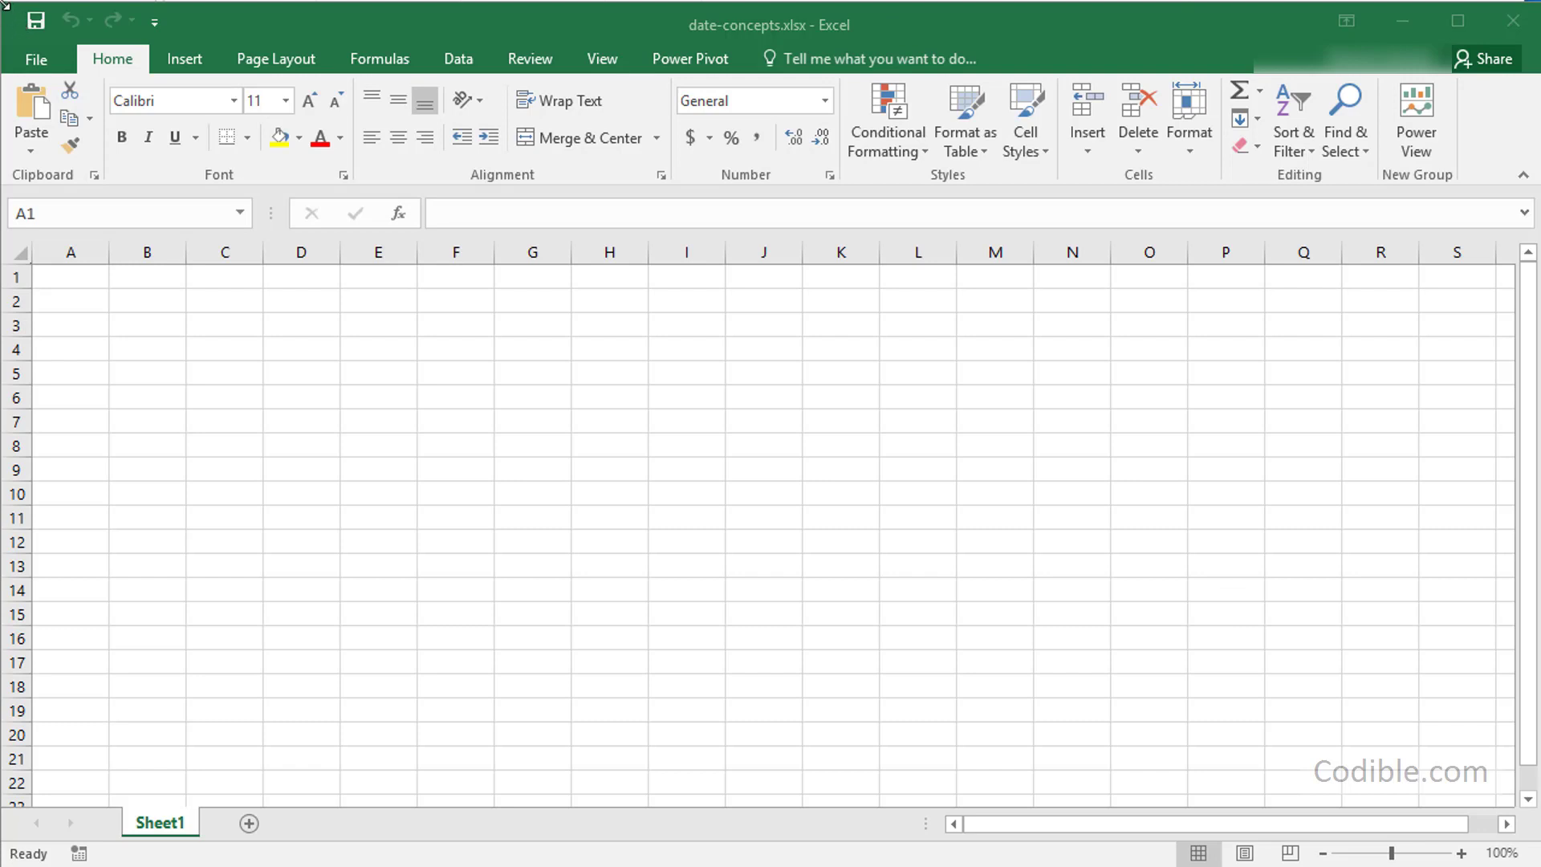
Enter =TODAY() in C5 and confirm the formula behind its date
{"action": "left_click_drag", "start_coordinate": [3, 3], "coordinate": [0, 0]}
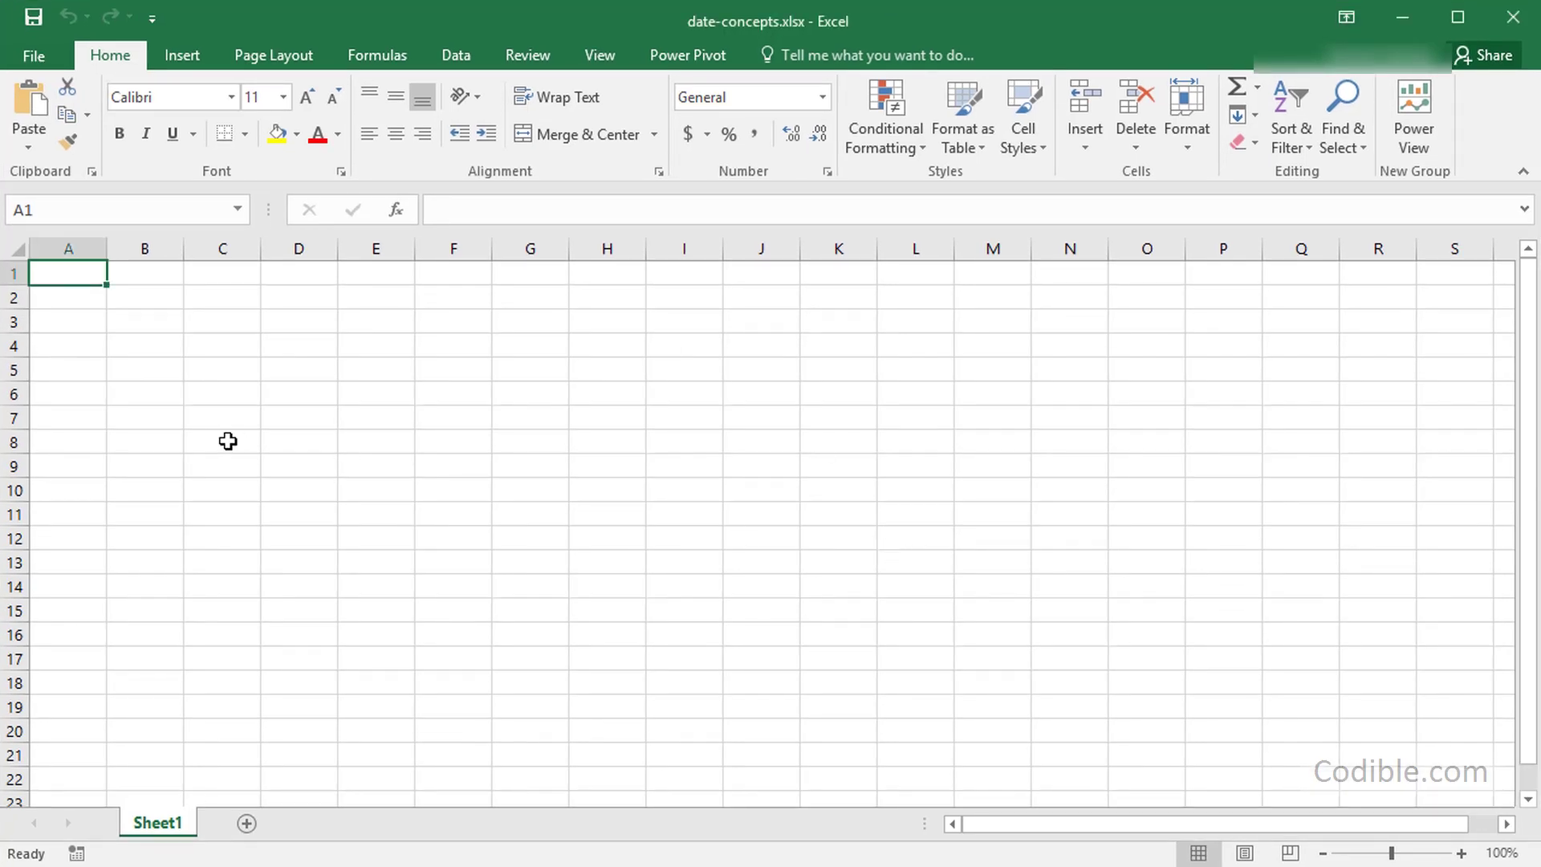
{"action": "left_click", "coordinate": [223, 366]}
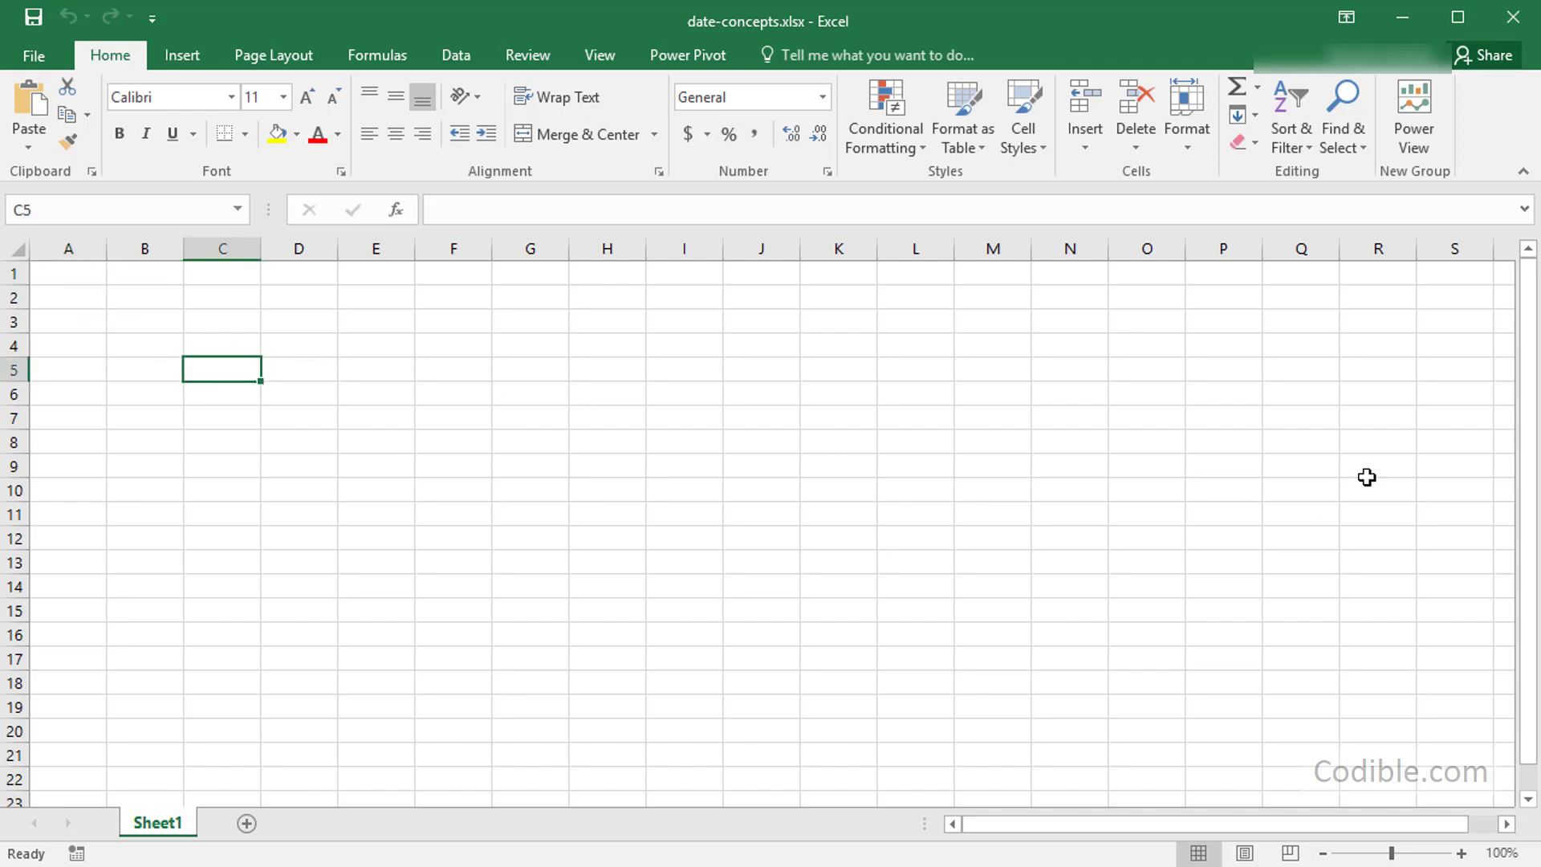
{"action": "type", "text": "=today()"}
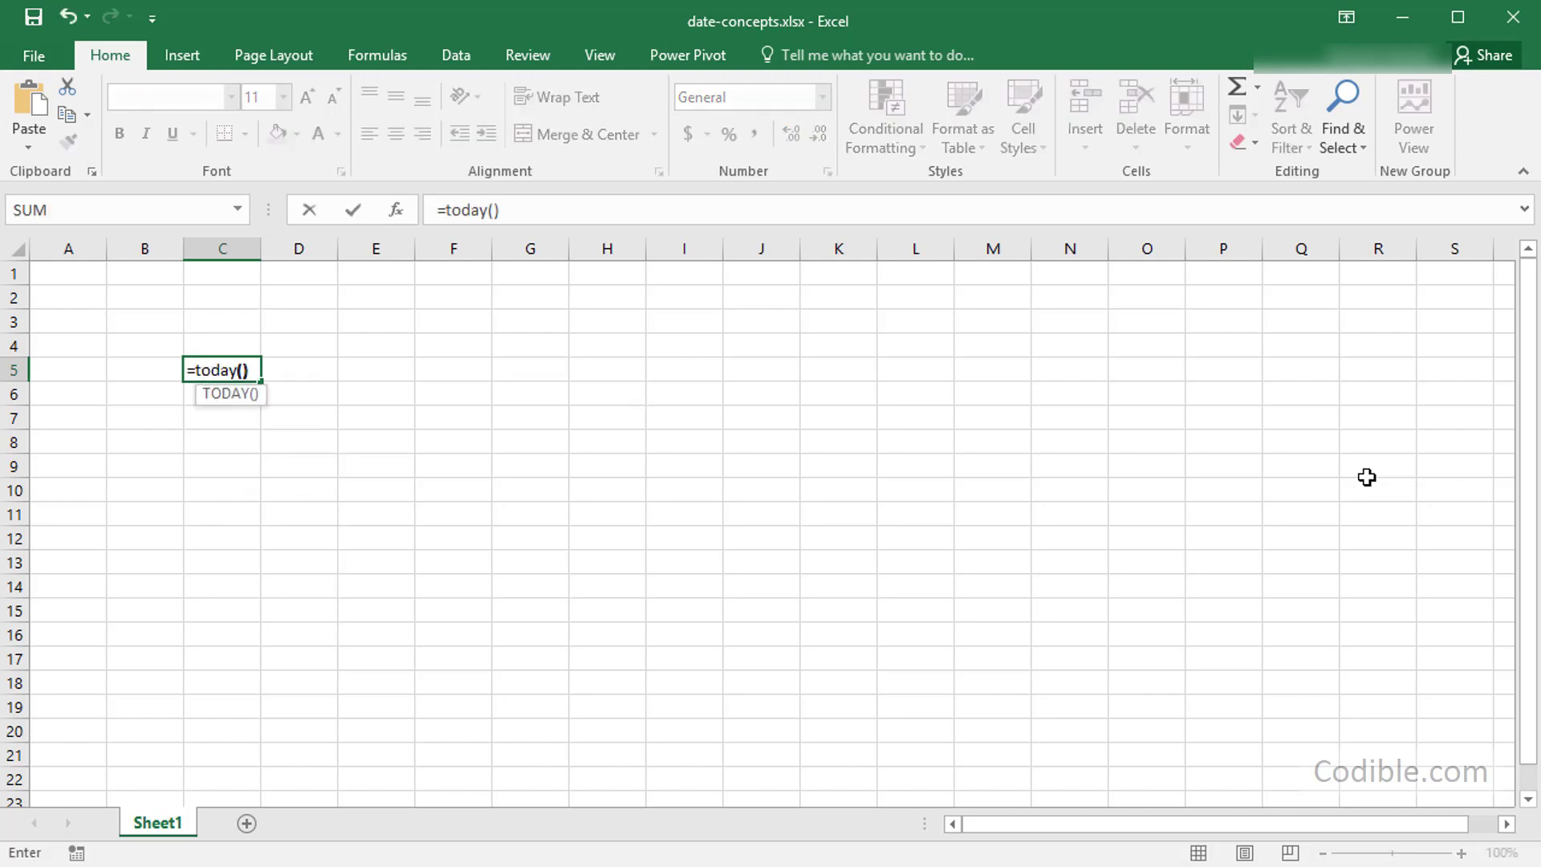
{"action": "key", "text": "Return"}
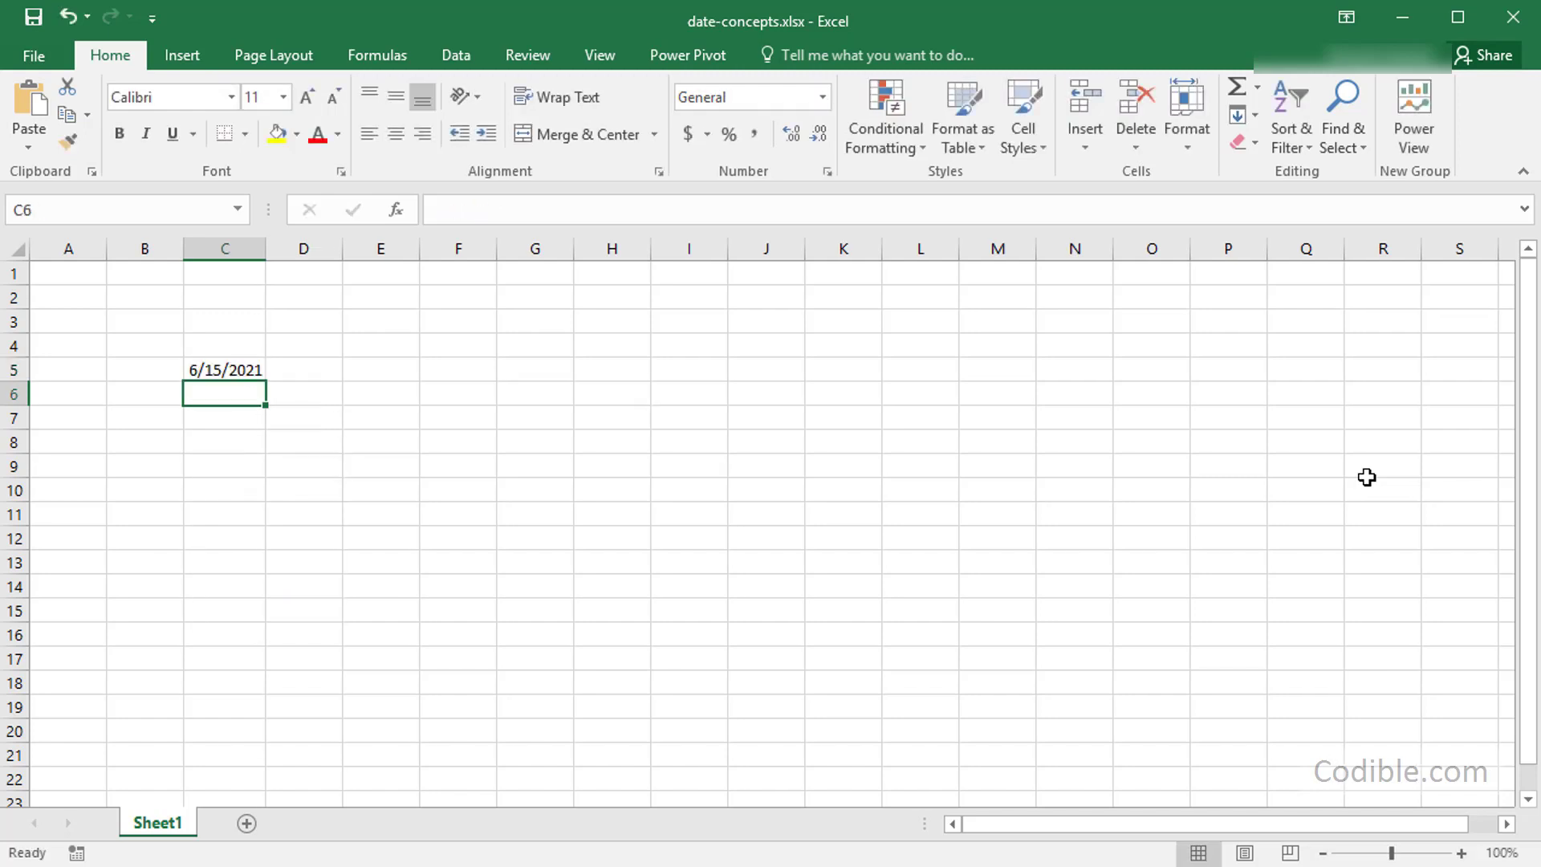
{"action": "key", "text": "Up"}
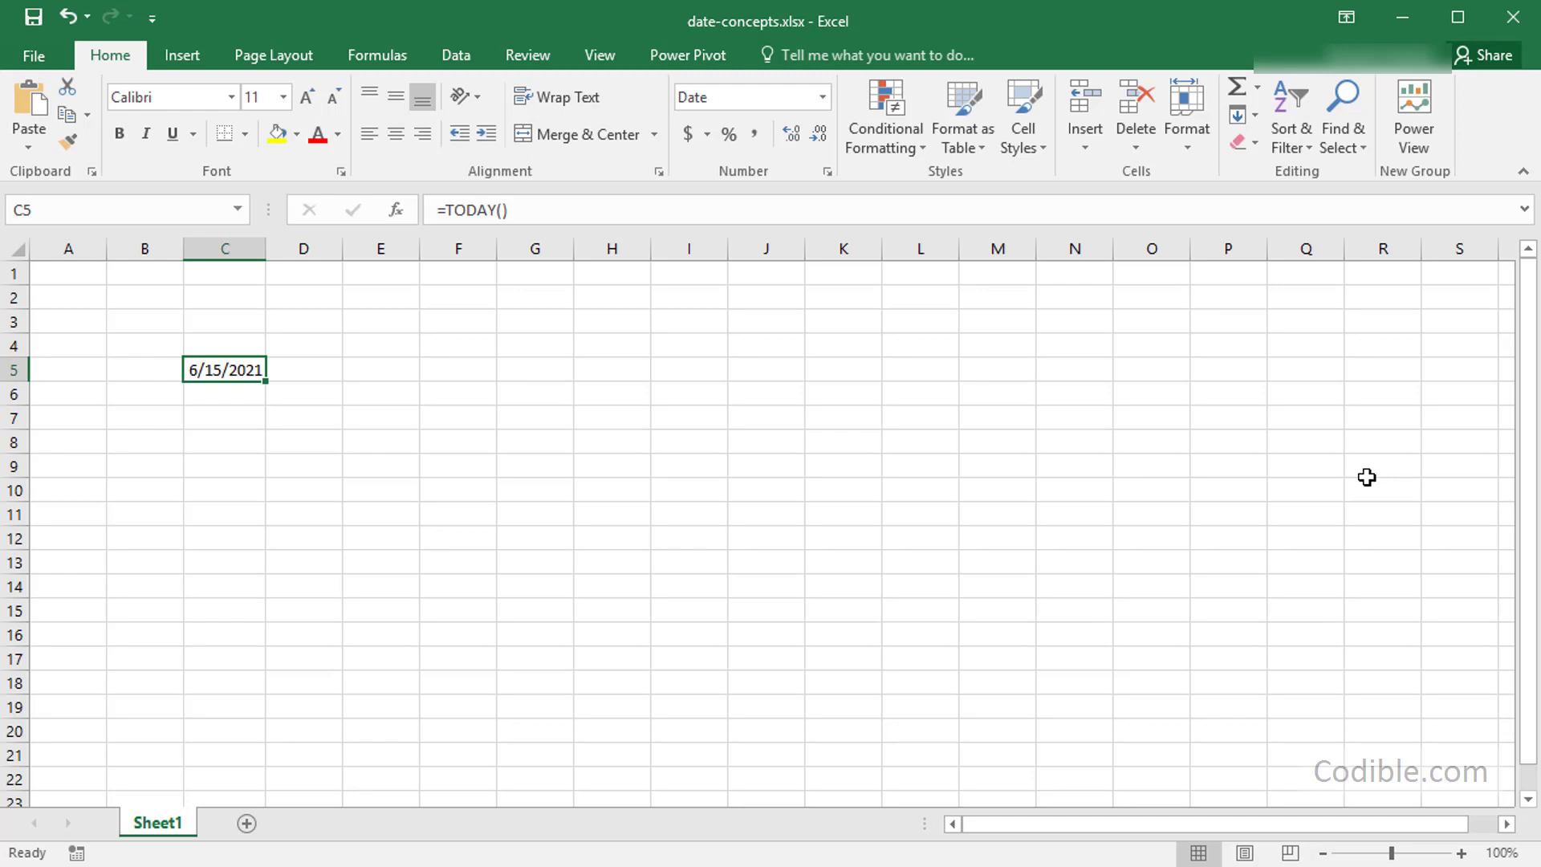
{"action": "left_click_drag", "start_coordinate": [533, 203], "coordinate": [438, 209]}
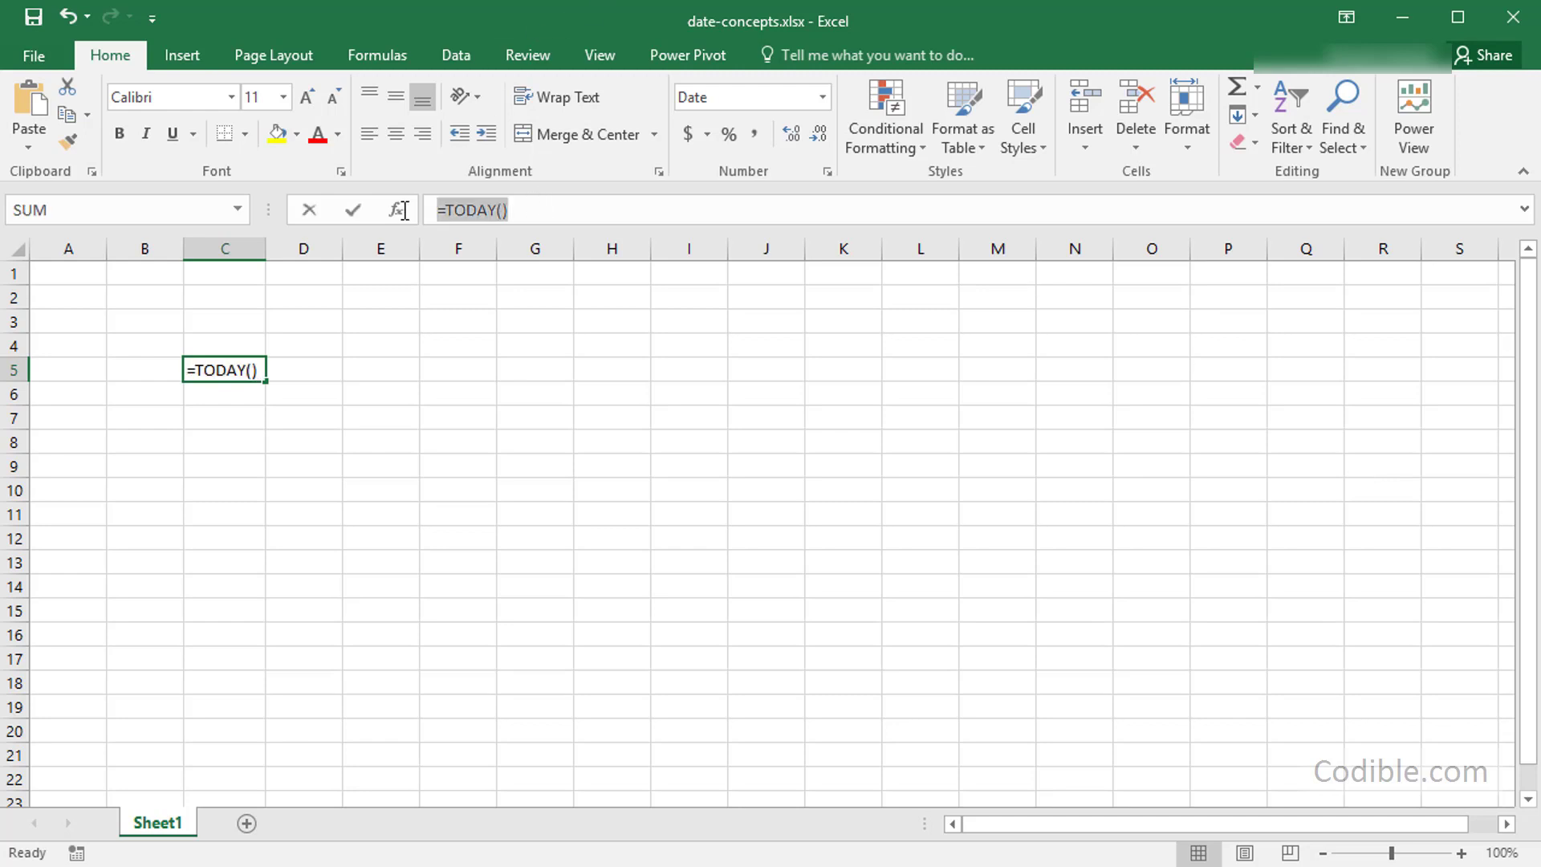
{"action": "key", "text": "Escape"}
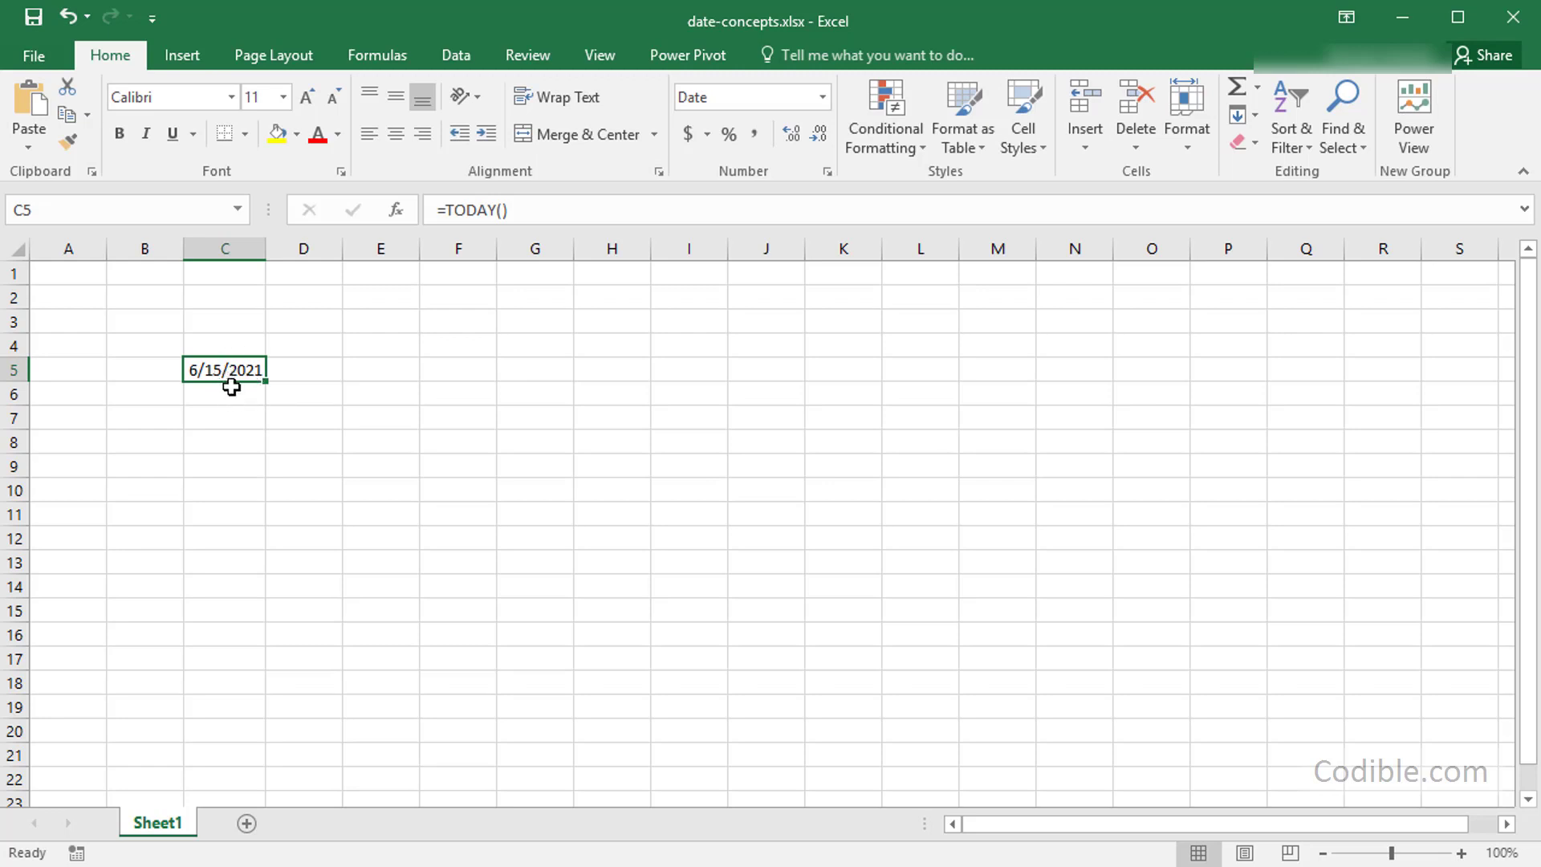
Format C5 as Number with no decimals so it shows the serial 44362
{"action": "left_click", "coordinate": [818, 100]}
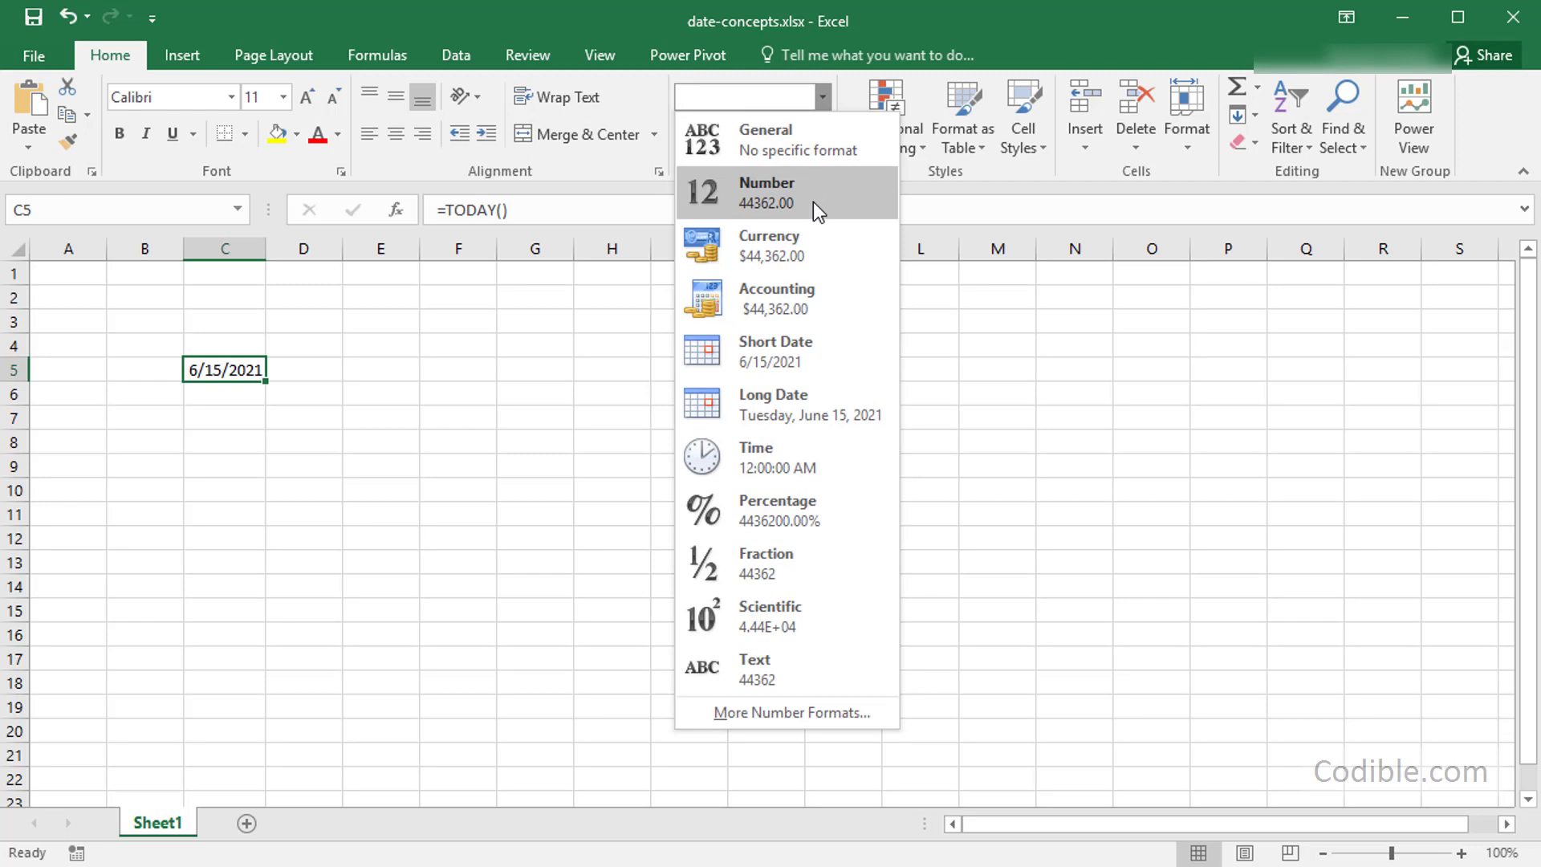
{"action": "left_click", "coordinate": [812, 198]}
{"action": "left_click", "coordinate": [820, 135]}
{"action": "left_click", "coordinate": [820, 135]}
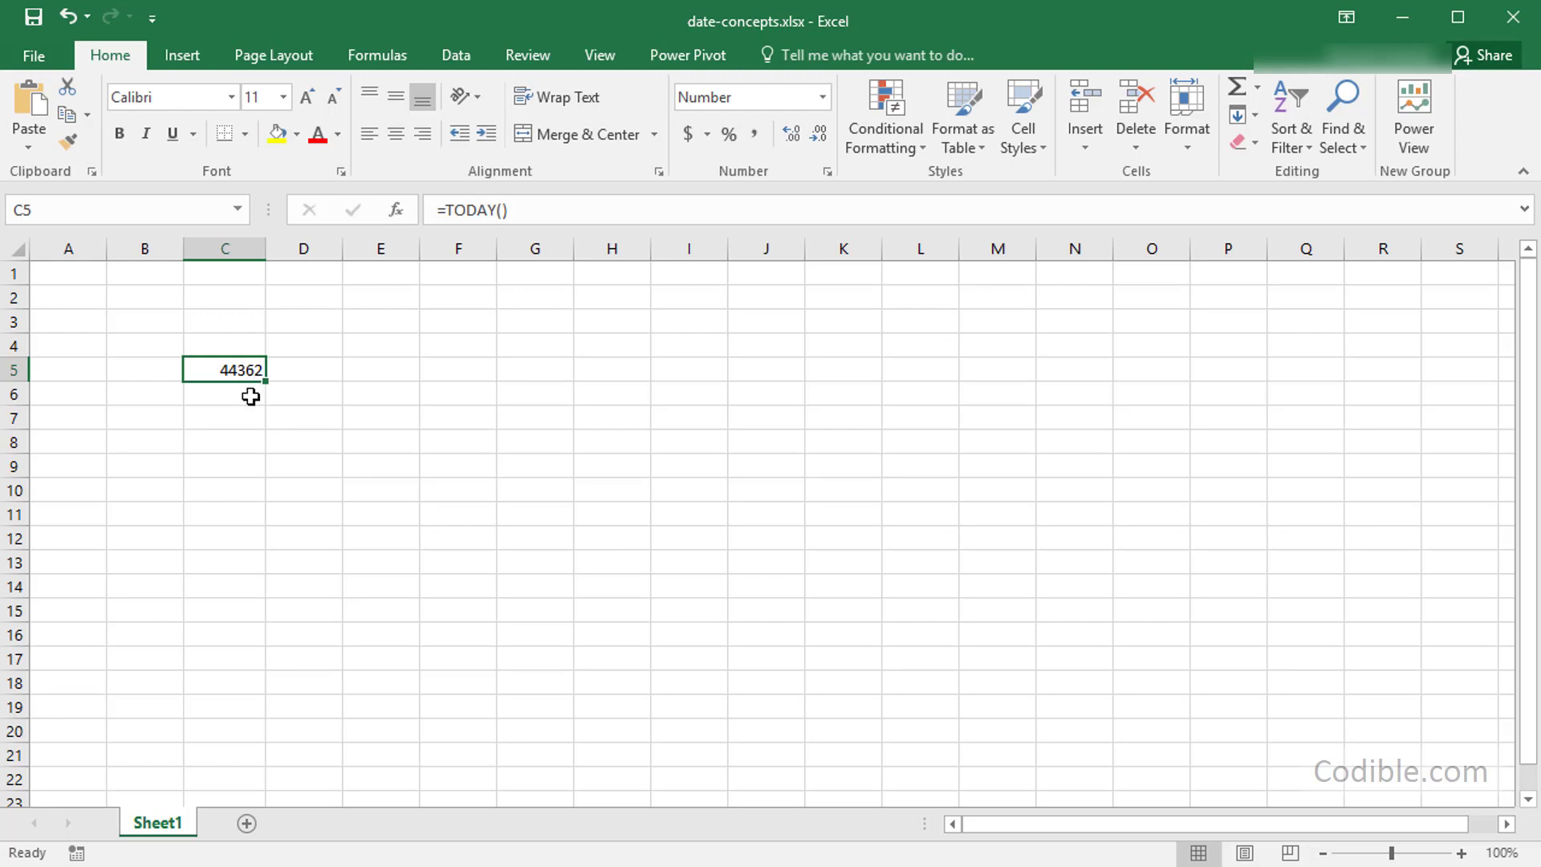
{"action": "key", "text": "Down"}
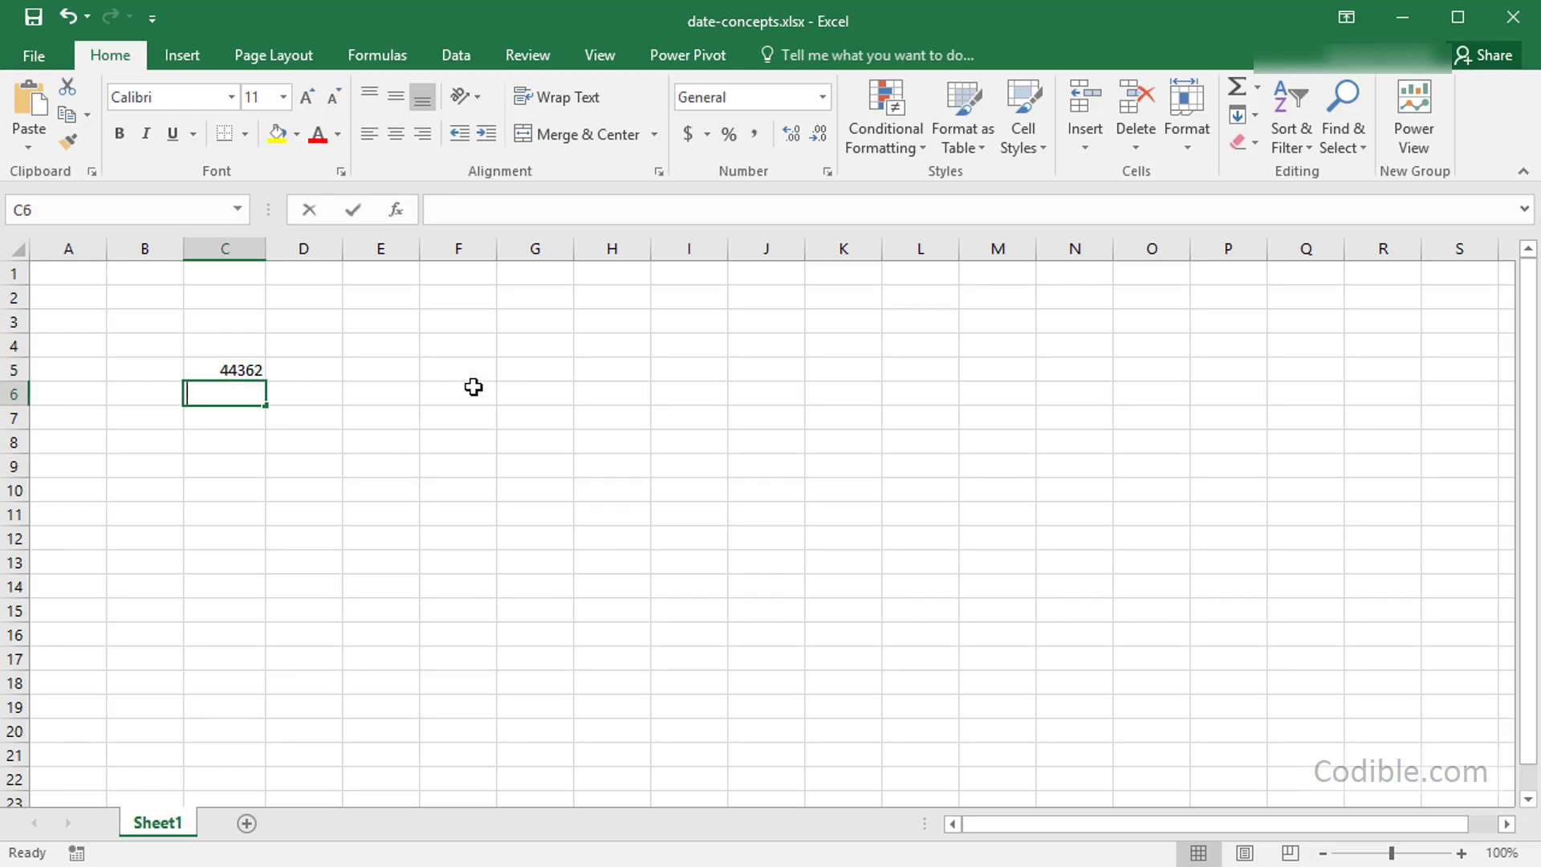
Enter =C5-10 in C6 and fill it down to C11, counting back 10 days per row
{"action": "type", "text": "="}
{"action": "key", "text": "Up"}
{"action": "type", "text": "-"}
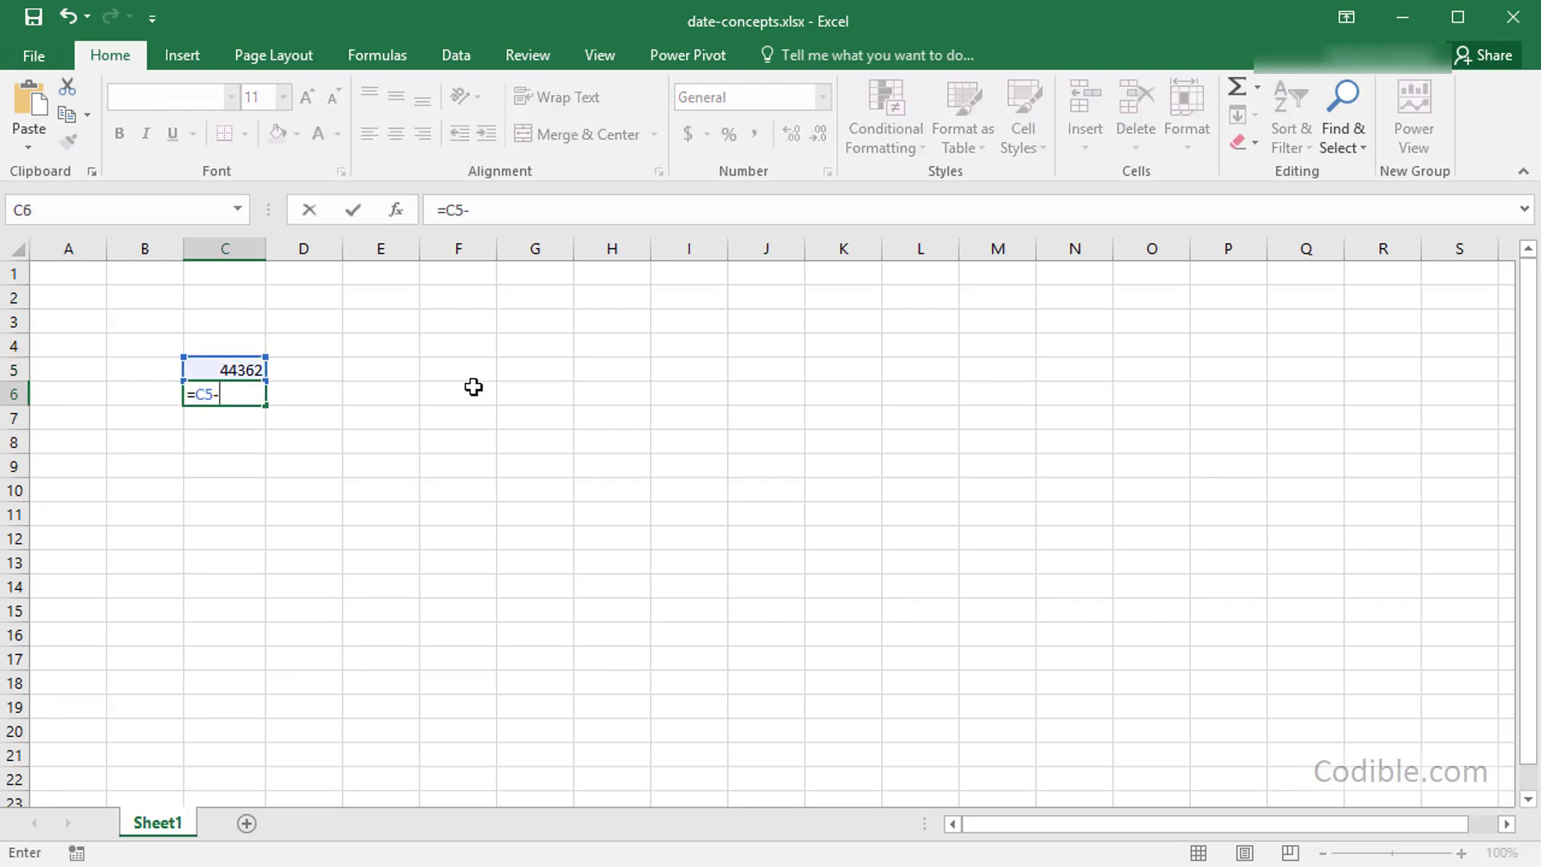
{"action": "type", "text": "10"}
{"action": "key", "text": "Return"}
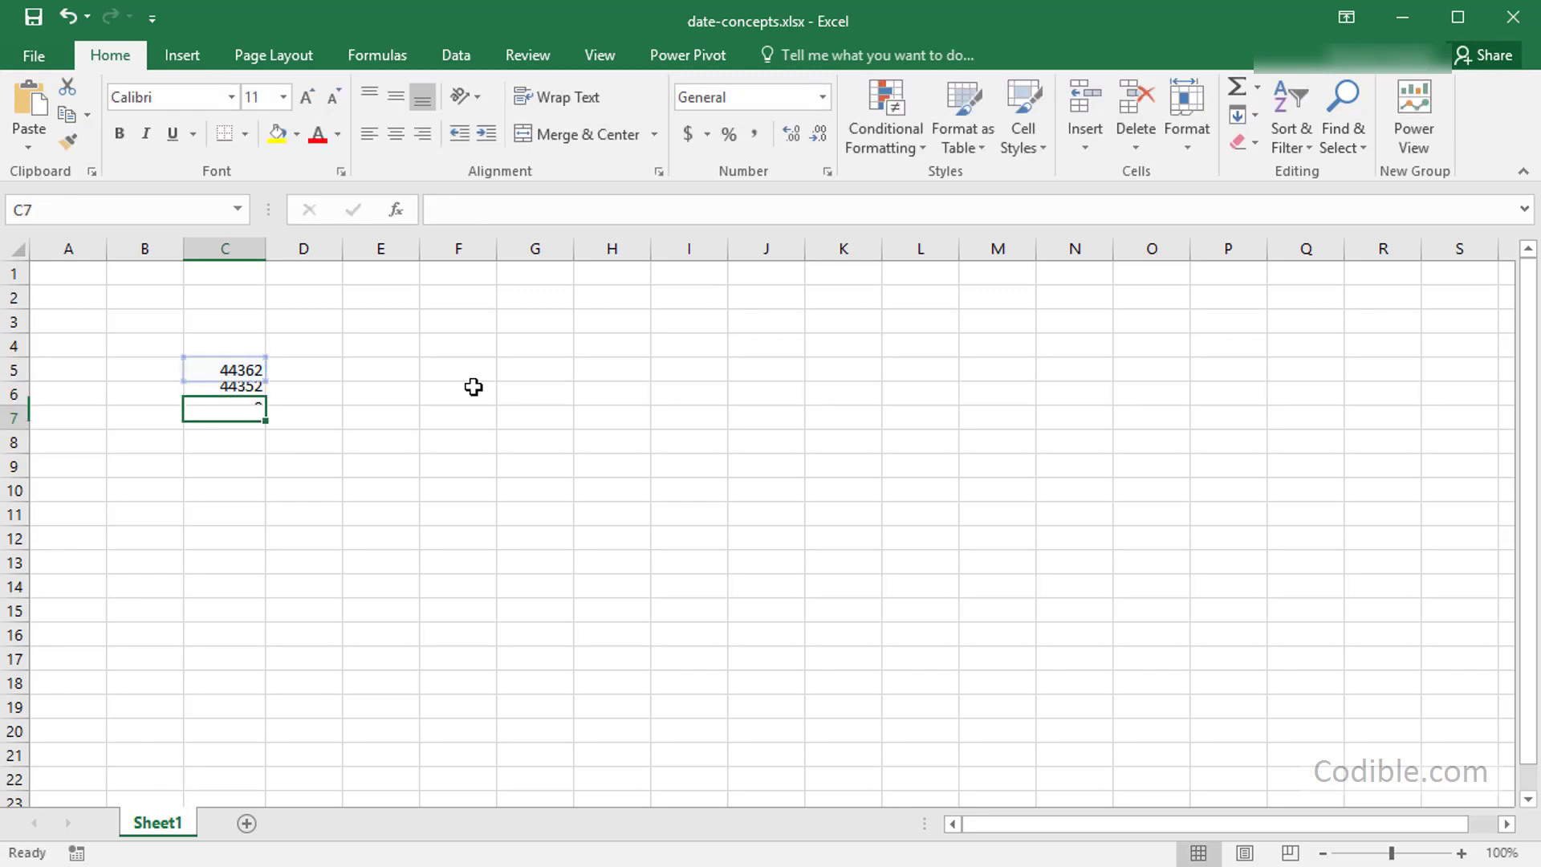
{"action": "key", "text": "Up"}
{"action": "left_click_drag", "start_coordinate": [265, 405], "coordinate": [268, 522]}
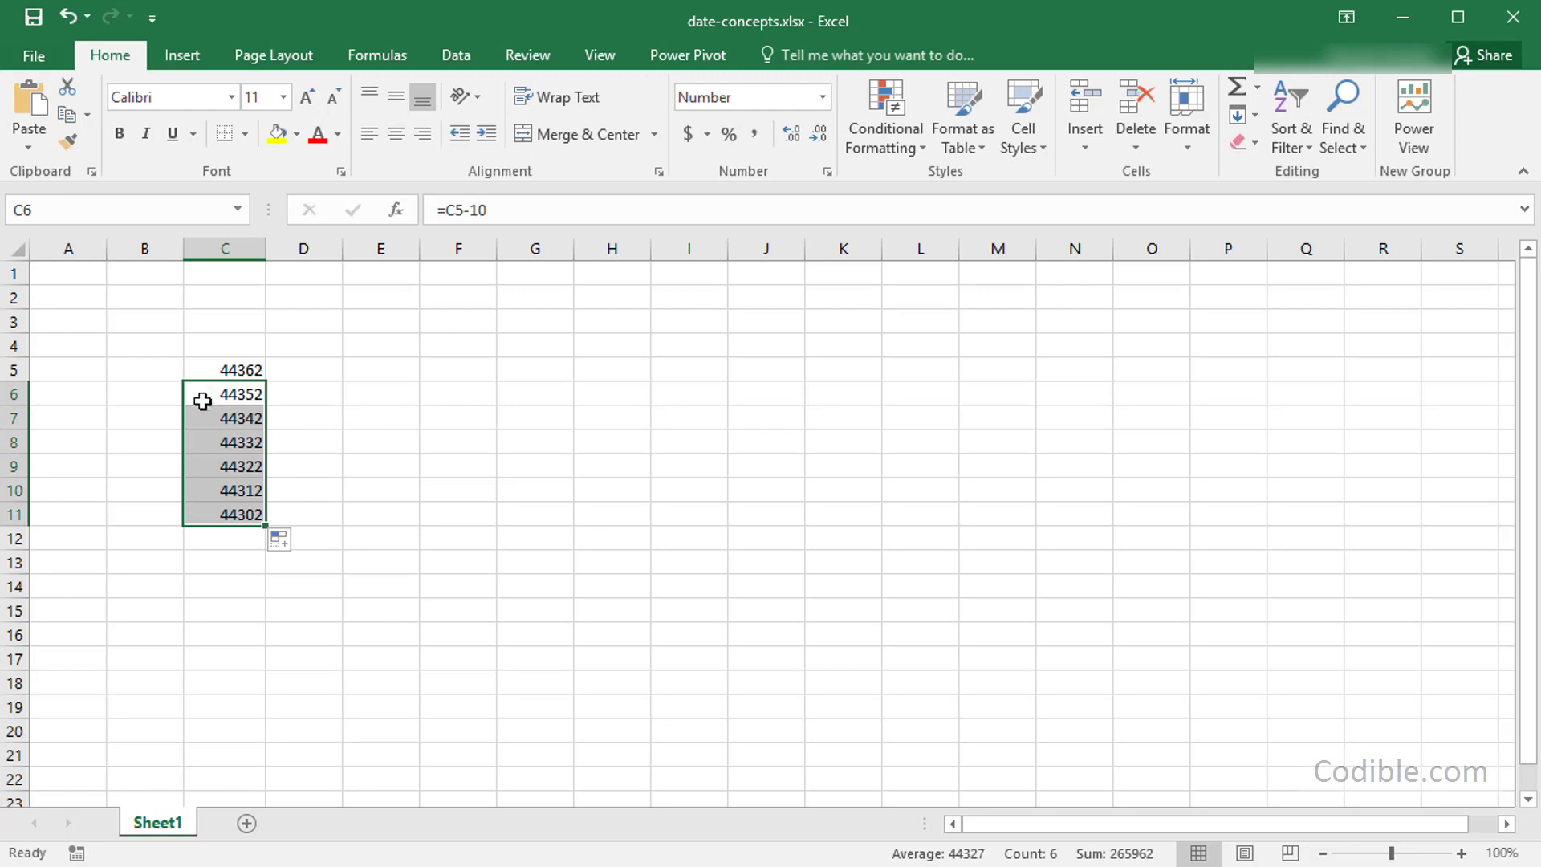
{"action": "left_click", "coordinate": [241, 370]}
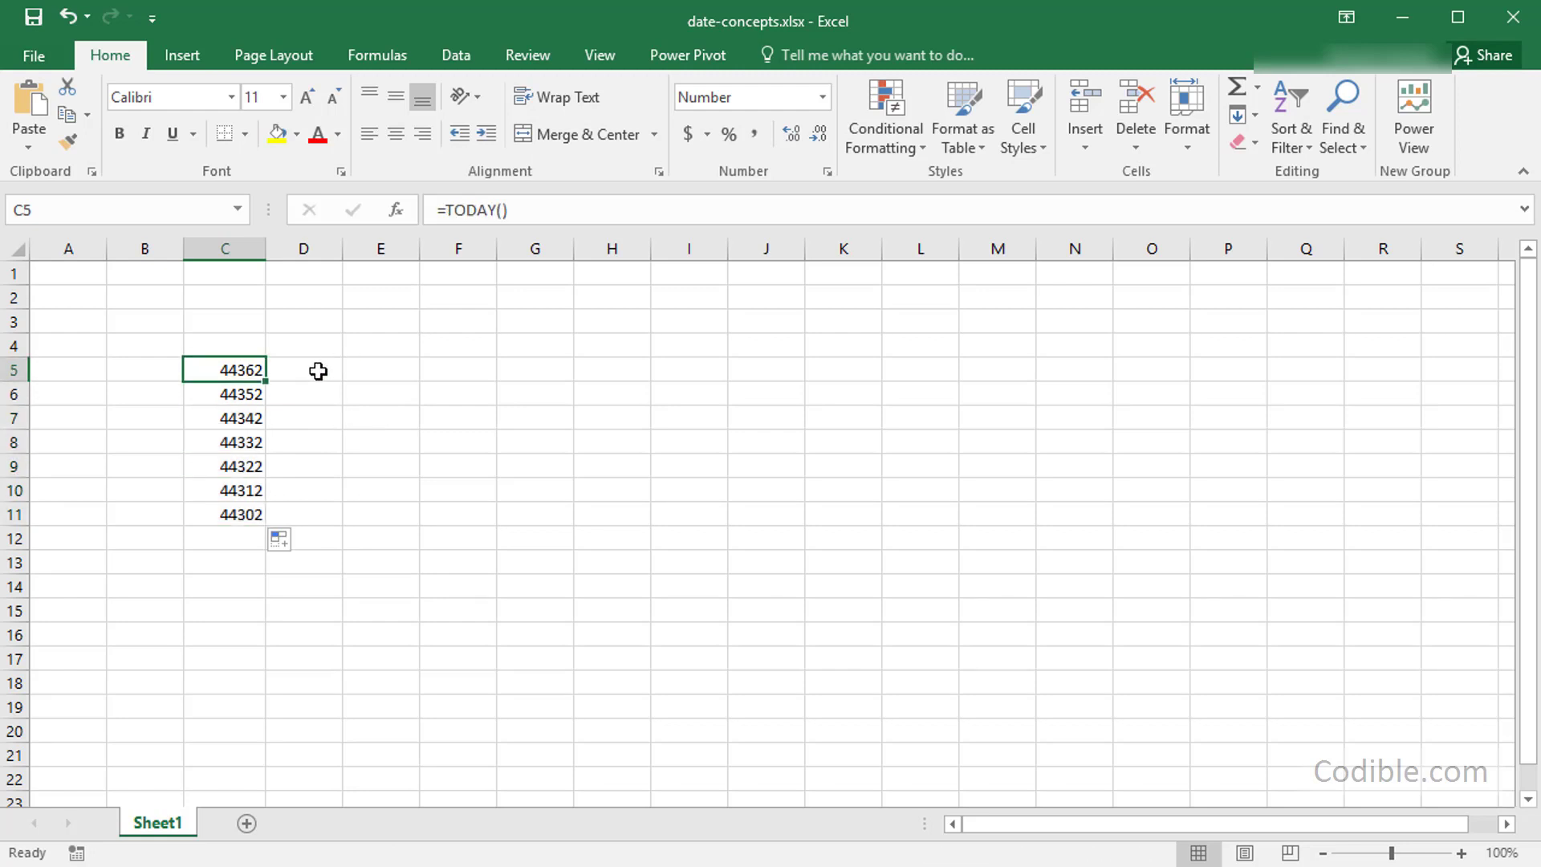
Enter =C5 in D5, copy it down to D11, and select D5:D11
{"action": "left_click", "coordinate": [318, 371]}
{"action": "type", "text": "="}
{"action": "key", "text": "Left"}
{"action": "key", "text": "Return"}
{"action": "left_click", "coordinate": [342, 370]}
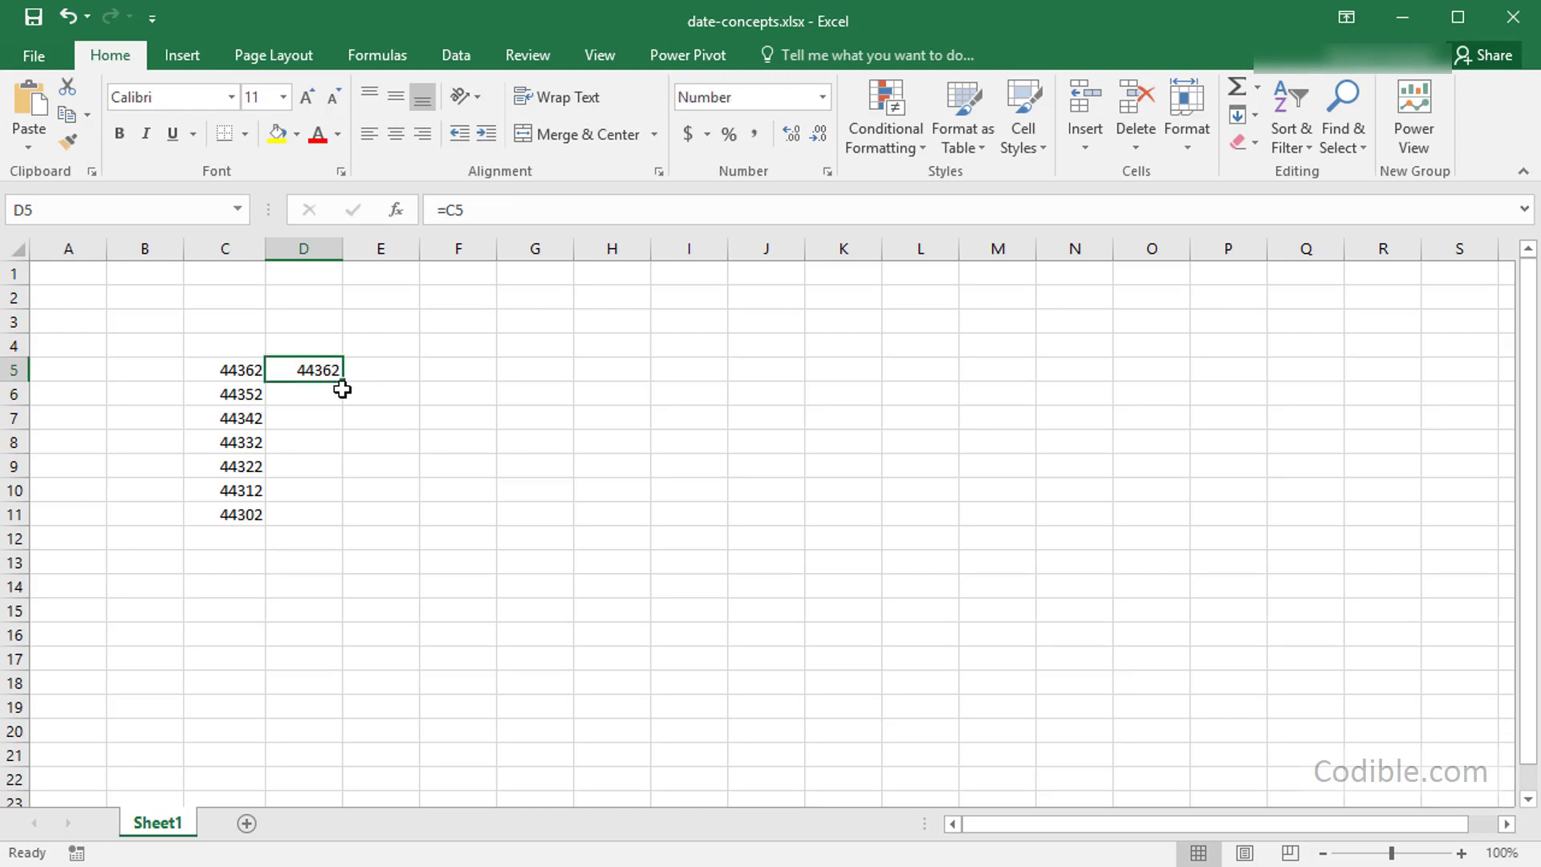
{"action": "double_click", "coordinate": [342, 382]}
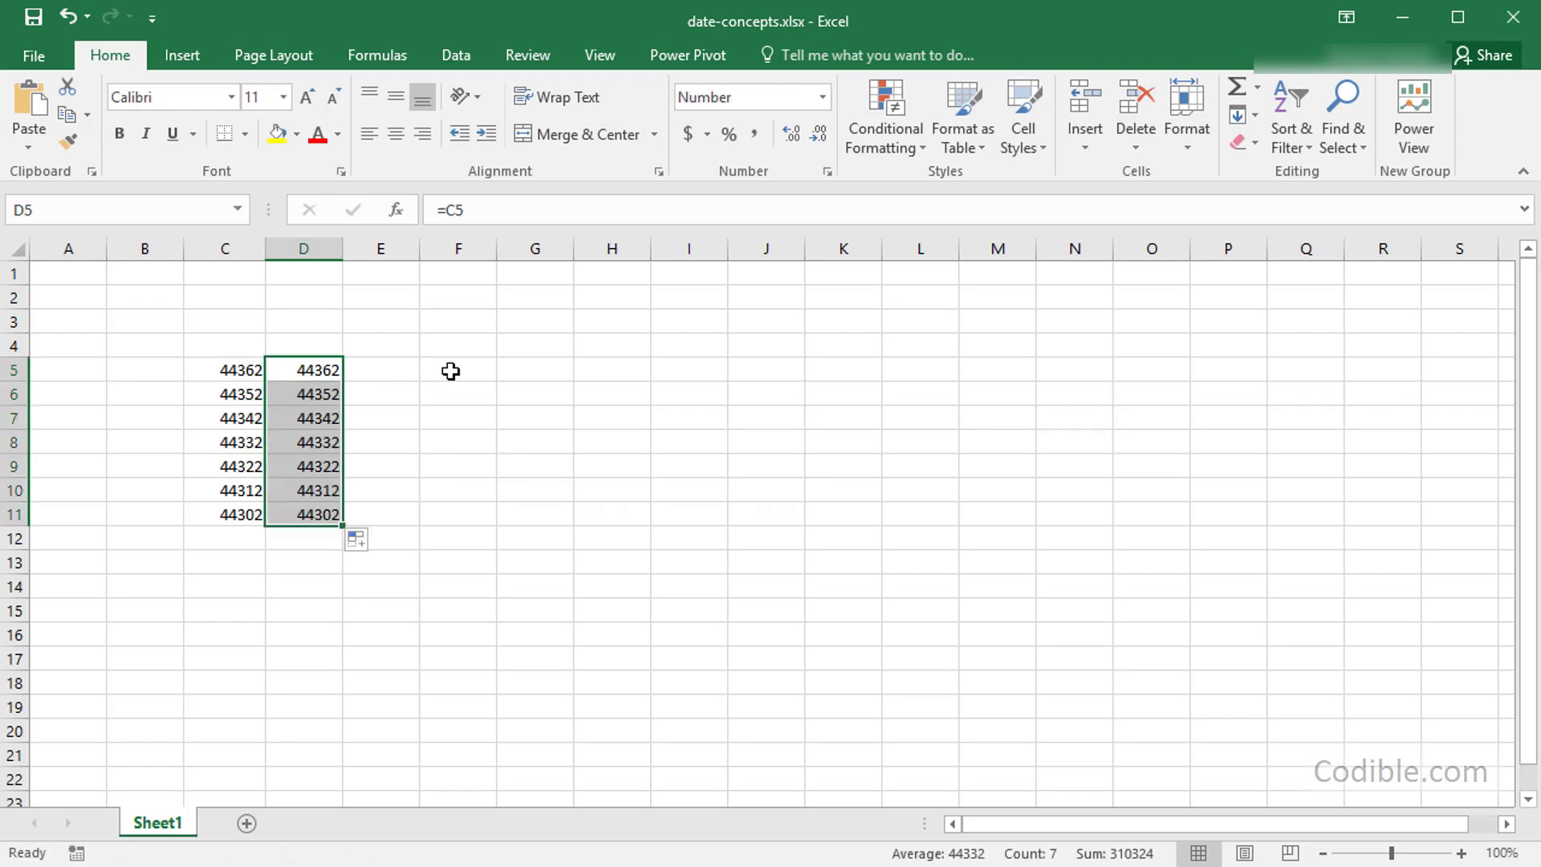
{"action": "left_click", "coordinate": [426, 444]}
{"action": "left_click_drag", "start_coordinate": [303, 372], "coordinate": [306, 511]}
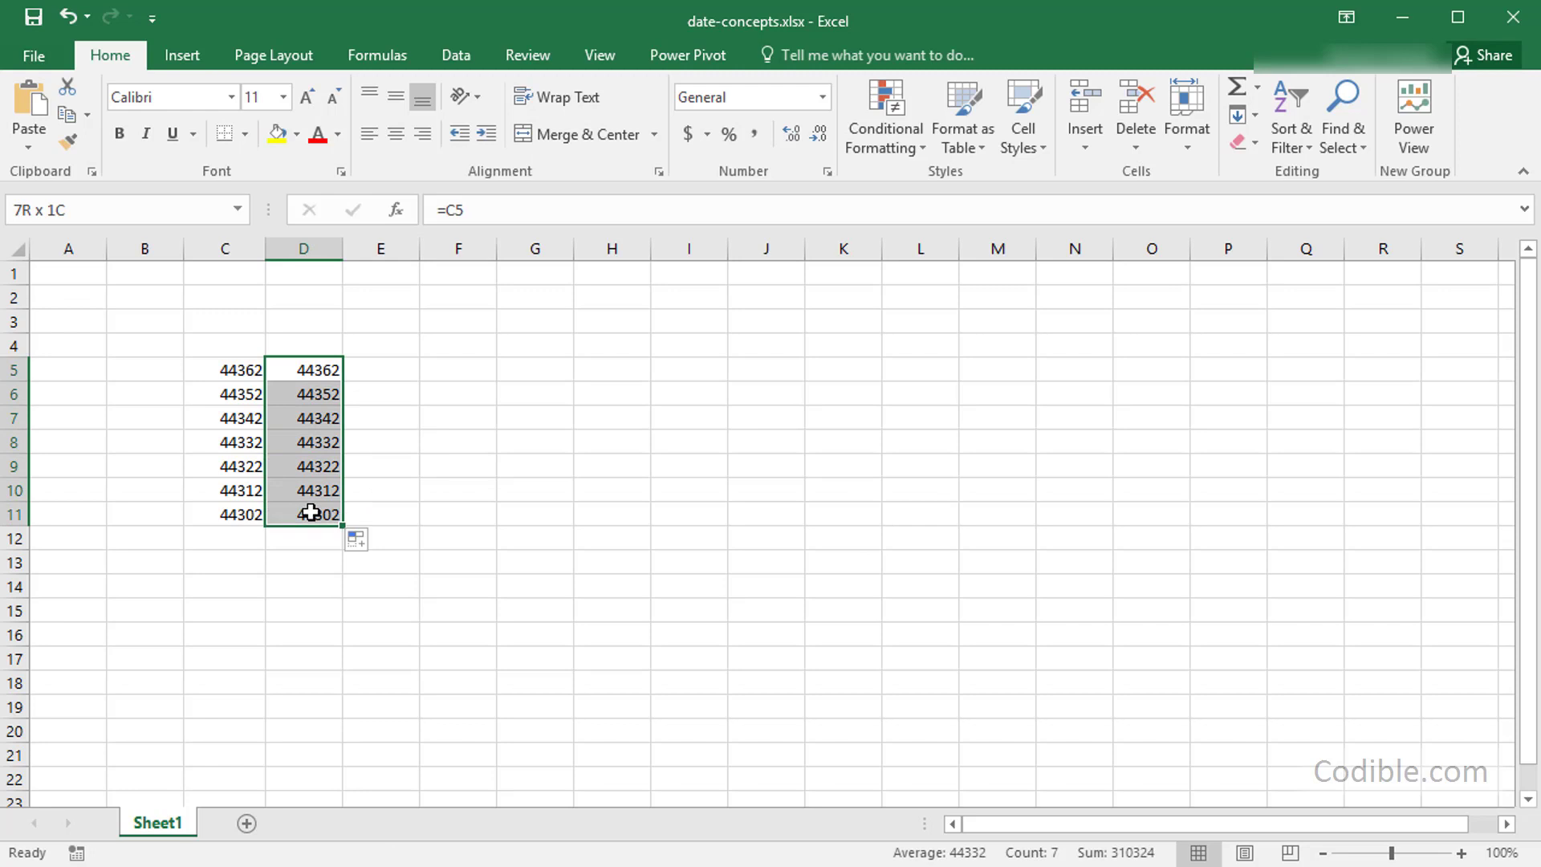
Format D5:D11 as Short Date, showing 6/15/2021 back to 4/16/2021
{"action": "left_click", "coordinate": [822, 103]}
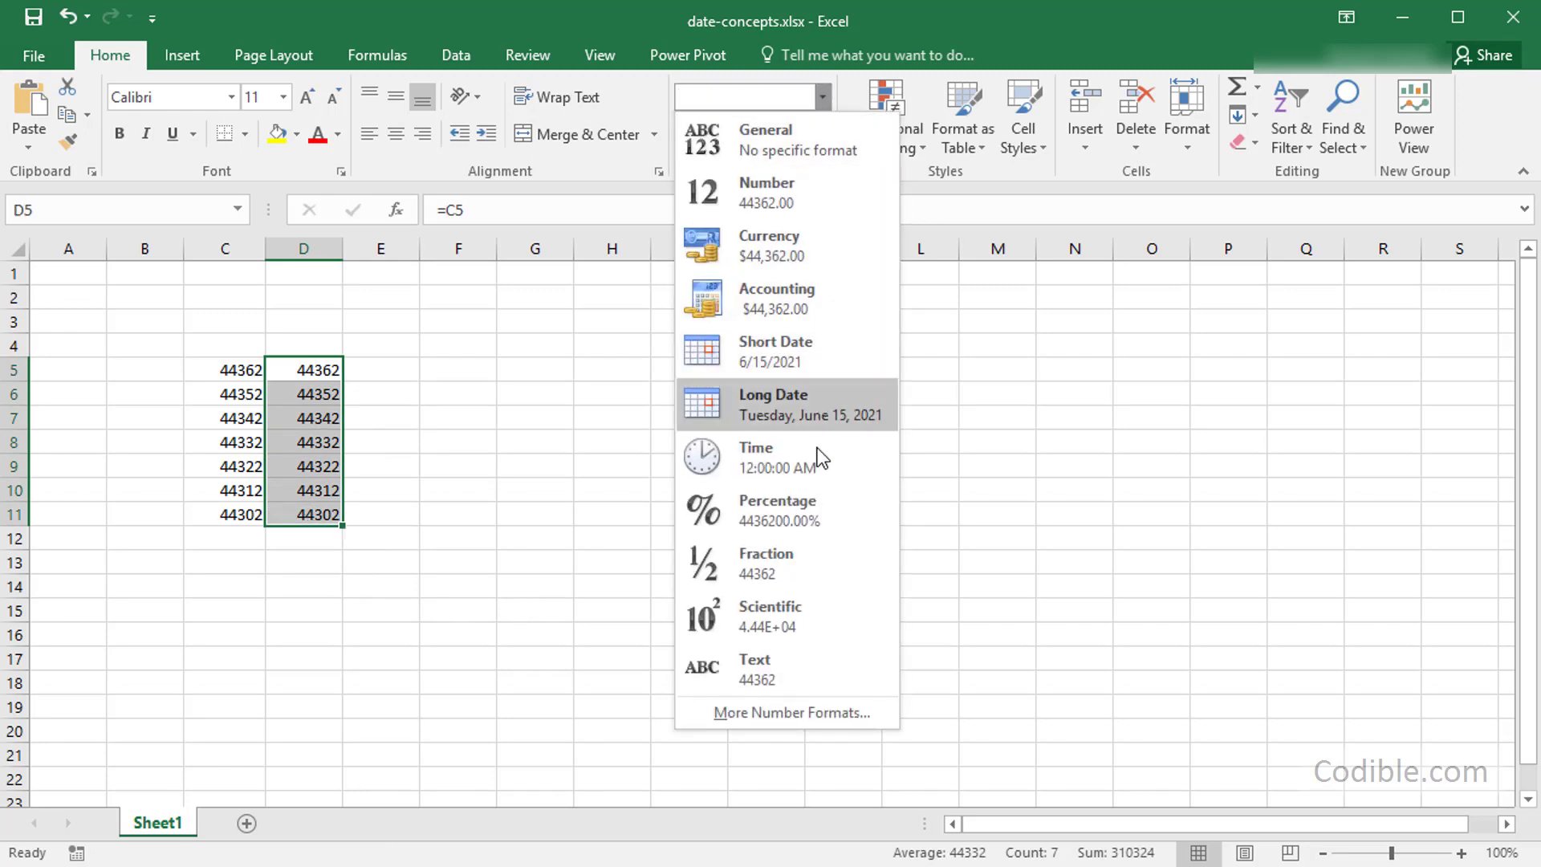
{"action": "left_click", "coordinate": [823, 369]}
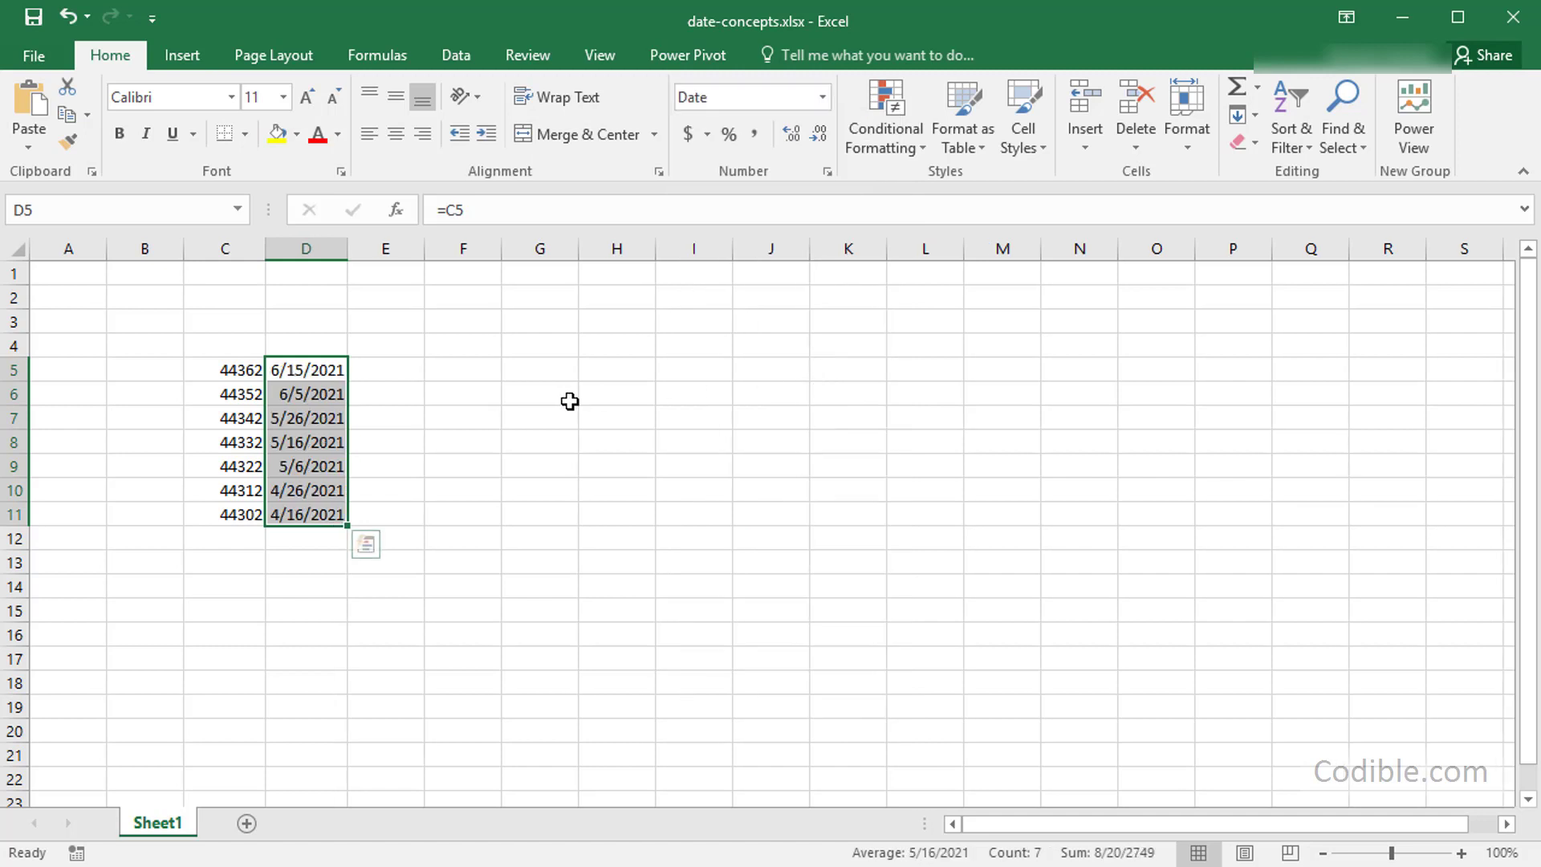
{"action": "left_click", "coordinate": [372, 423]}
Check the formulas in D11, D10, D9, D6 and D5 against C5's serial number
{"action": "left_click", "coordinate": [304, 512]}
{"action": "left_click", "coordinate": [313, 489]}
{"action": "left_click", "coordinate": [318, 463]}
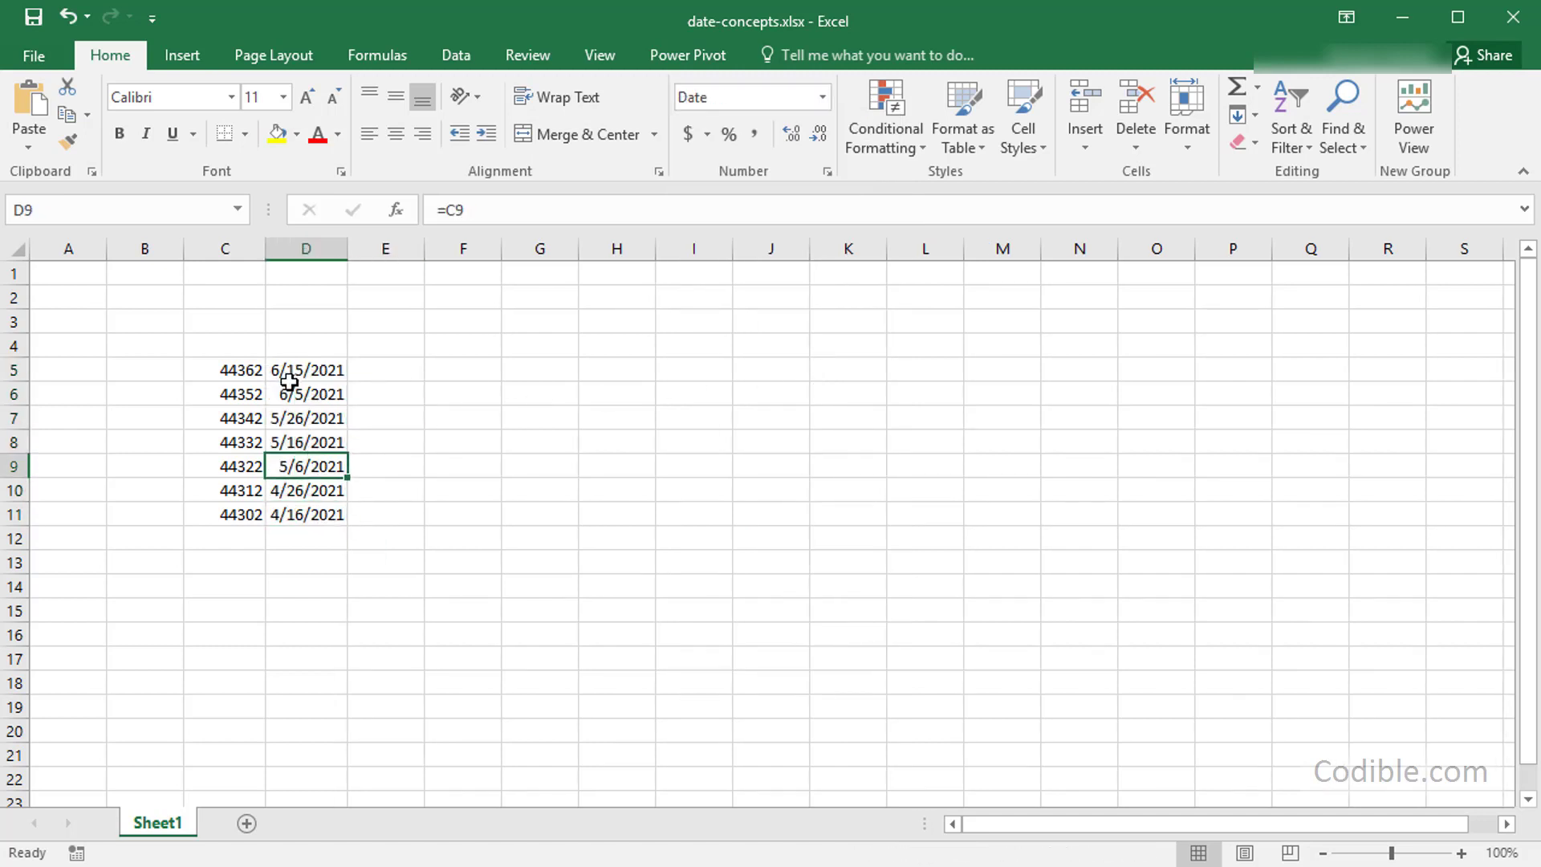
{"action": "left_click", "coordinate": [298, 395]}
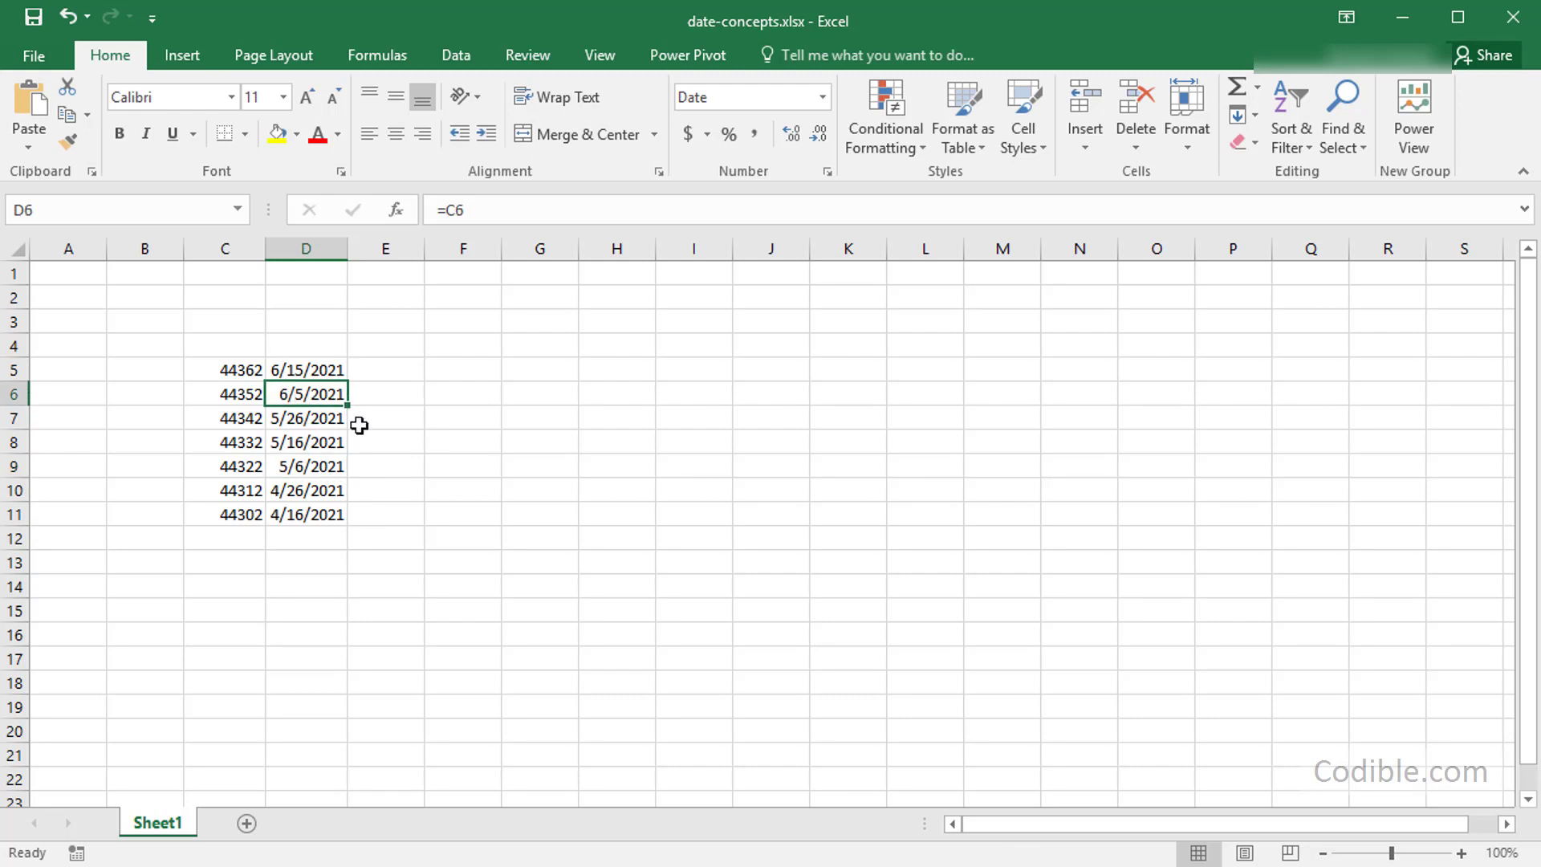
{"action": "left_click", "coordinate": [245, 369]}
{"action": "left_click", "coordinate": [305, 366]}
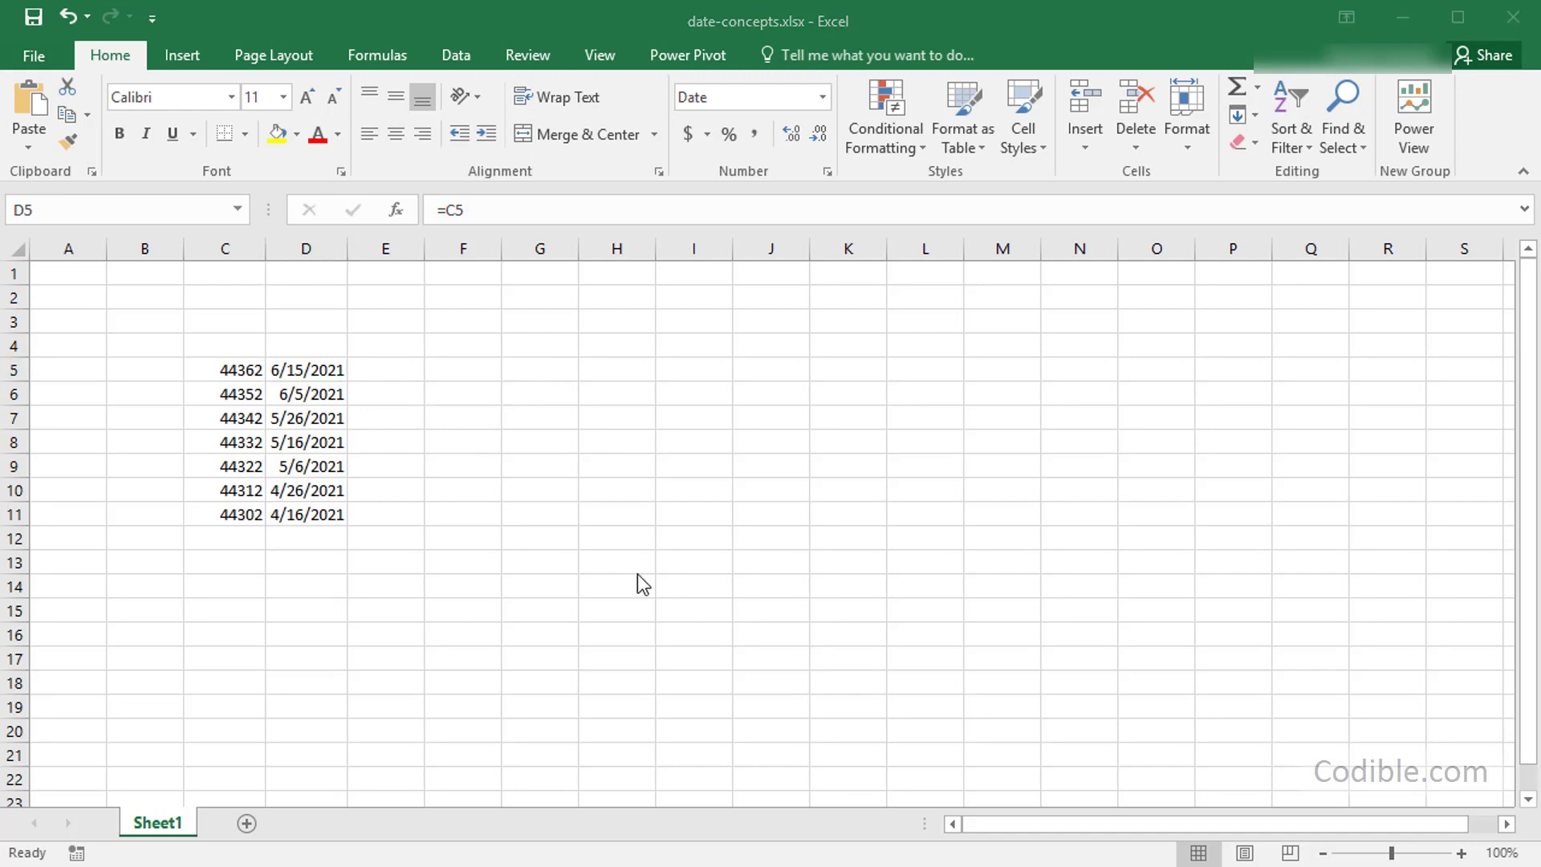
{"action": "left_click", "coordinate": [394, 372]}
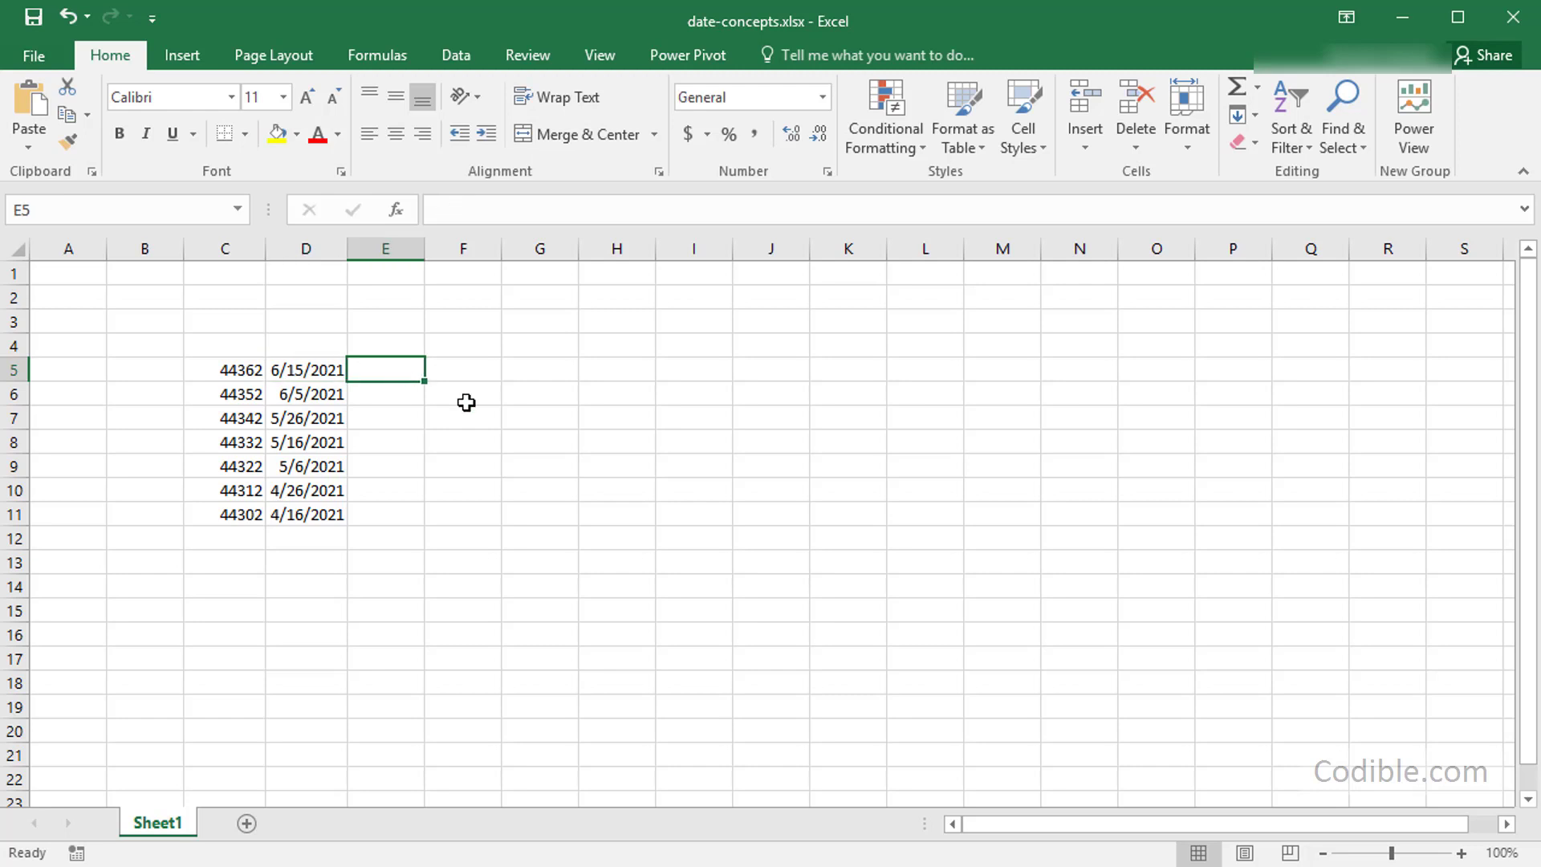
Enter =D5 in E5, fill it to E11, and format E5:E11 as Long Date
{"action": "type", "text": "=D5"}
{"action": "key", "text": "Return"}
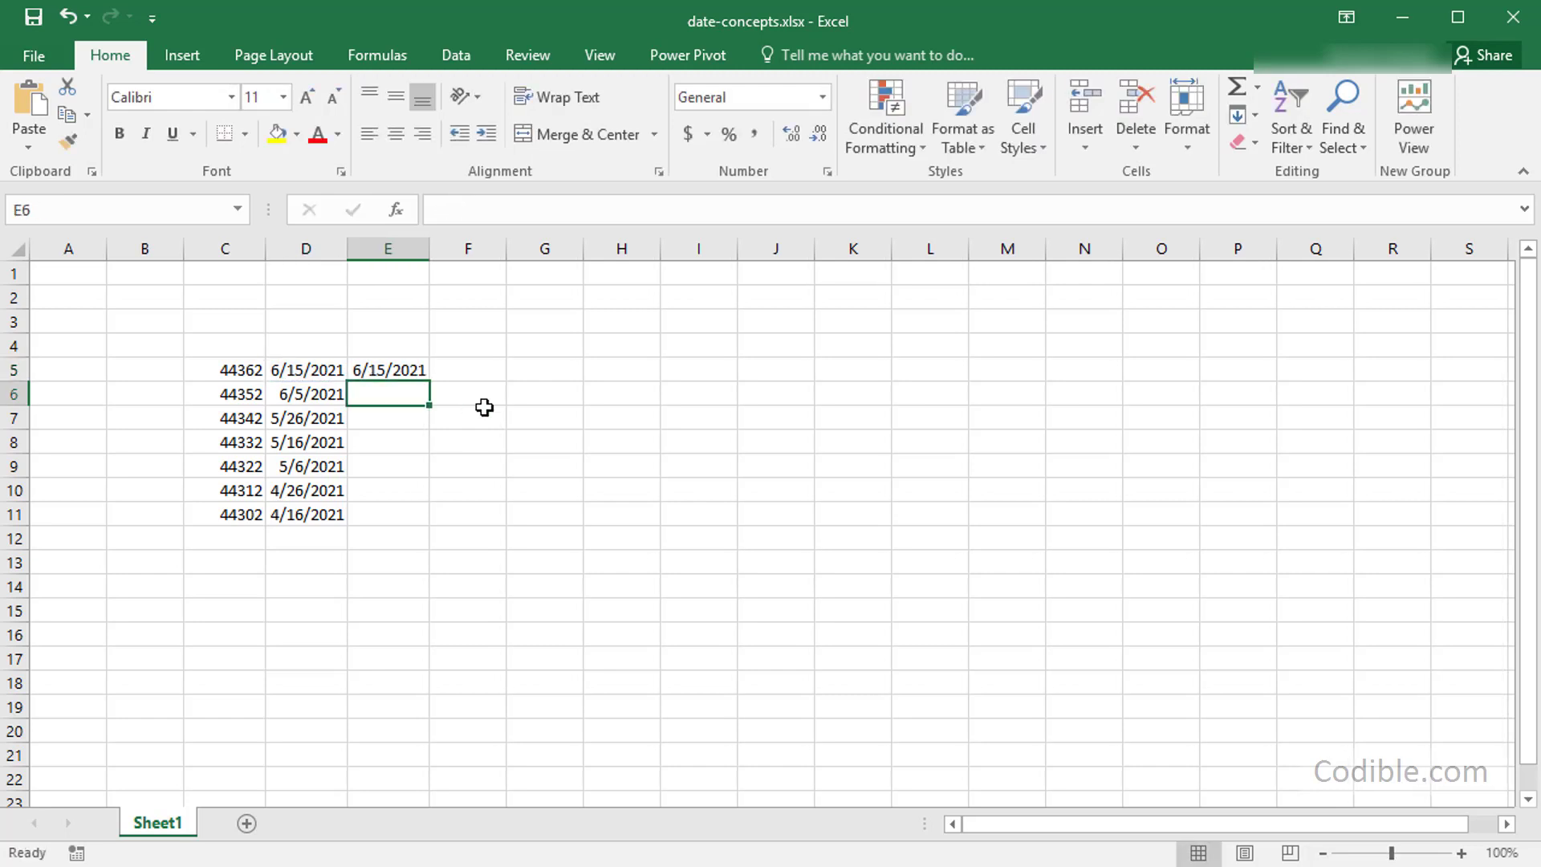
{"action": "left_click", "coordinate": [422, 374]}
{"action": "left_click_drag", "start_coordinate": [429, 382], "coordinate": [435, 530]}
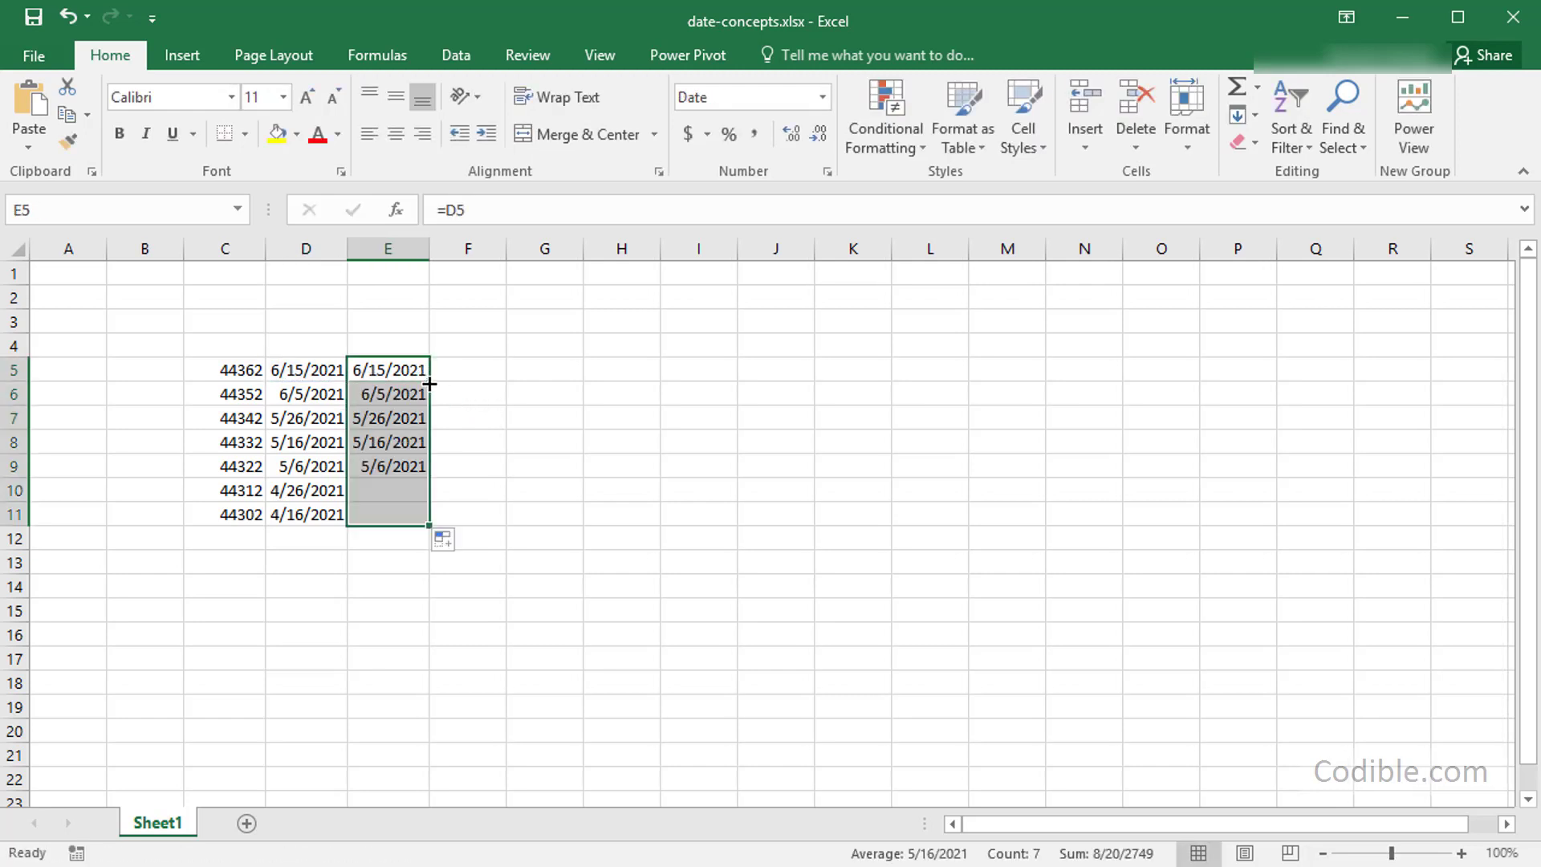
{"action": "left_click", "coordinate": [823, 97]}
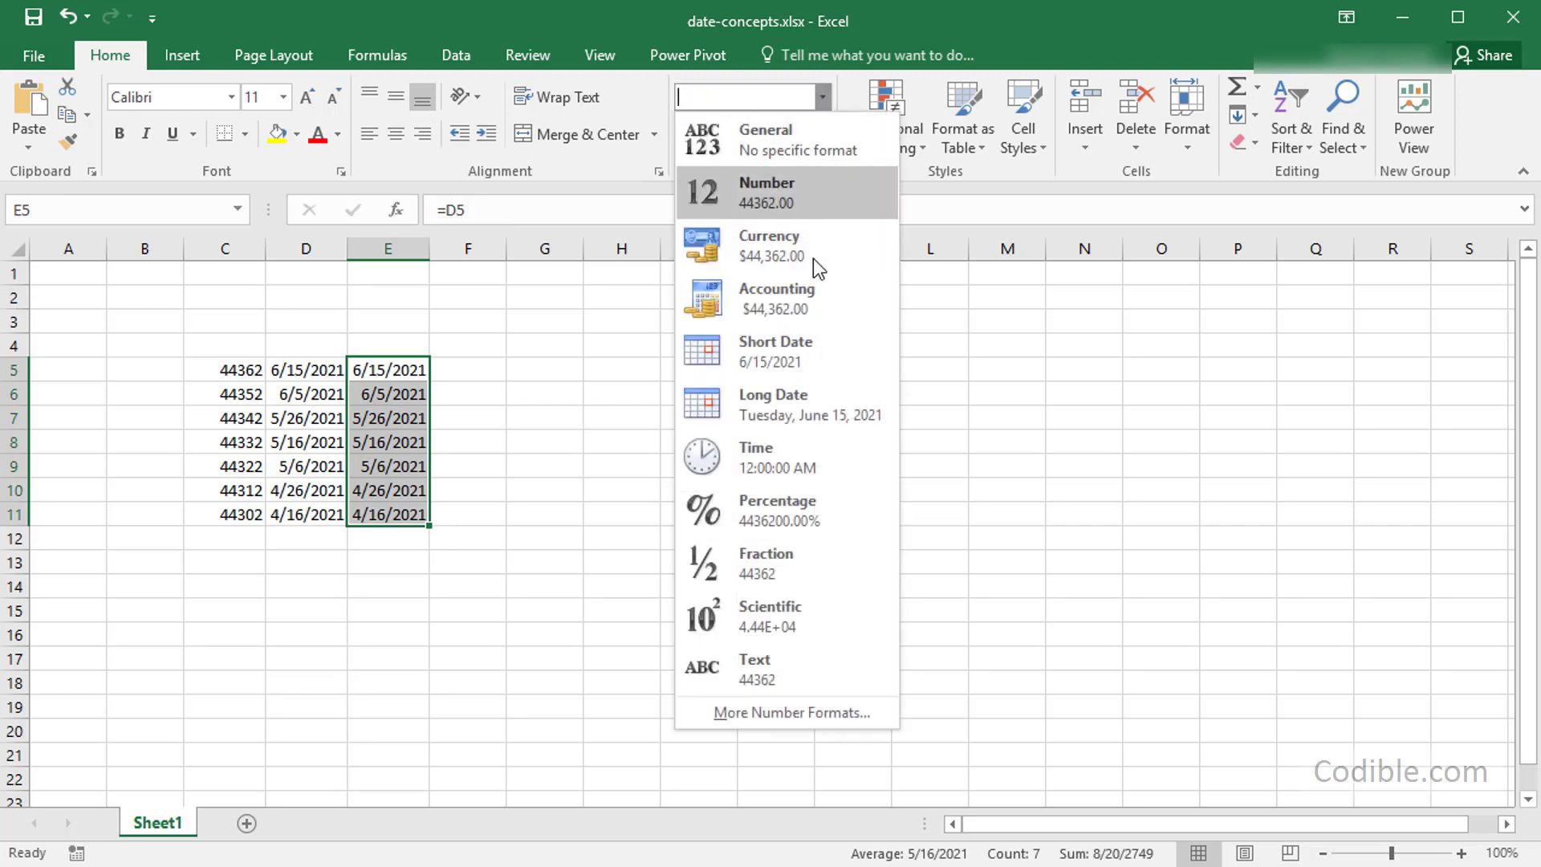
{"action": "left_click", "coordinate": [872, 413]}
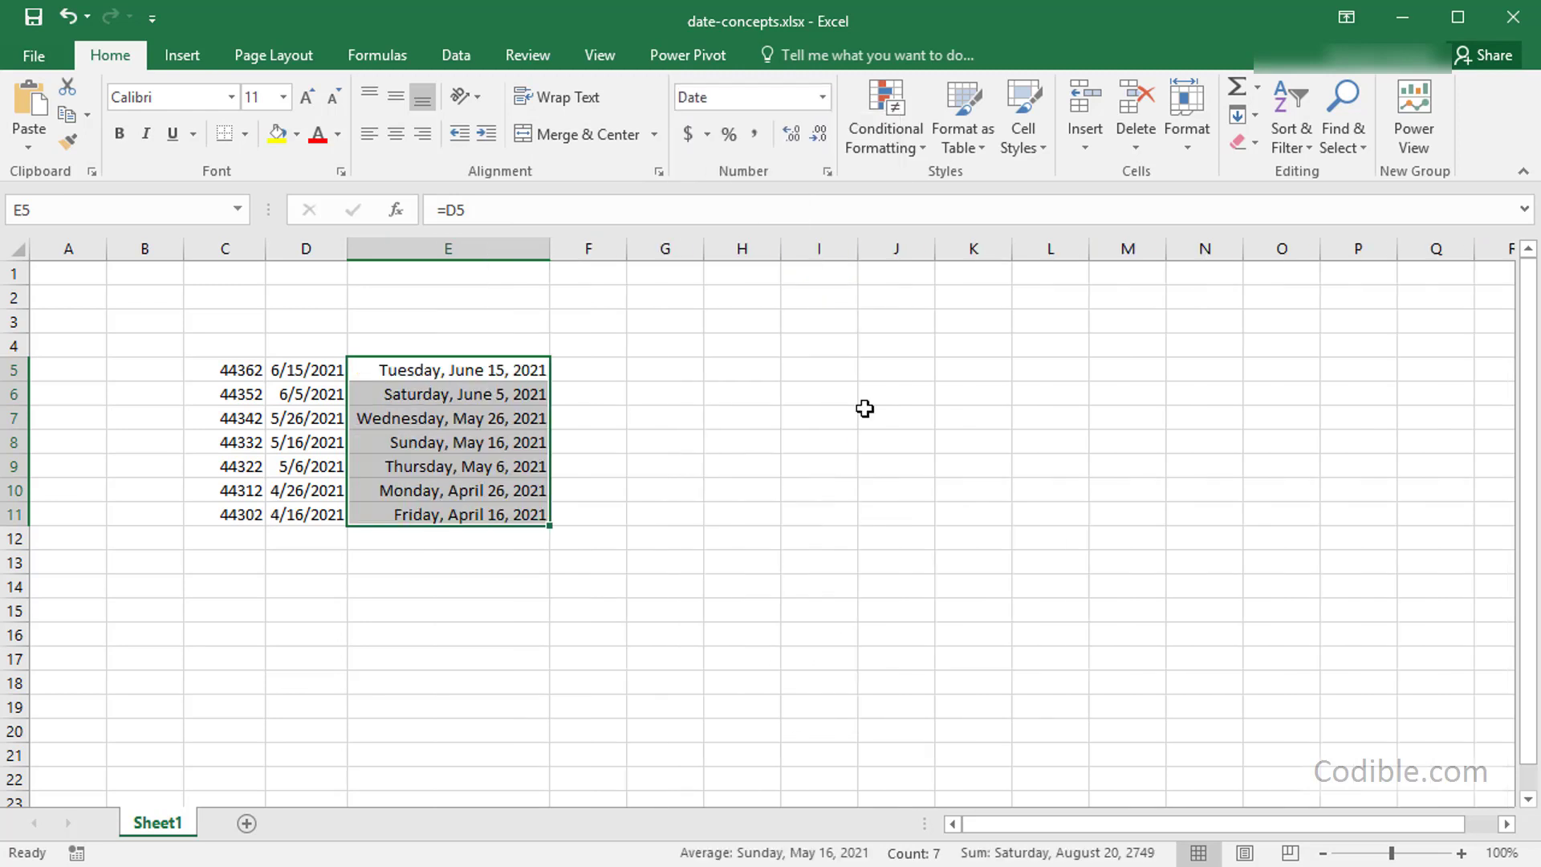
{"action": "left_click", "coordinate": [492, 447]}
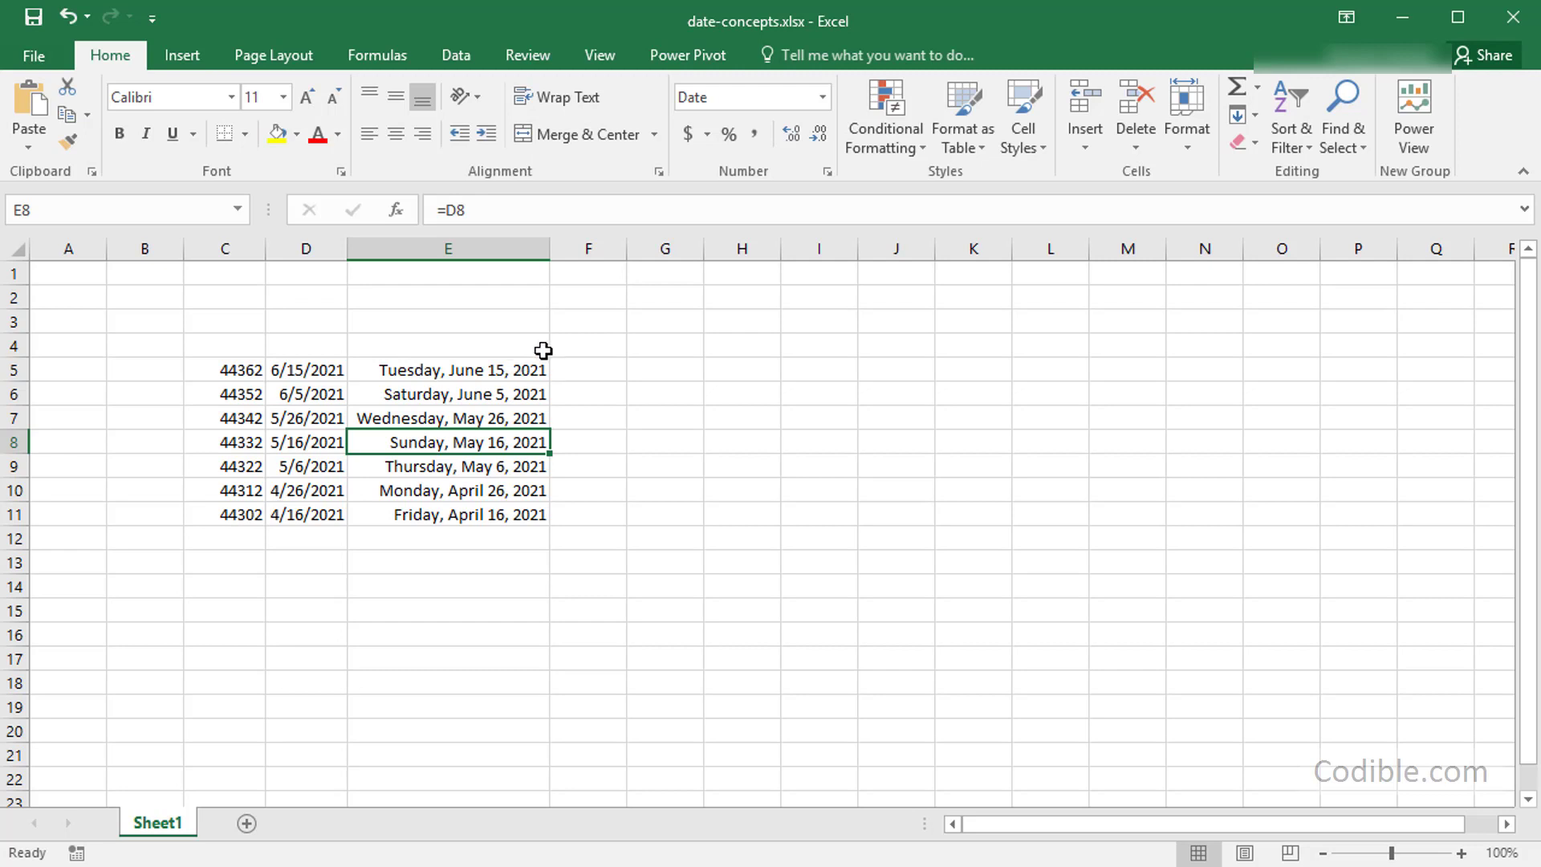
{"action": "left_click_drag", "start_coordinate": [444, 368], "coordinate": [450, 515]}
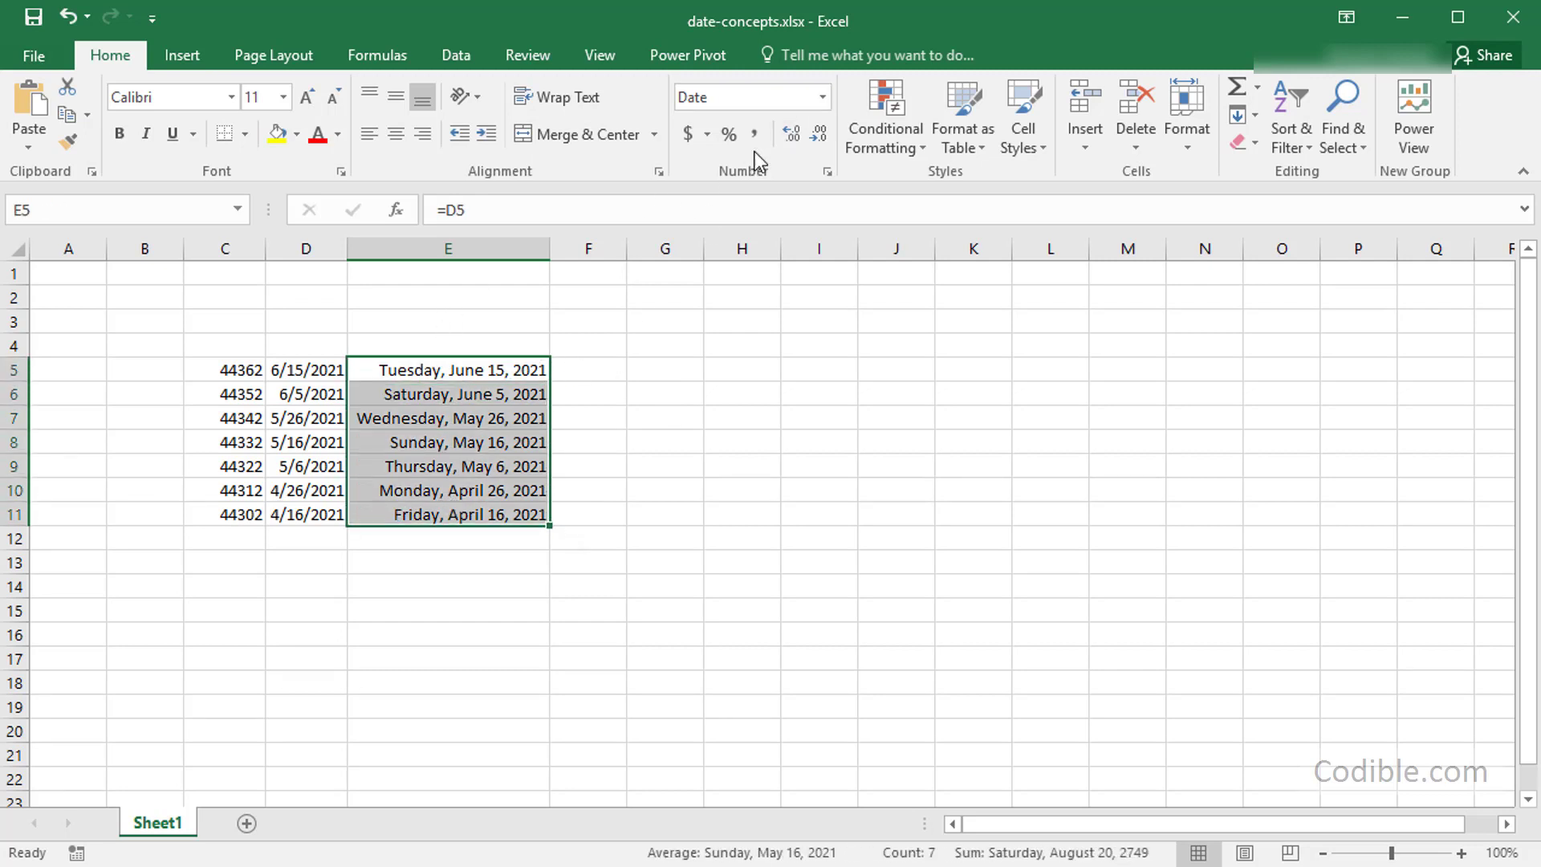
{"action": "left_click", "coordinate": [823, 97]}
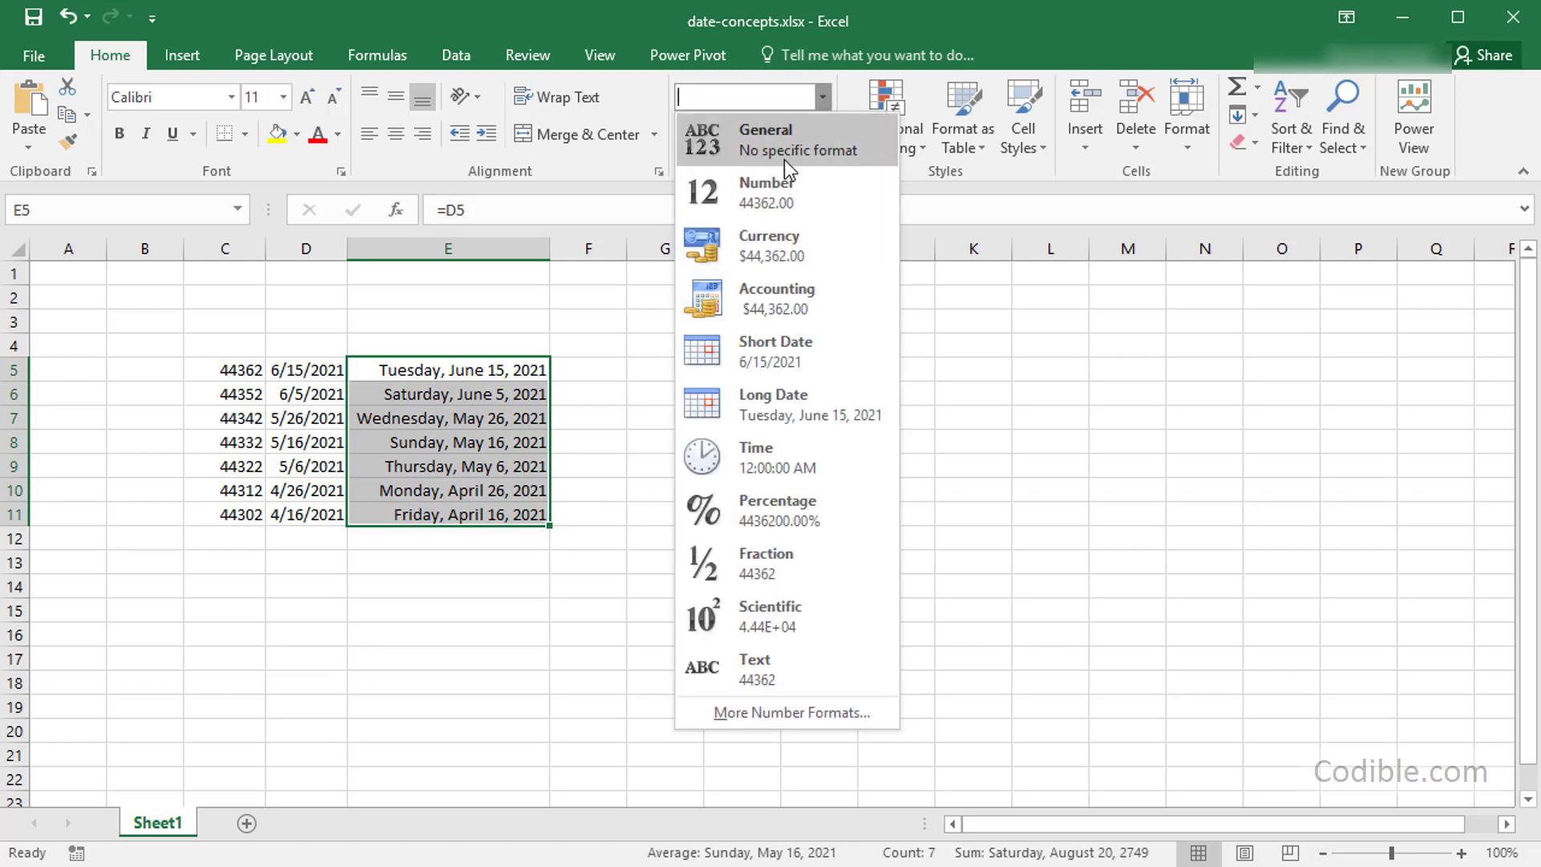
{"action": "left_click", "coordinate": [839, 717]}
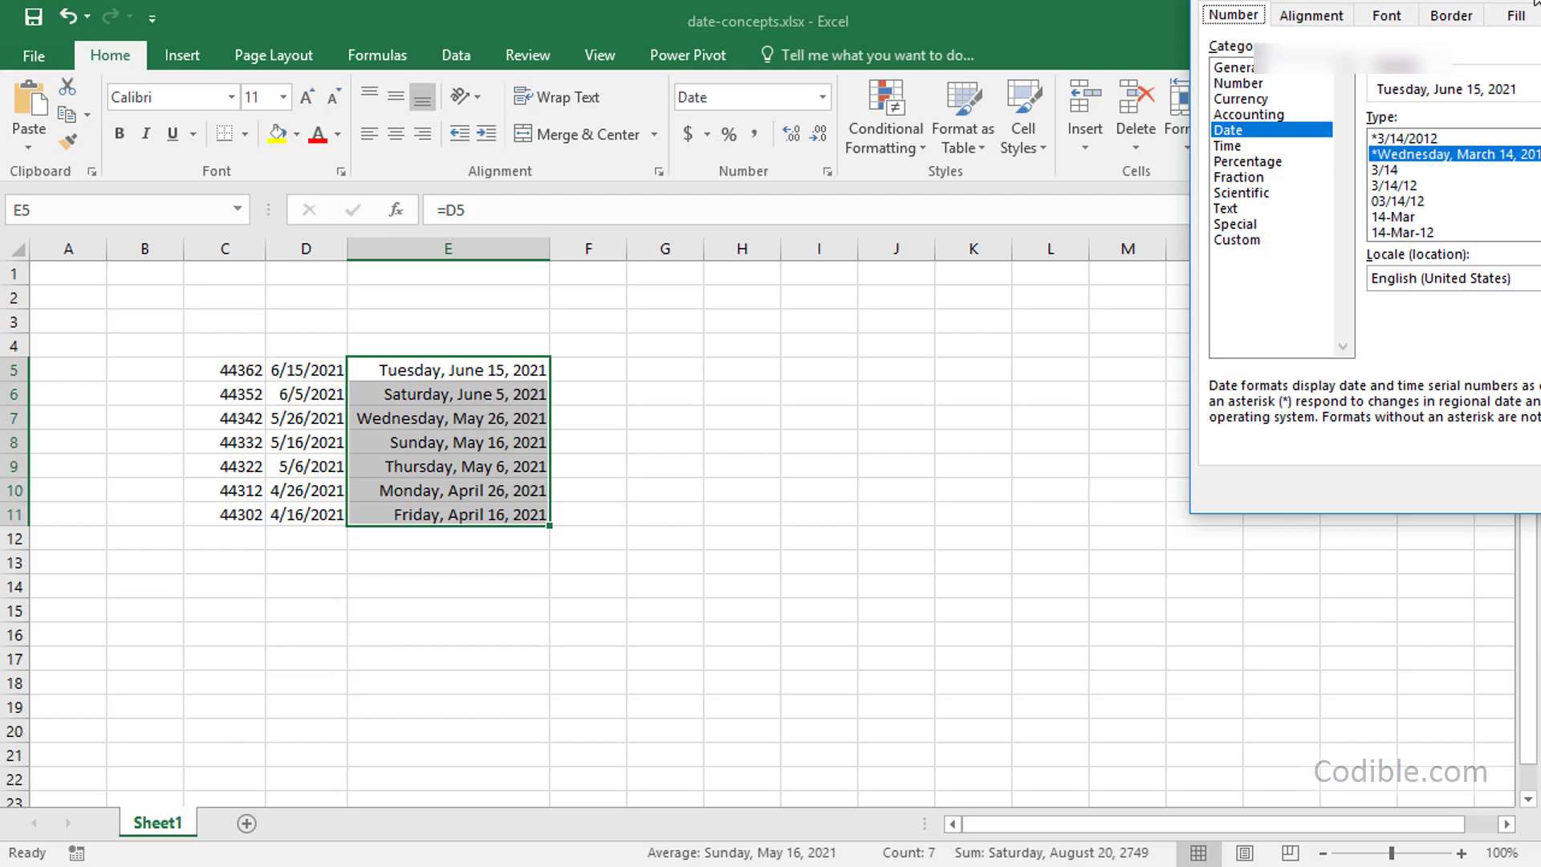
{"action": "left_click_drag", "start_coordinate": [1091, 118], "coordinate": [1018, 119]}
{"action": "scroll", "coordinate": [877, 329], "scroll_direction": "down", "scroll_amount": 1}
{"action": "scroll", "coordinate": [877, 329], "scroll_direction": "down", "scroll_amount": 3}
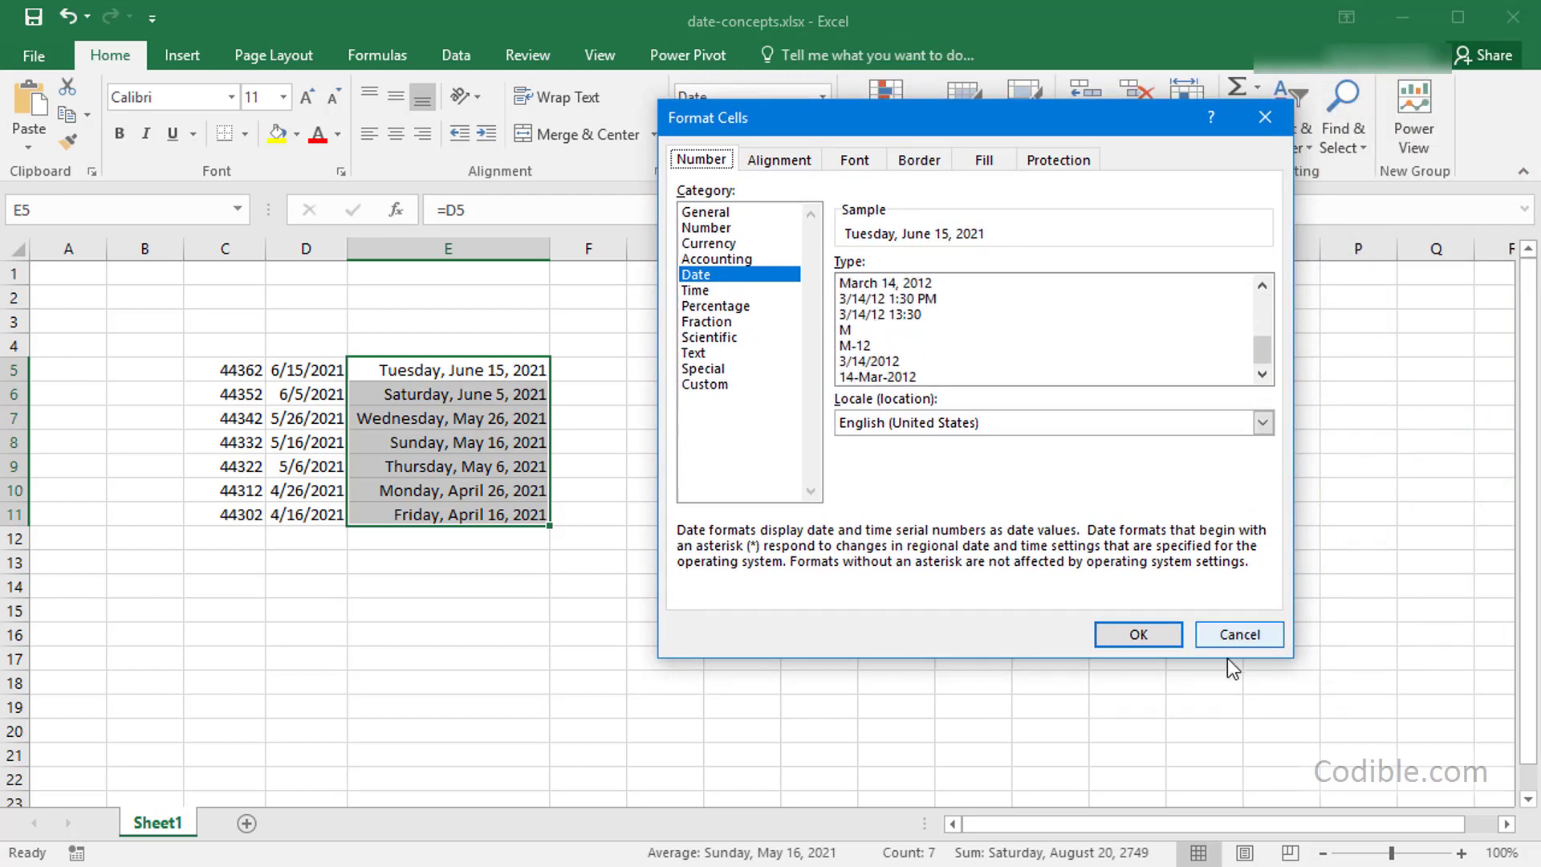
{"action": "left_click", "coordinate": [1240, 634]}
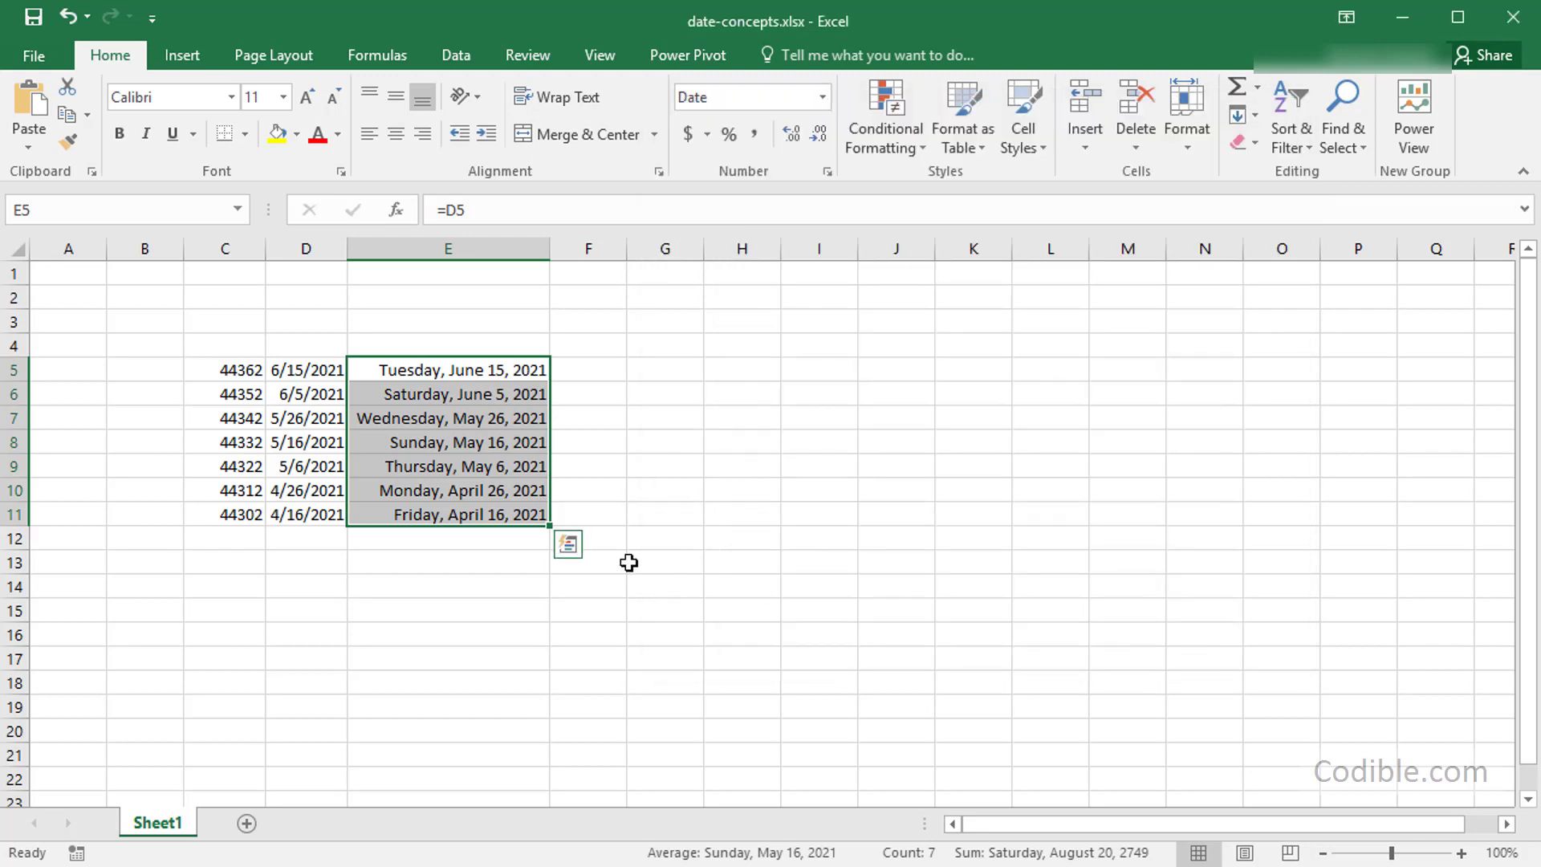
{"action": "left_click", "coordinate": [623, 558]}
{"action": "left_click", "coordinate": [205, 368]}
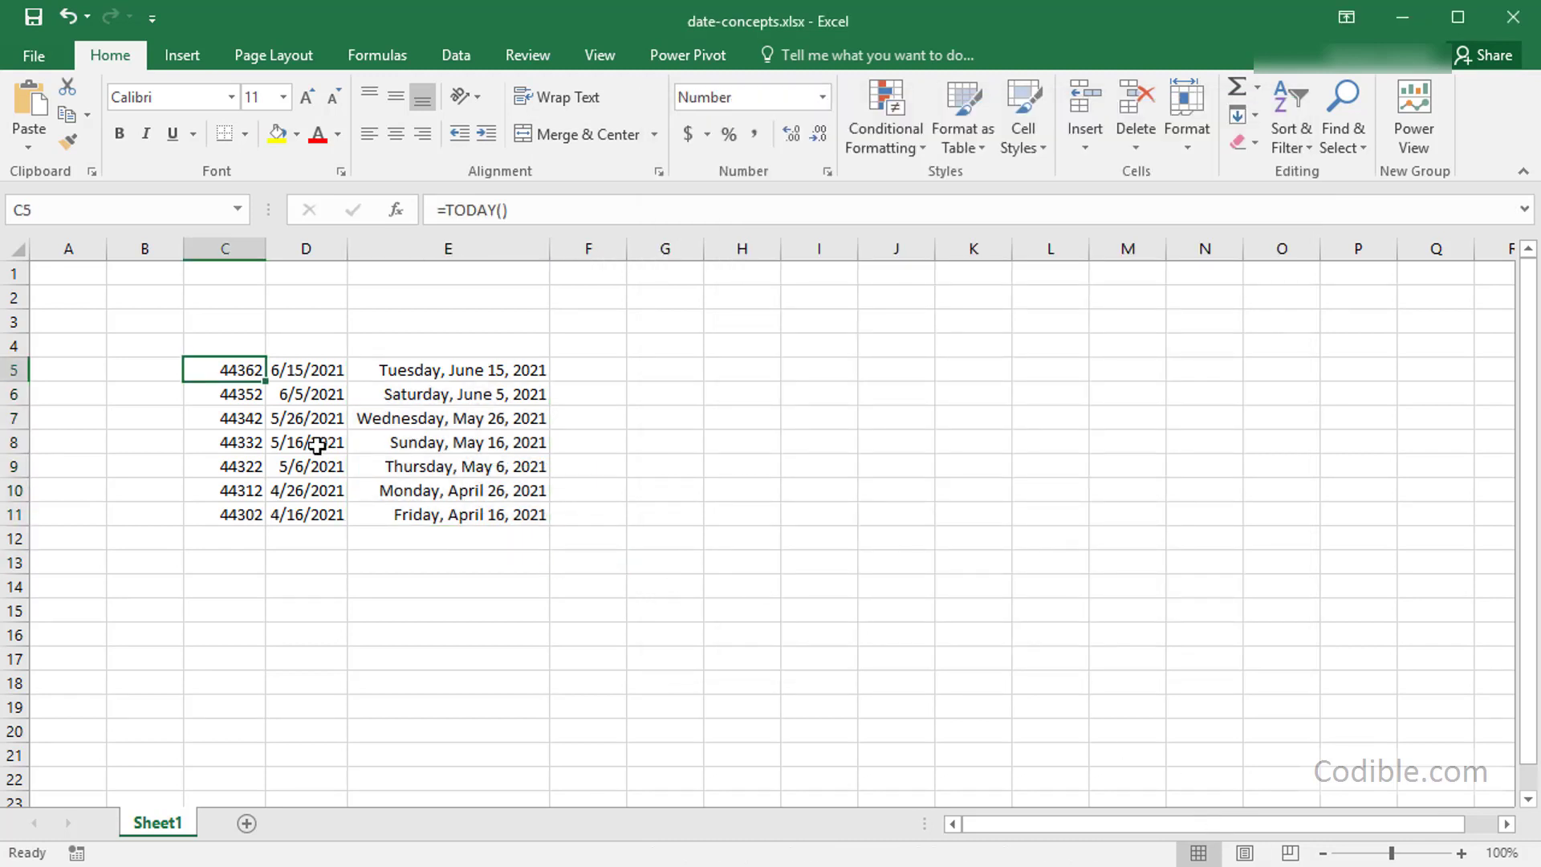
{"action": "left_click", "coordinate": [325, 365]}
{"action": "left_click", "coordinate": [439, 376]}
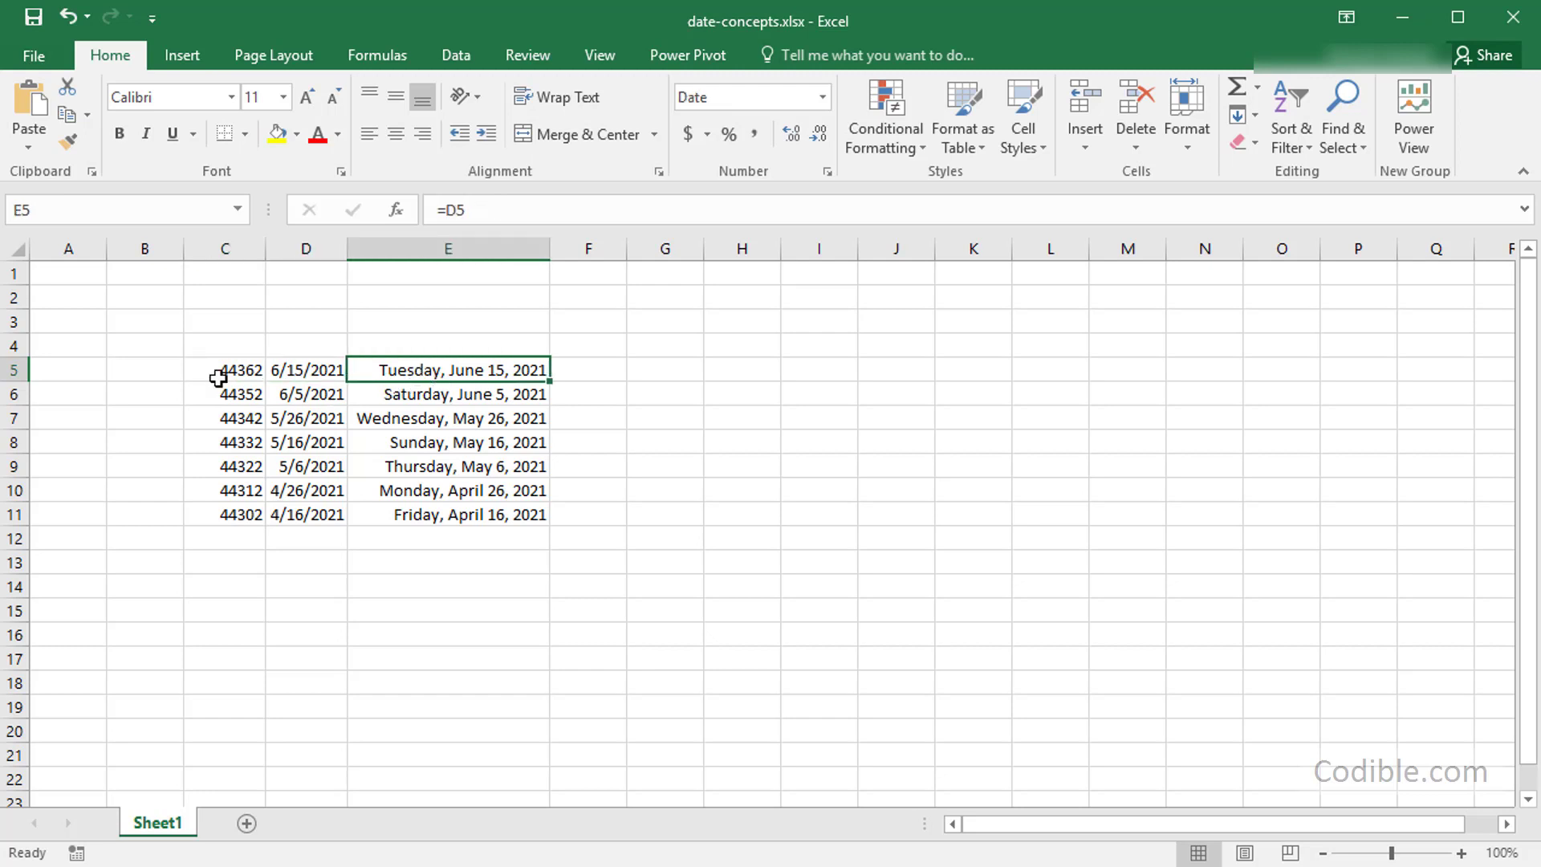
{"action": "key", "text": "Left"}
{"action": "key", "text": "Left"}
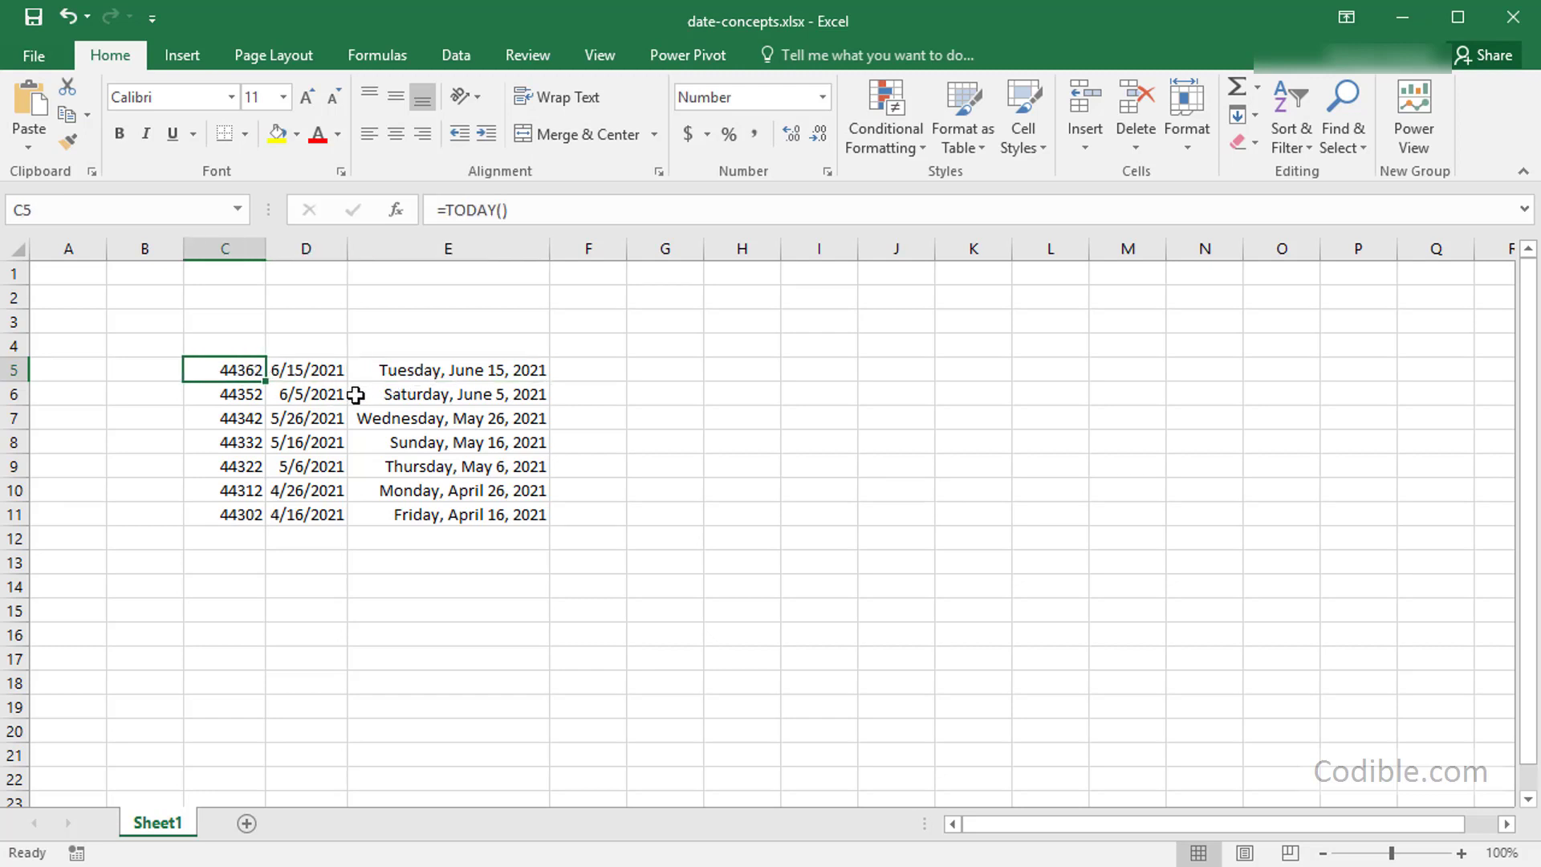
{"action": "left_click", "coordinate": [321, 420]}
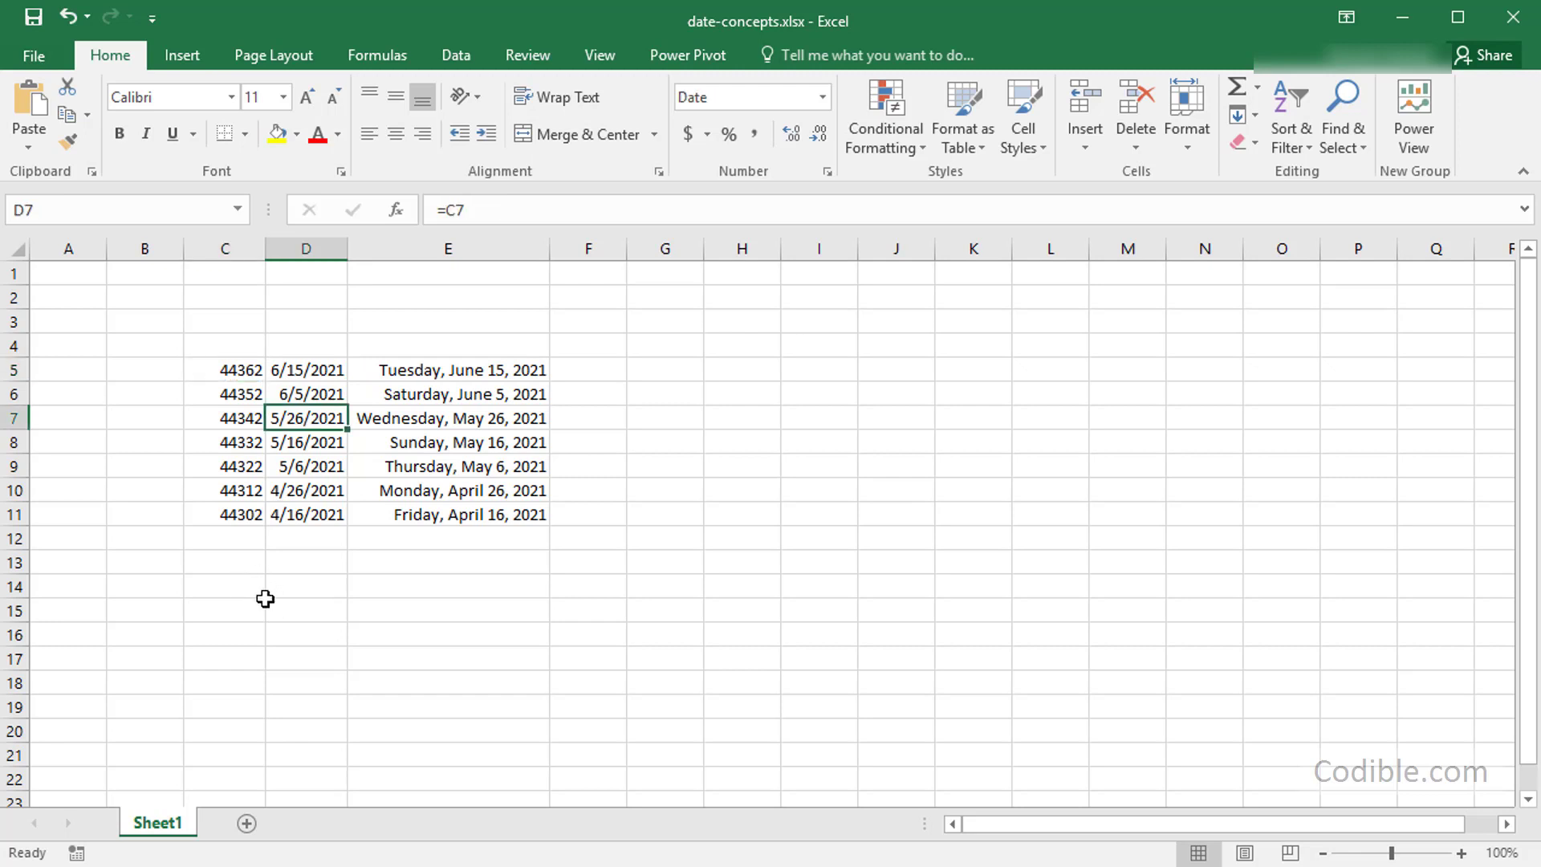
{"action": "left_click", "coordinate": [306, 589]}
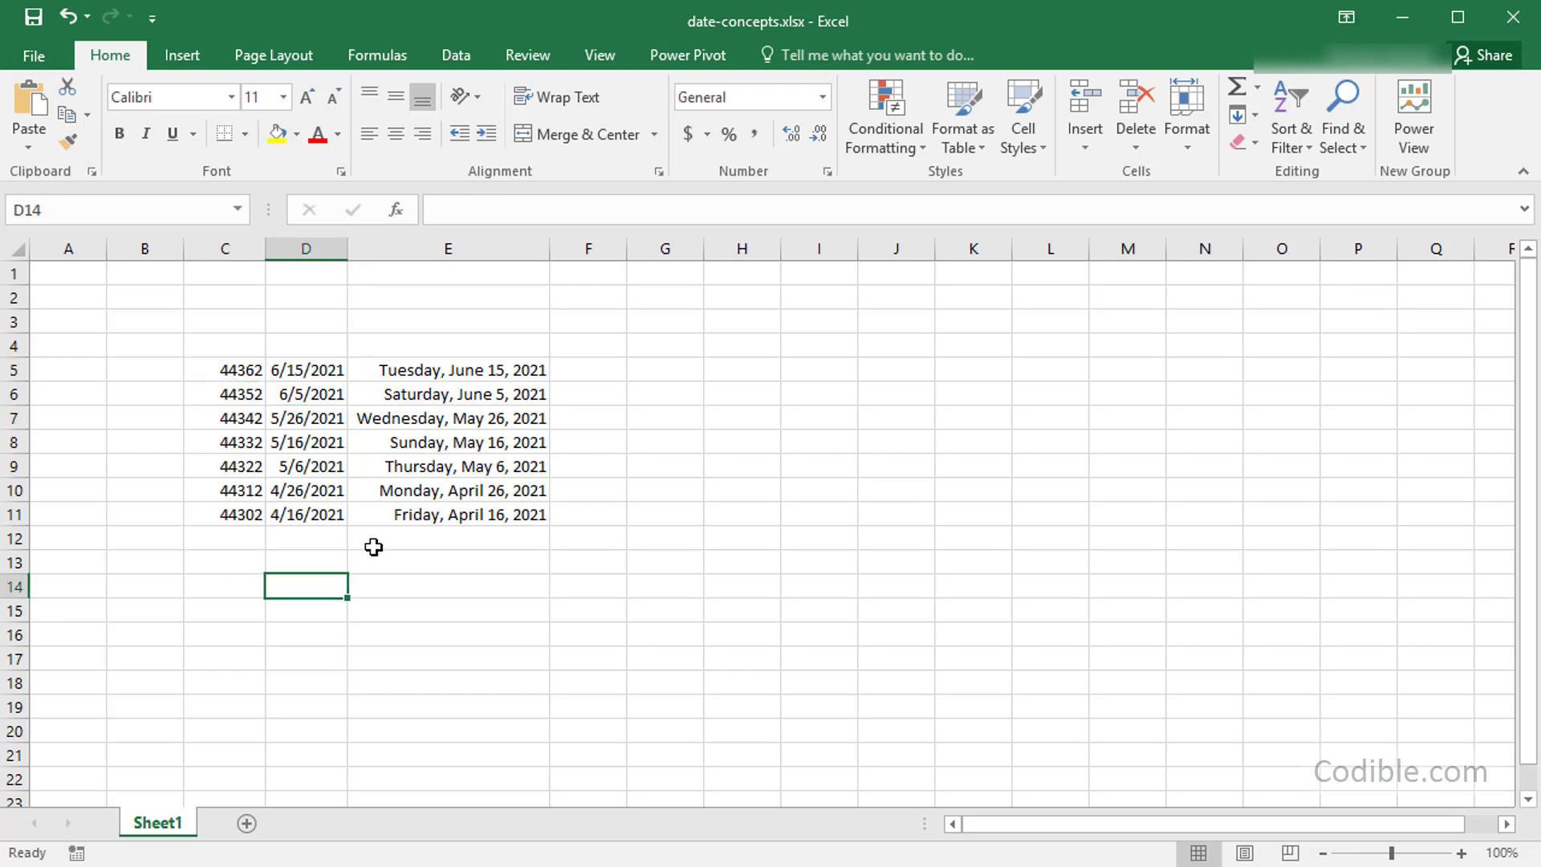
Enter '6/15/2021 in D14 so it is stored as text, then re-confirm the entry
{"action": "type", "text": "'6/15/2021"}
{"action": "key", "text": "Return"}
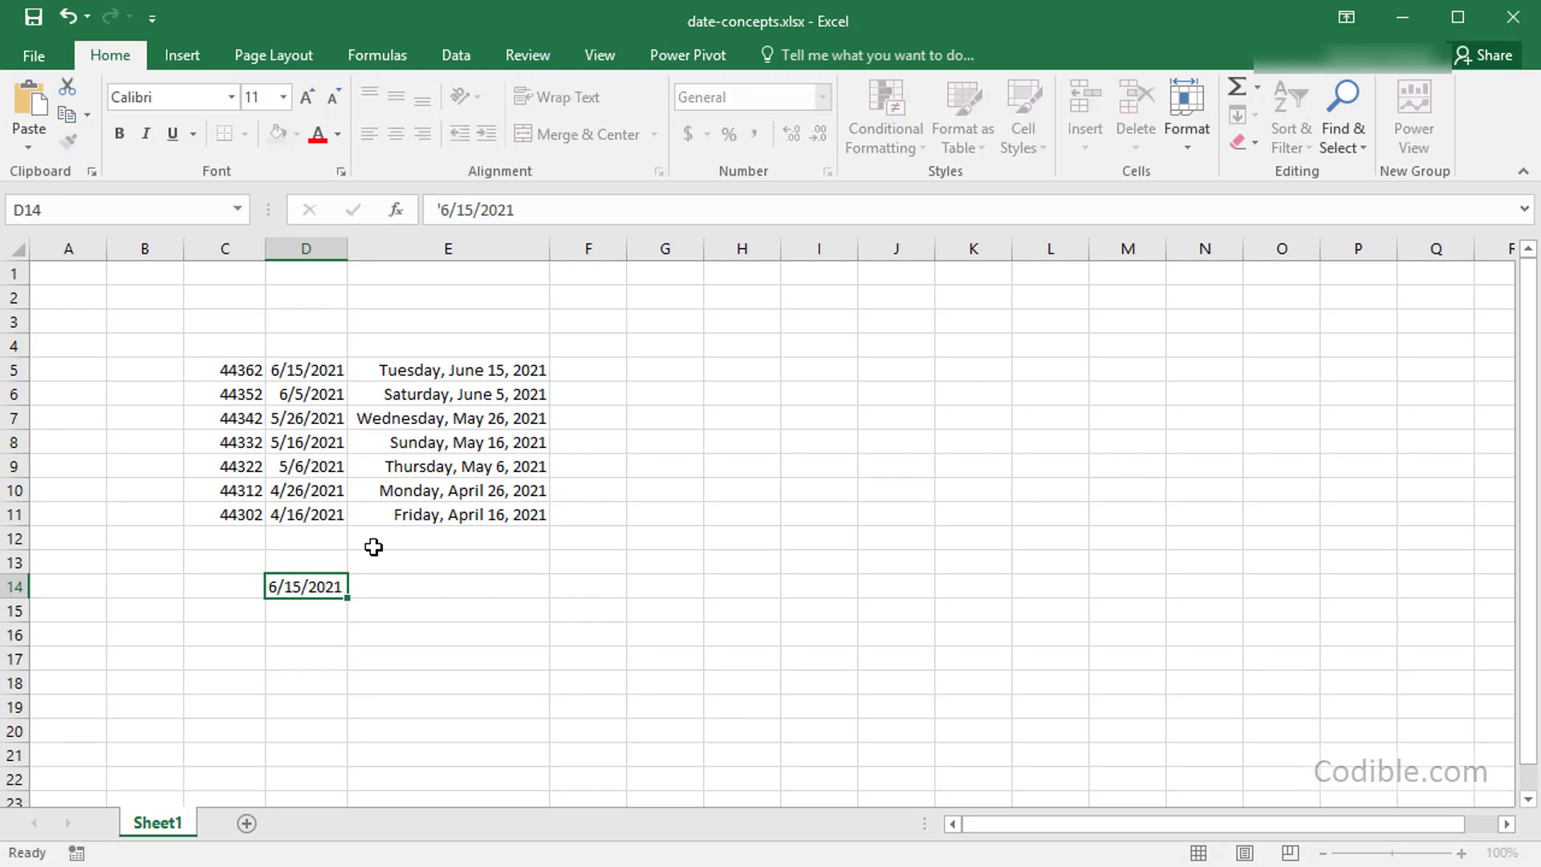
{"action": "key", "text": "Up"}
{"action": "key", "text": "F2"}
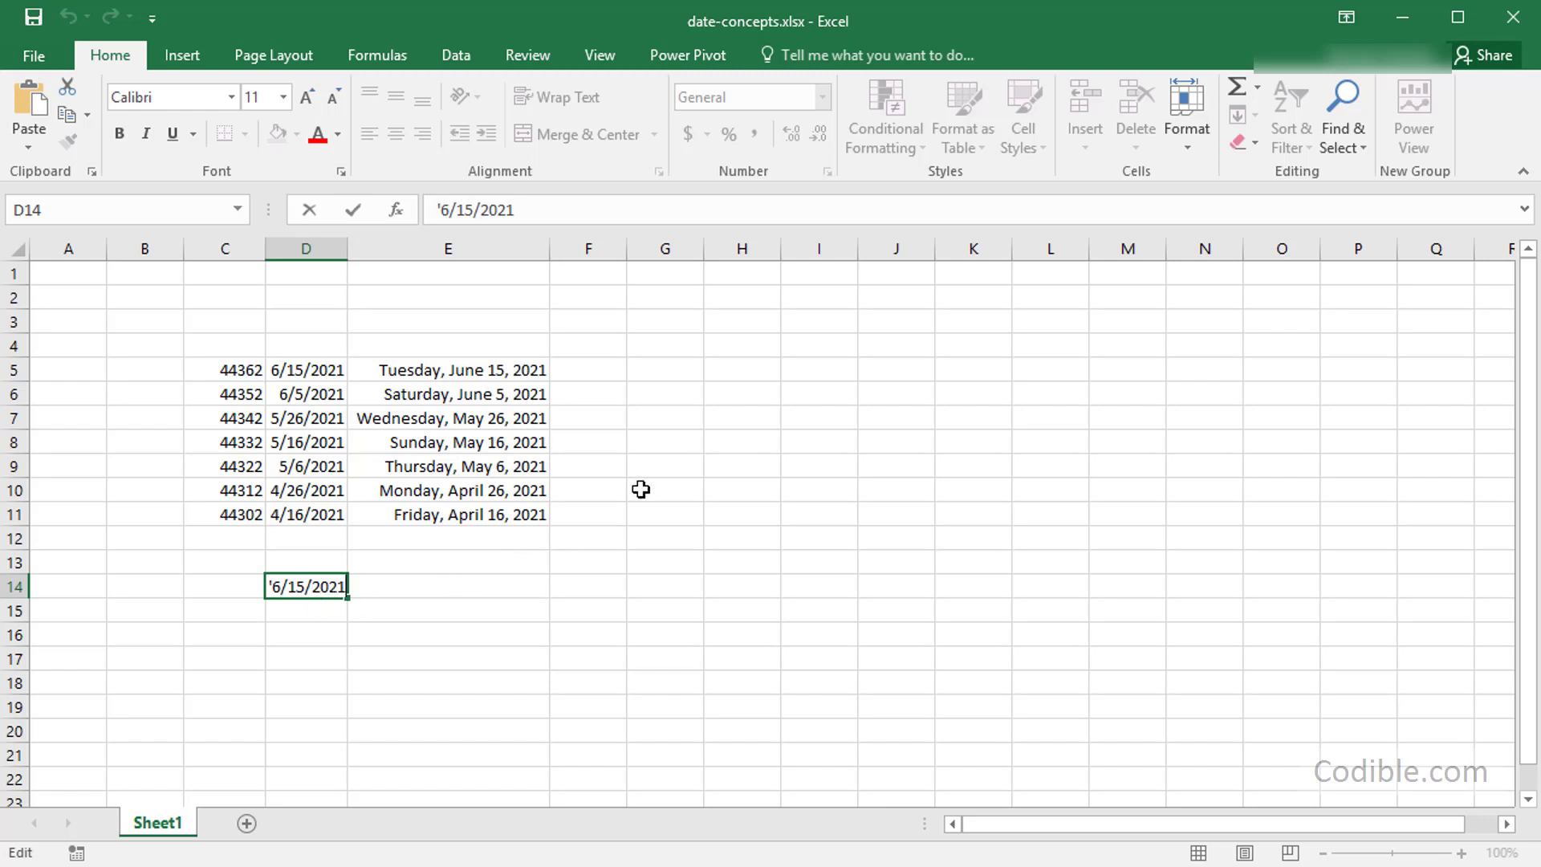
{"action": "key", "text": "Return"}
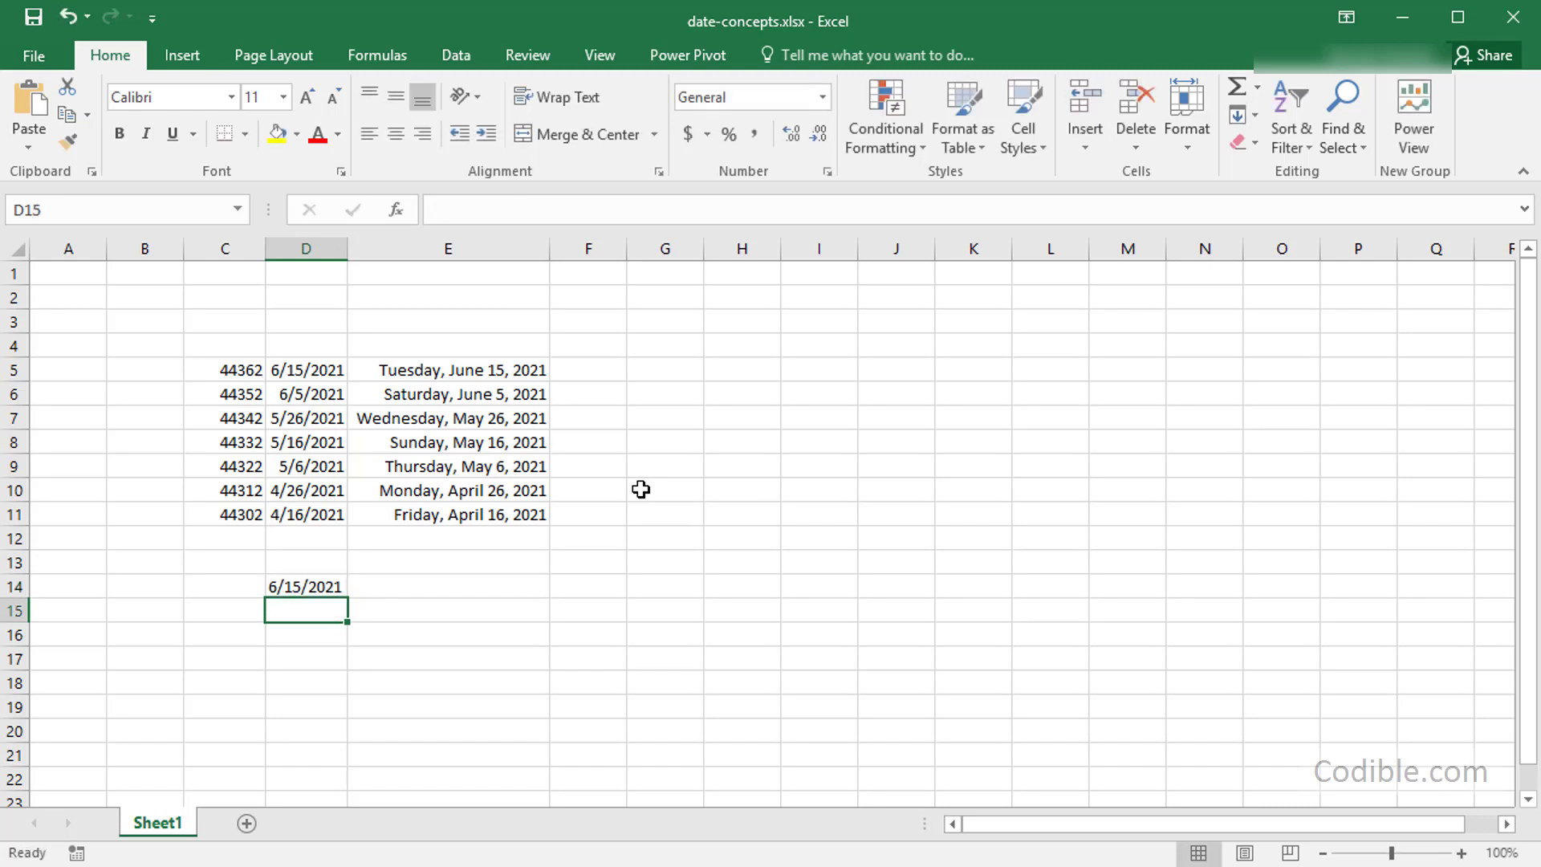
{"action": "key", "text": "Up"}
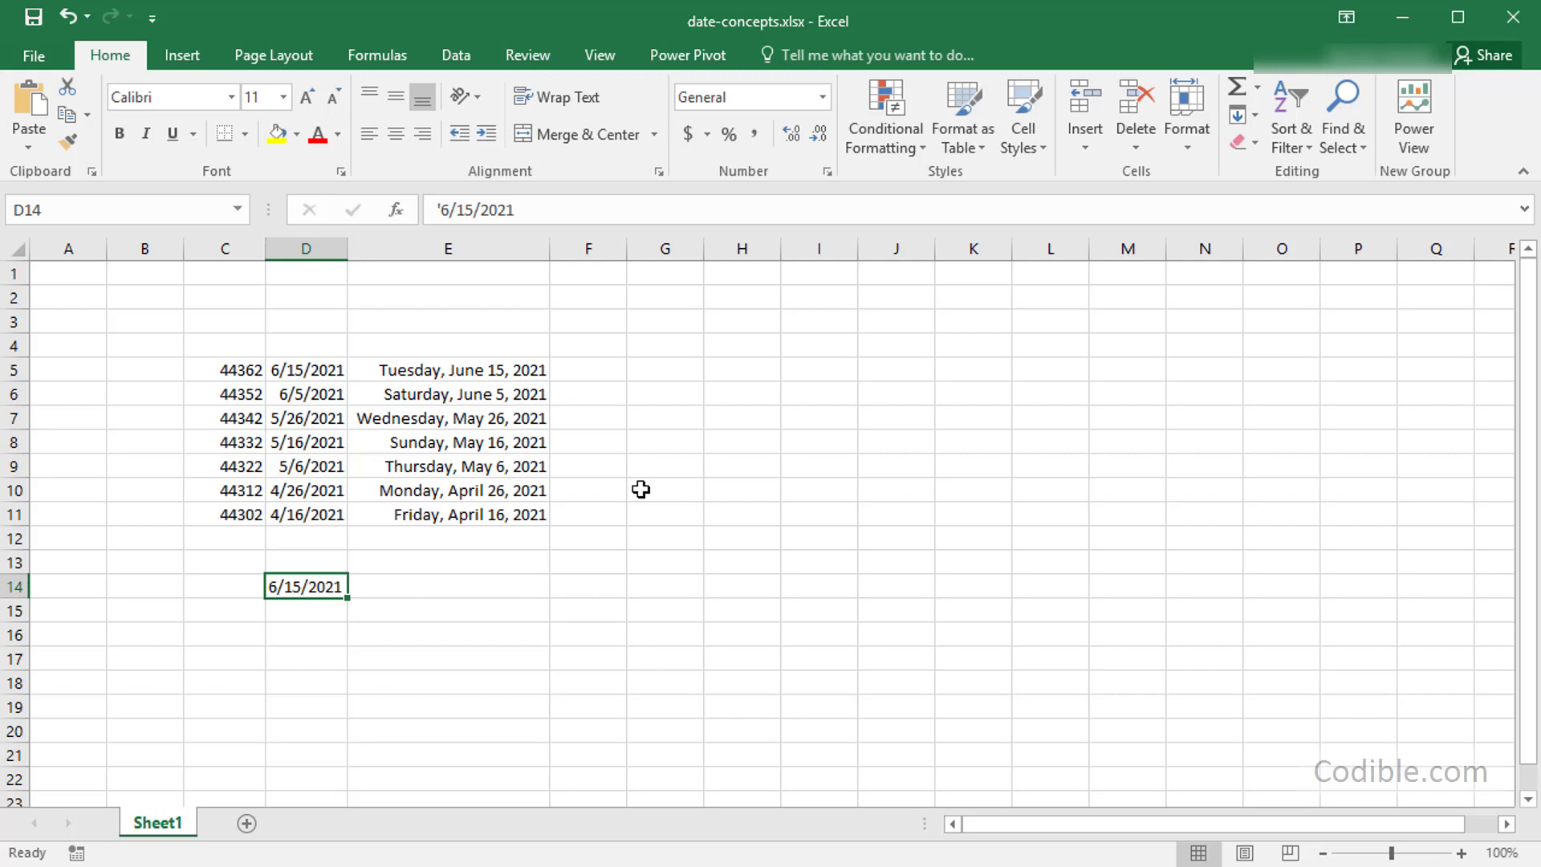
{"action": "left_click", "coordinate": [823, 97]}
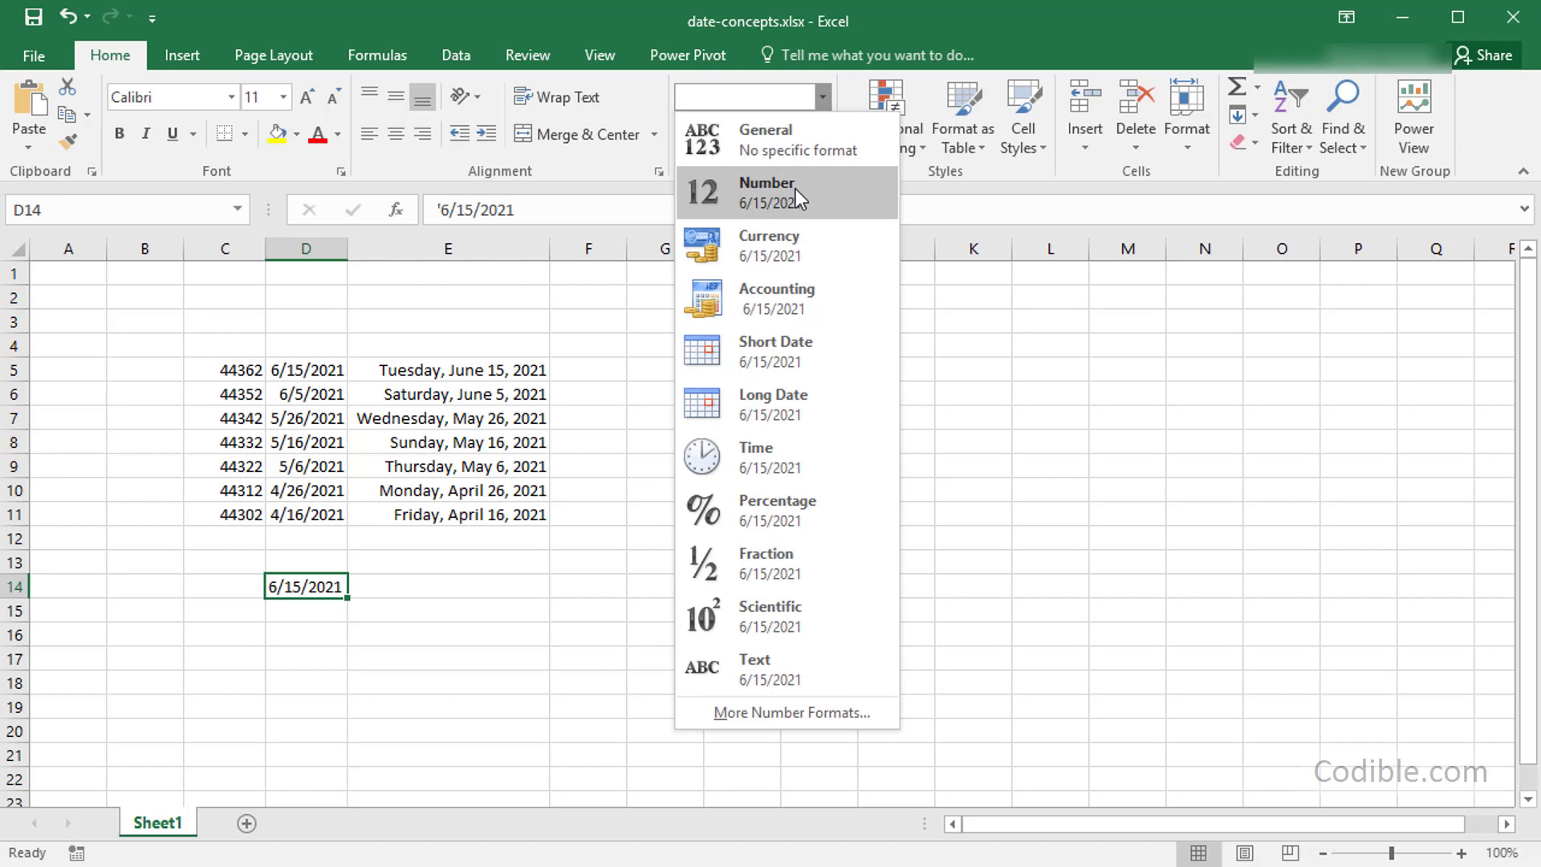
{"action": "left_click", "coordinate": [801, 157]}
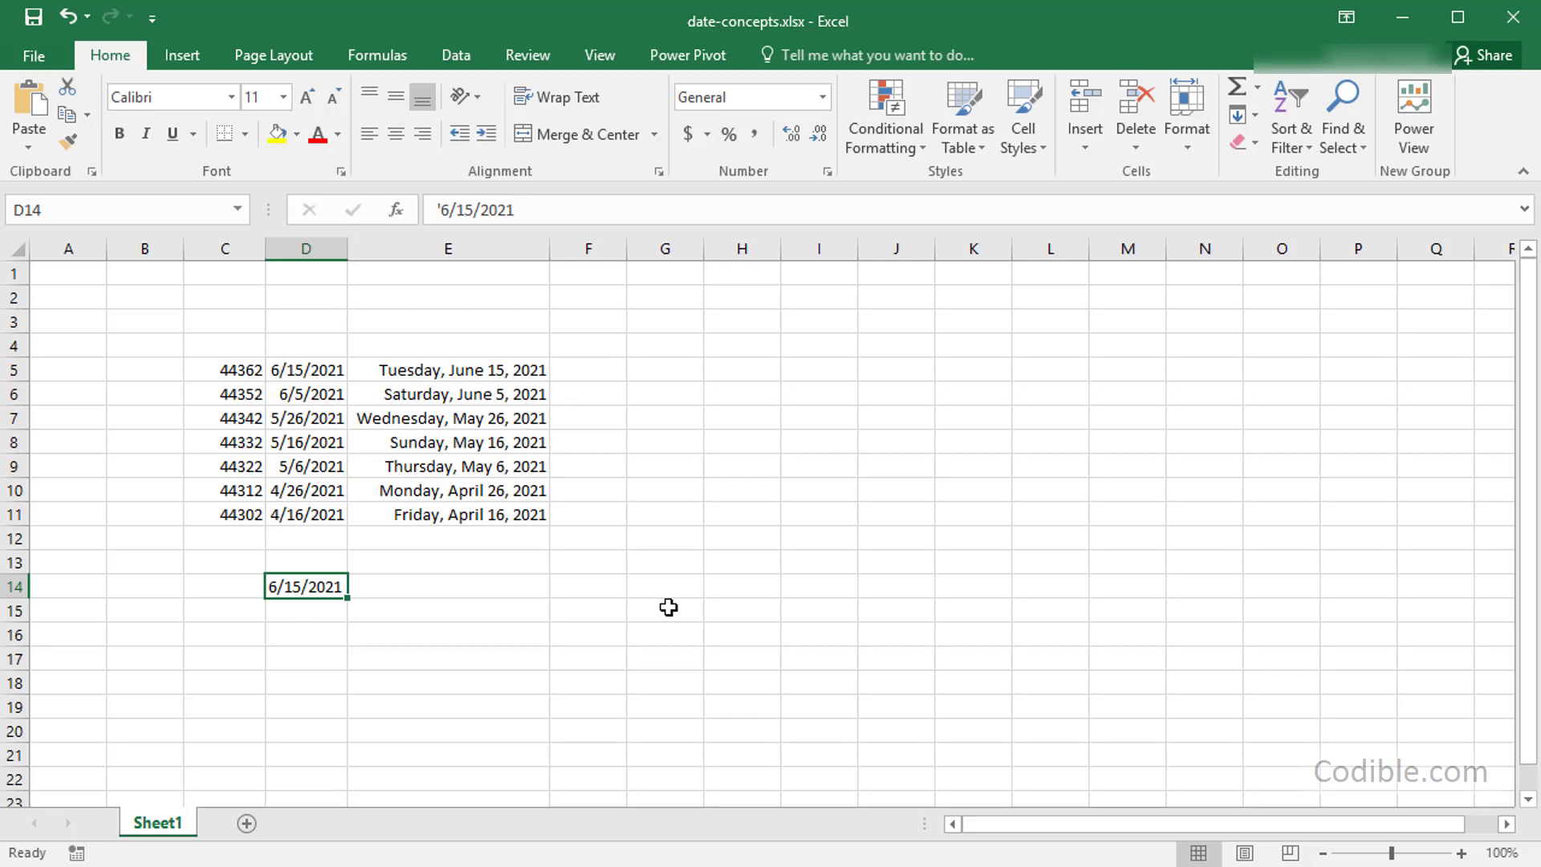
Enter =DATEVALUE(D14) in E14 to convert the text date
{"action": "key", "text": "Right"}
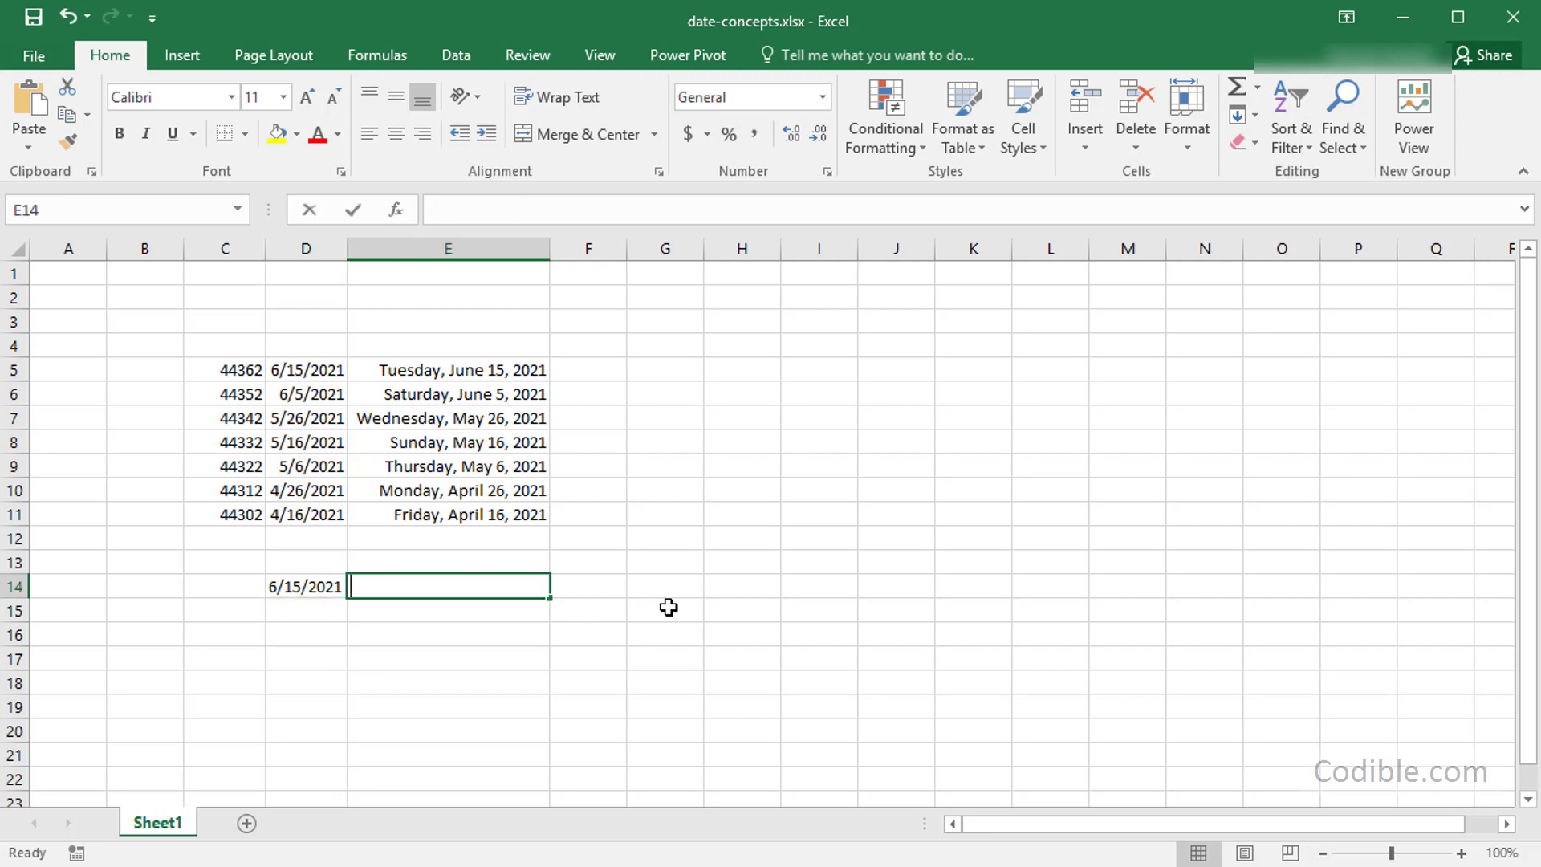
{"action": "type", "text": "=date"}
{"action": "type", "text": "v"}
{"action": "key", "text": "BackSpace"}
{"action": "type", "text": "tevalue("}
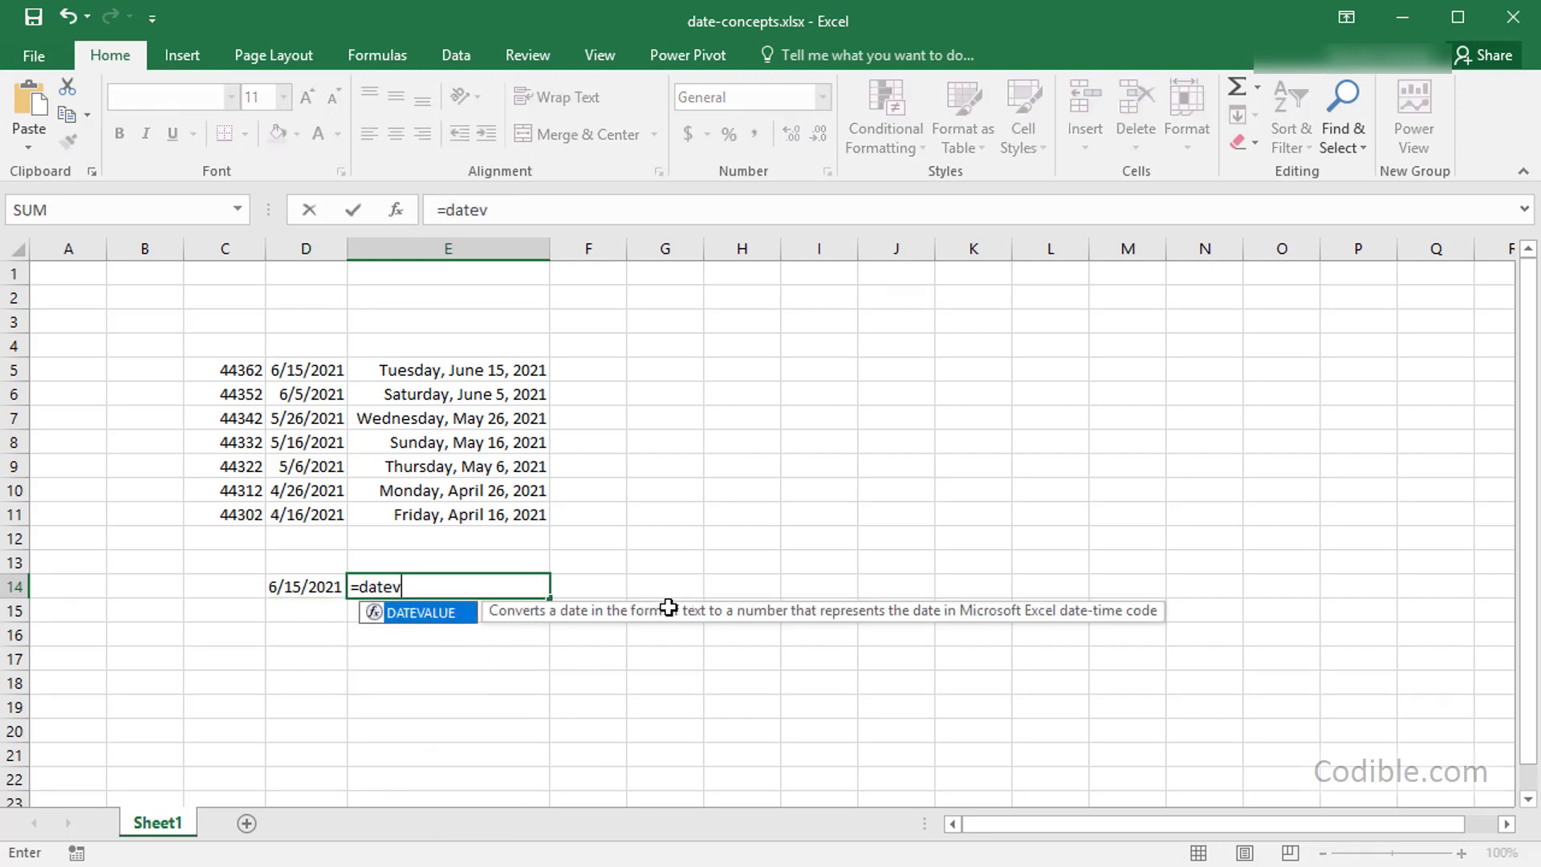
{"action": "key", "text": "Left"}
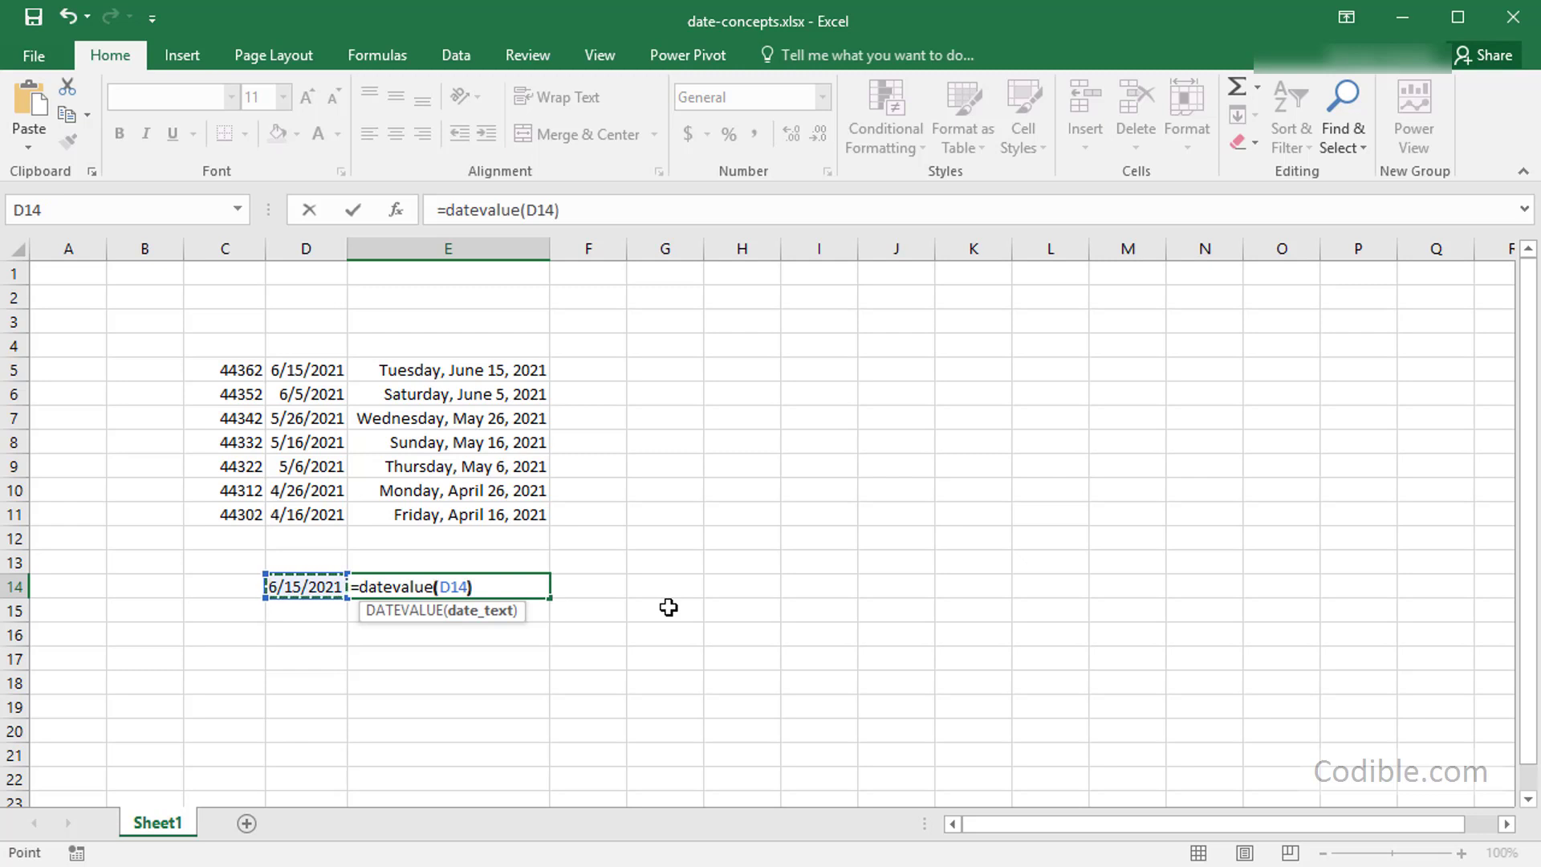
{"action": "type", "text": ")"}
{"action": "key", "text": "Return"}
{"action": "key", "text": "Up"}
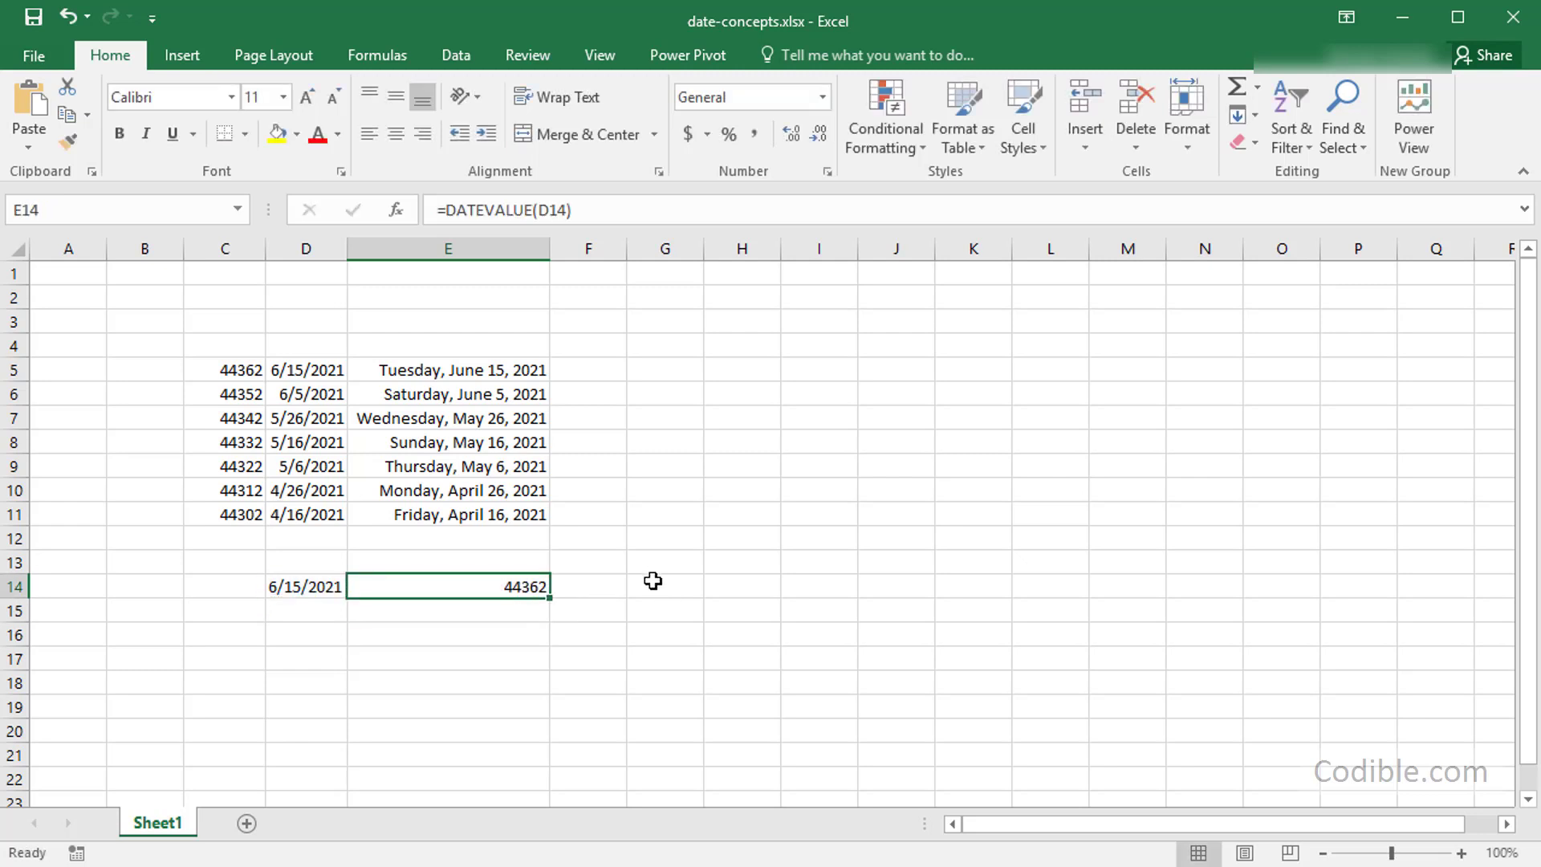
Format E14 as Short Date so it shows 6/15/2021, and compare with column D
{"action": "left_click", "coordinate": [823, 97]}
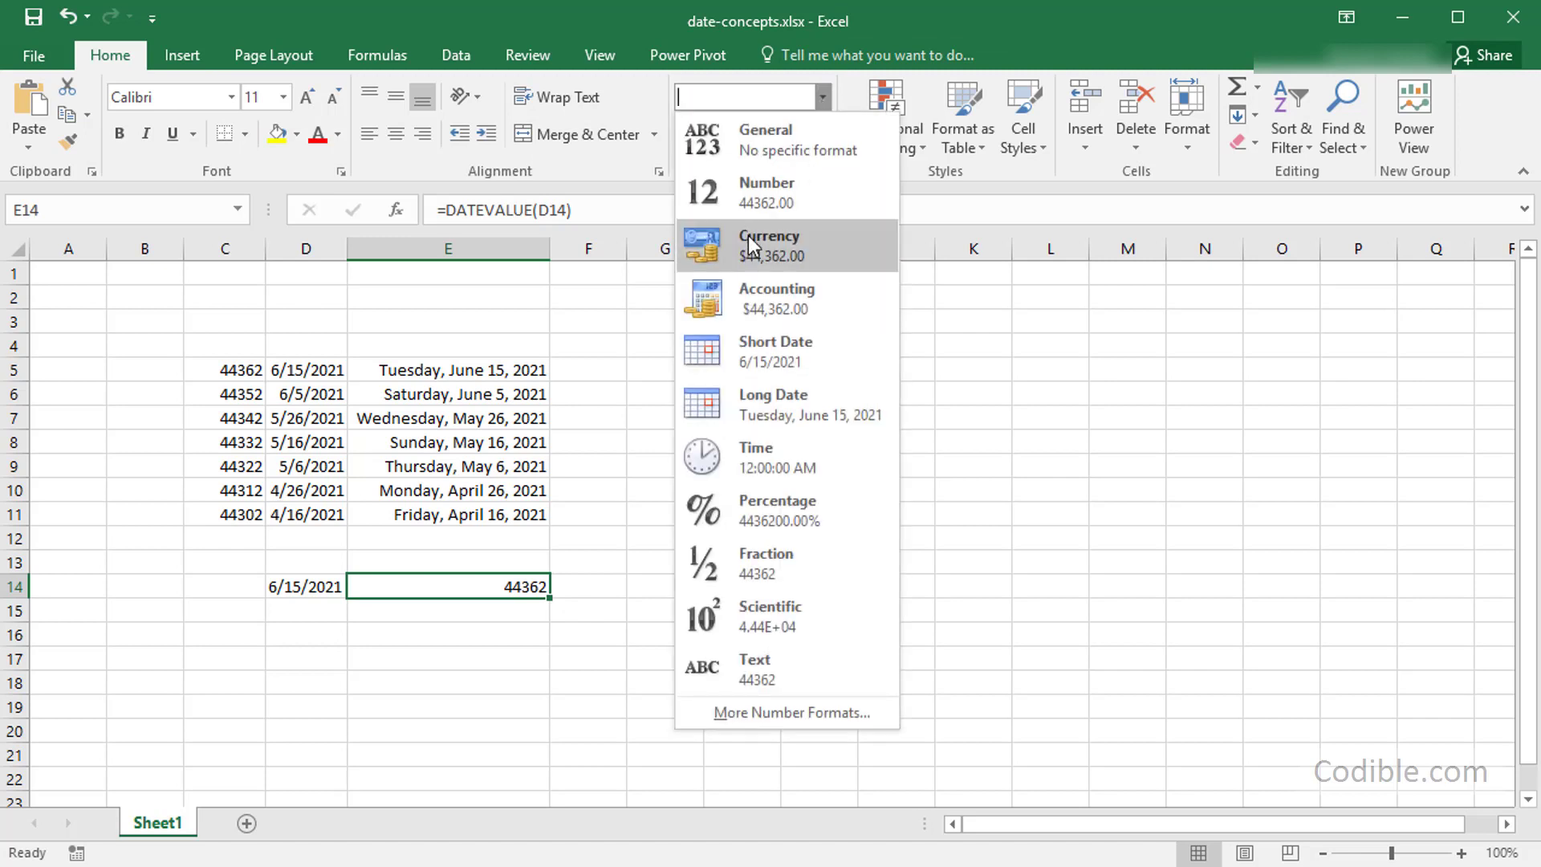
{"action": "left_click", "coordinate": [791, 341]}
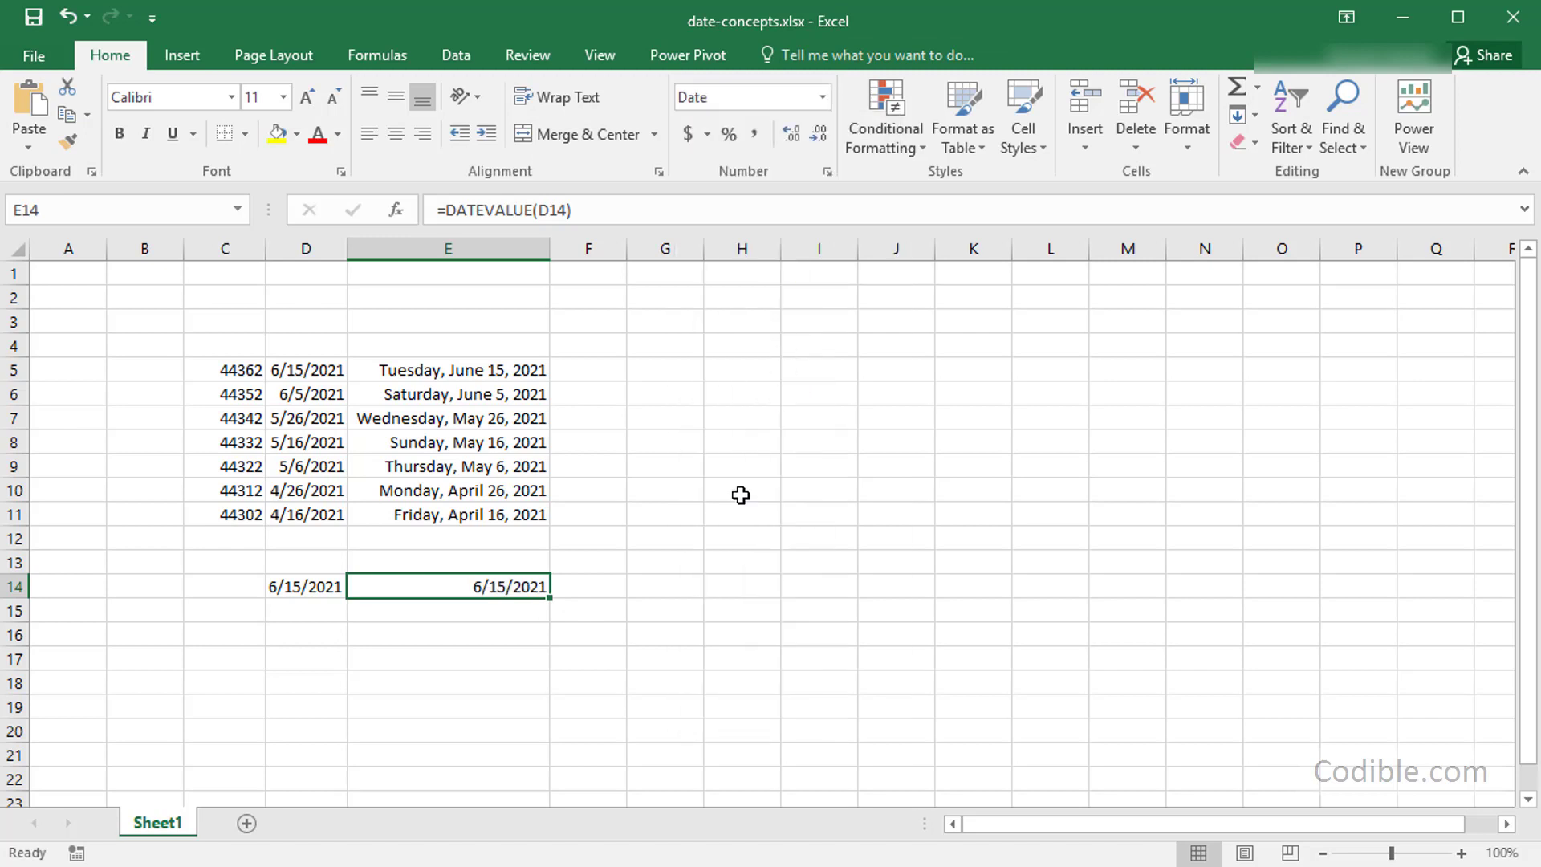
{"action": "left_click", "coordinate": [277, 577]}
{"action": "left_click_drag", "start_coordinate": [322, 361], "coordinate": [344, 515]}
{"action": "left_click", "coordinate": [602, 347]}
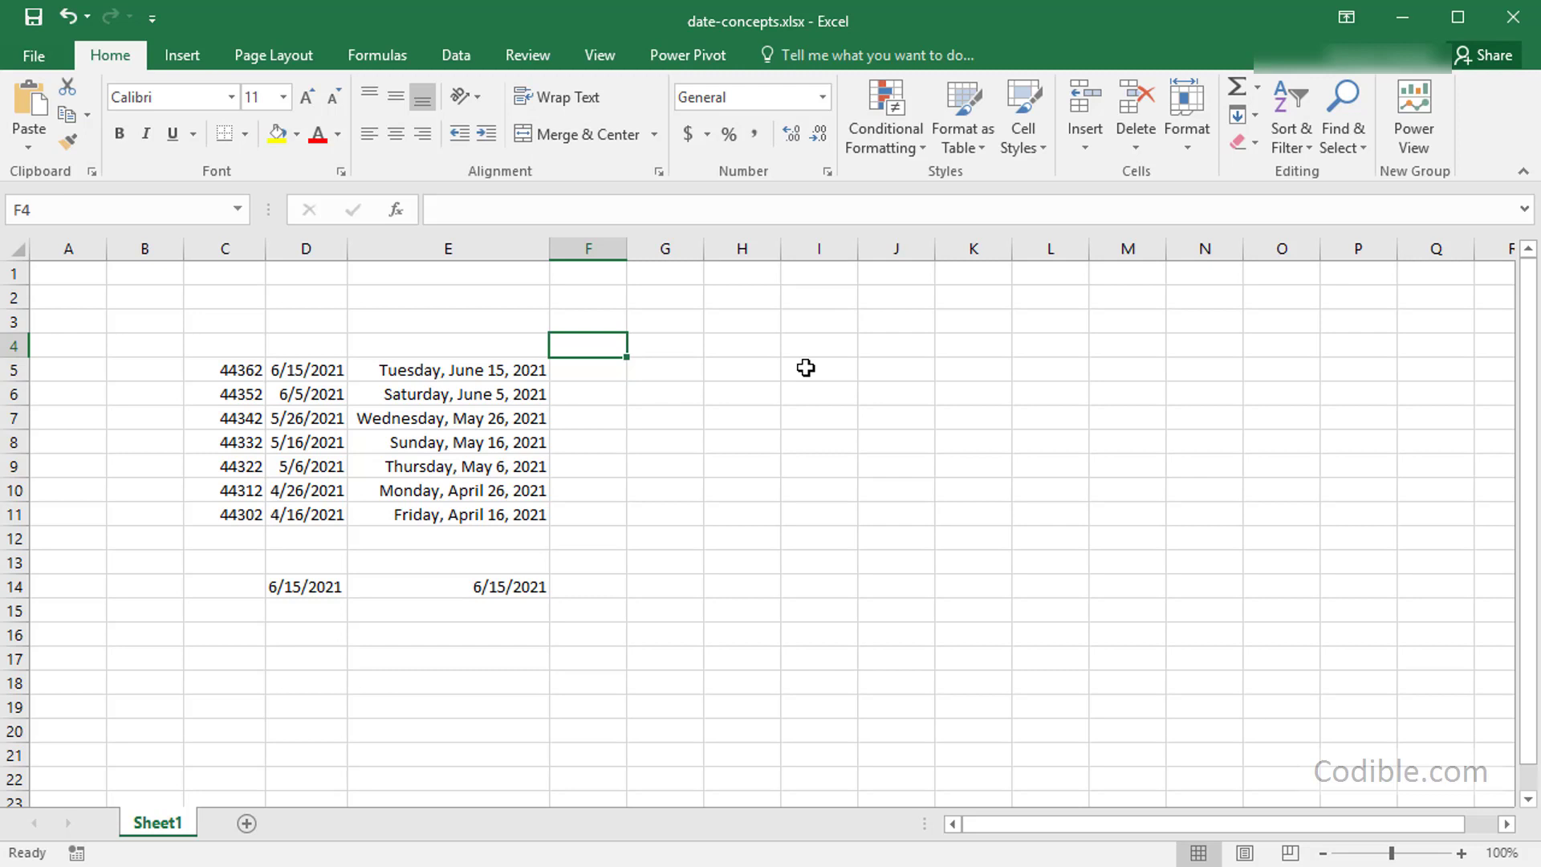
Head F4 MONTH and enter =MONTH(E5) in F5, returning 6
{"action": "type", "text": "MONTH"}
{"action": "key", "text": "Return"}
{"action": "type", "text": "="}
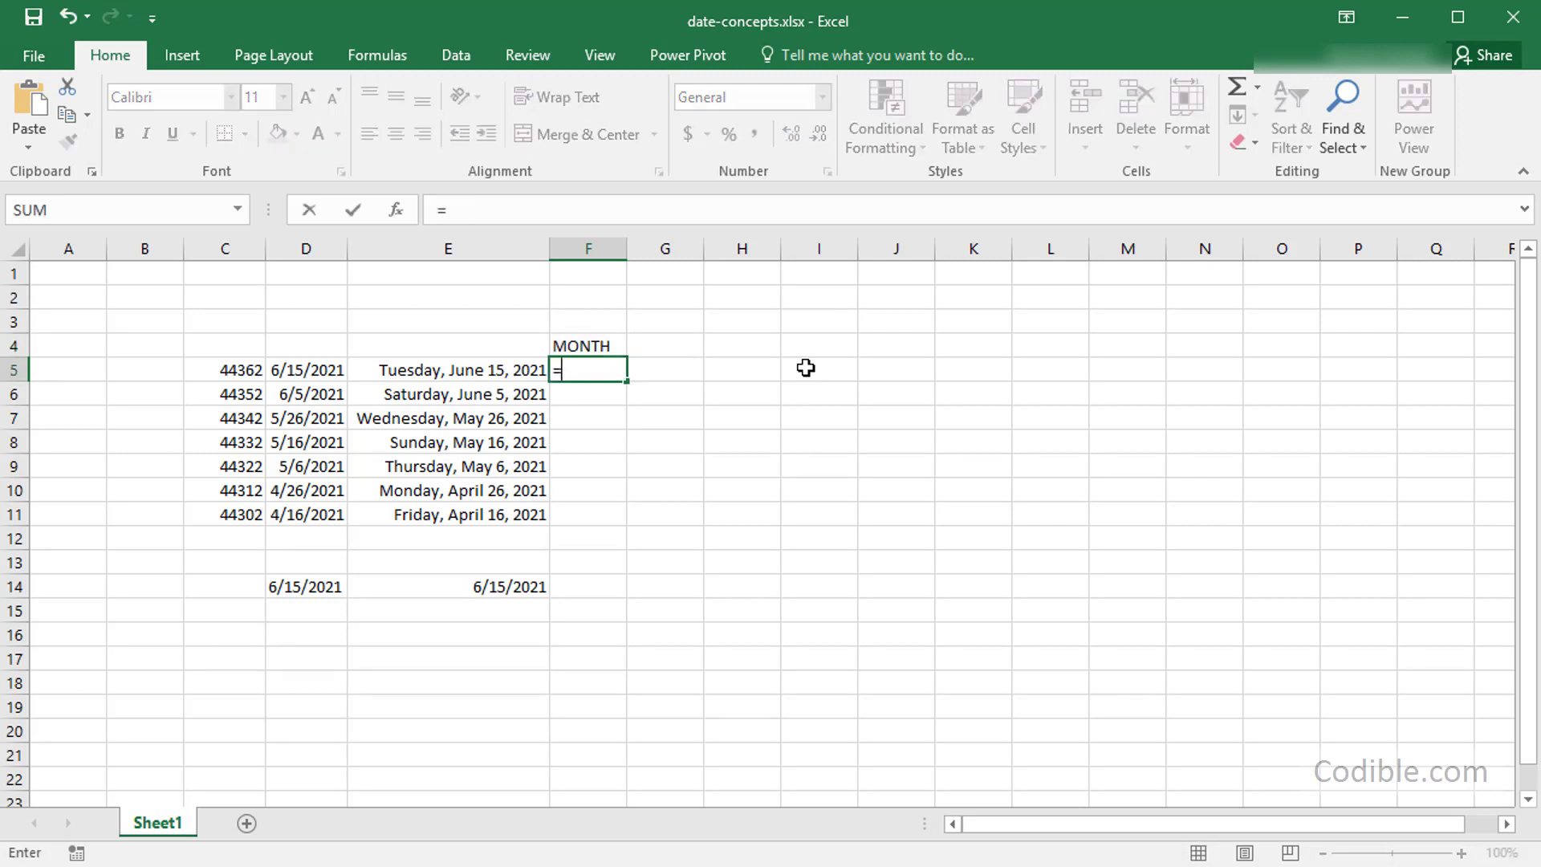
{"action": "type", "text": "month("}
{"action": "key", "text": "Left"}
{"action": "type", "text": ")"}
{"action": "key", "text": "Return"}
{"action": "key", "text": "Up"}
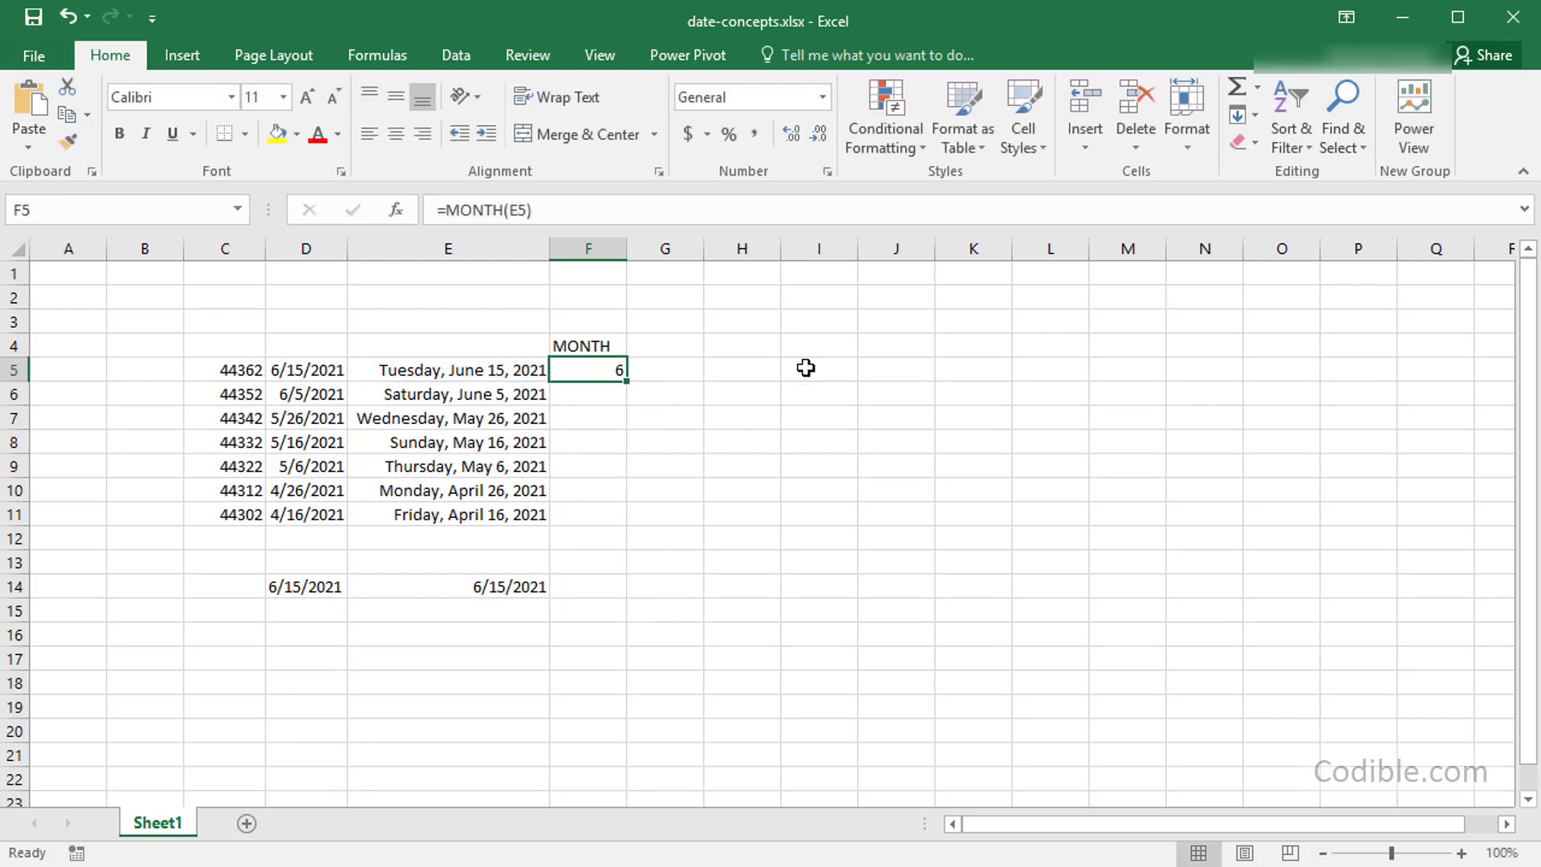
Head G4 YEAR and enter =YEAR(E5) in G5, returning 2021
{"action": "key", "text": "Right"}
{"action": "key", "text": "Up"}
{"action": "type", "text": "YEAR"}
{"action": "key", "text": "Return"}
{"action": "type", "text": "year("}
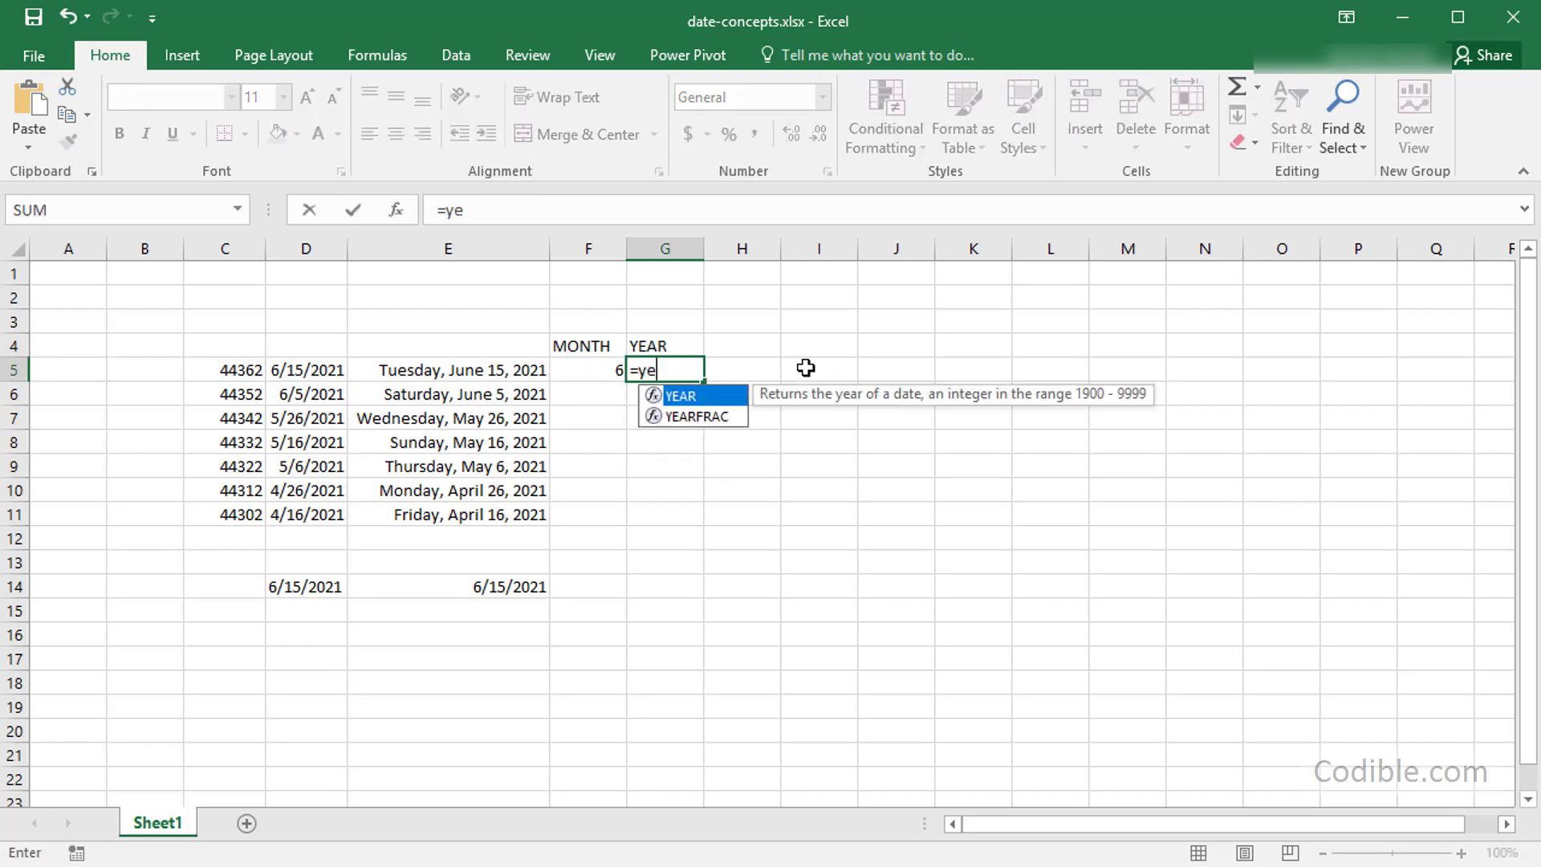
{"action": "key", "text": "Left"}
{"action": "key", "text": "Left"}
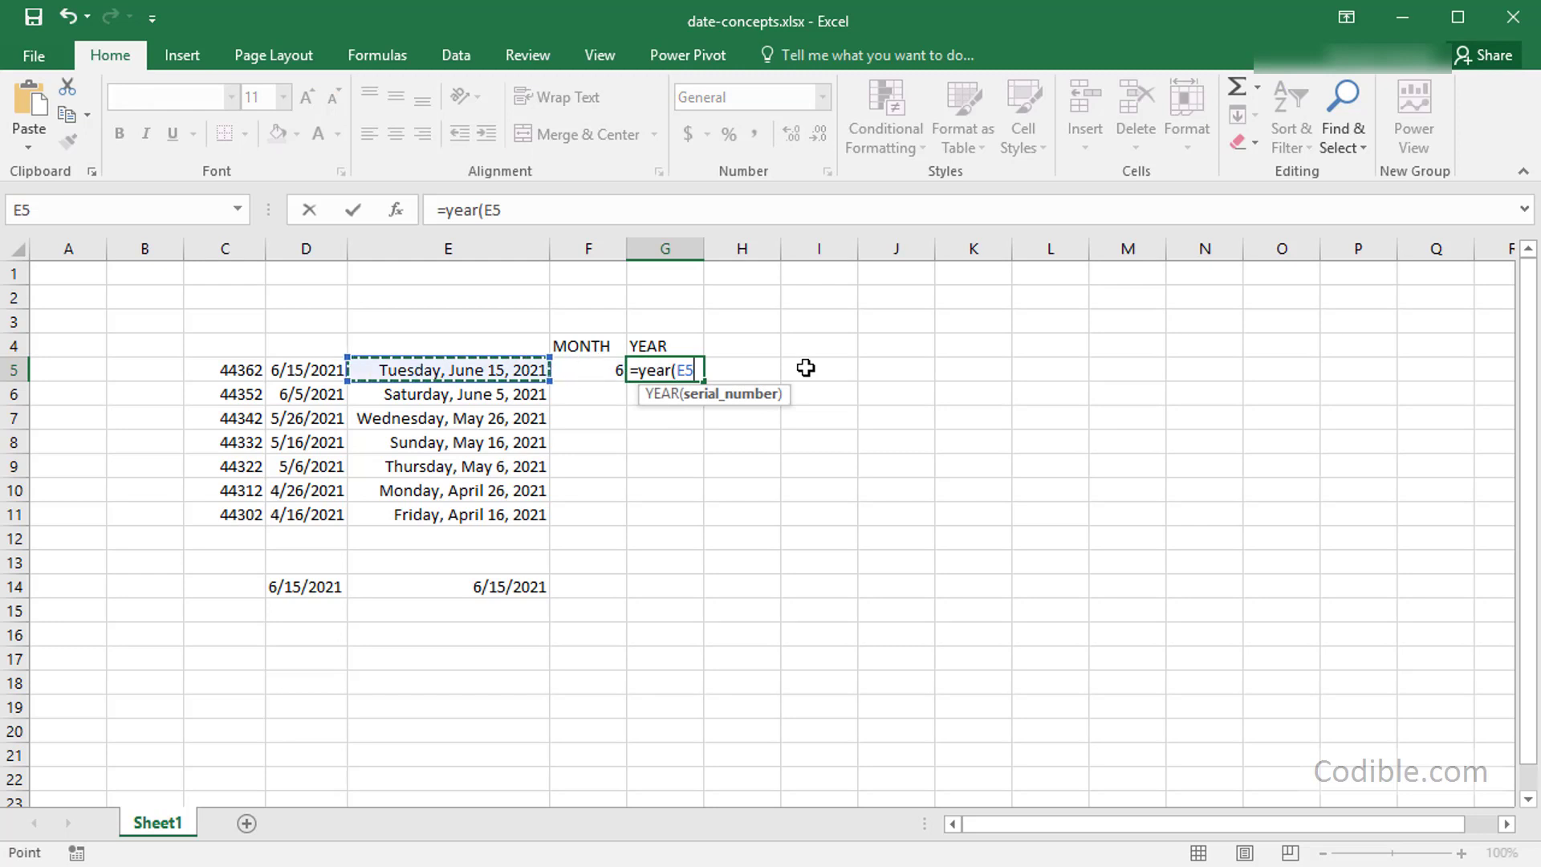
{"action": "type", "text": ")"}
{"action": "key", "text": "Return"}
{"action": "key", "text": "Right"}
Head H4 DAY and enter =DAY(E5) in H5, returning 15
{"action": "key", "text": "Up"}
{"action": "key", "text": "Up"}
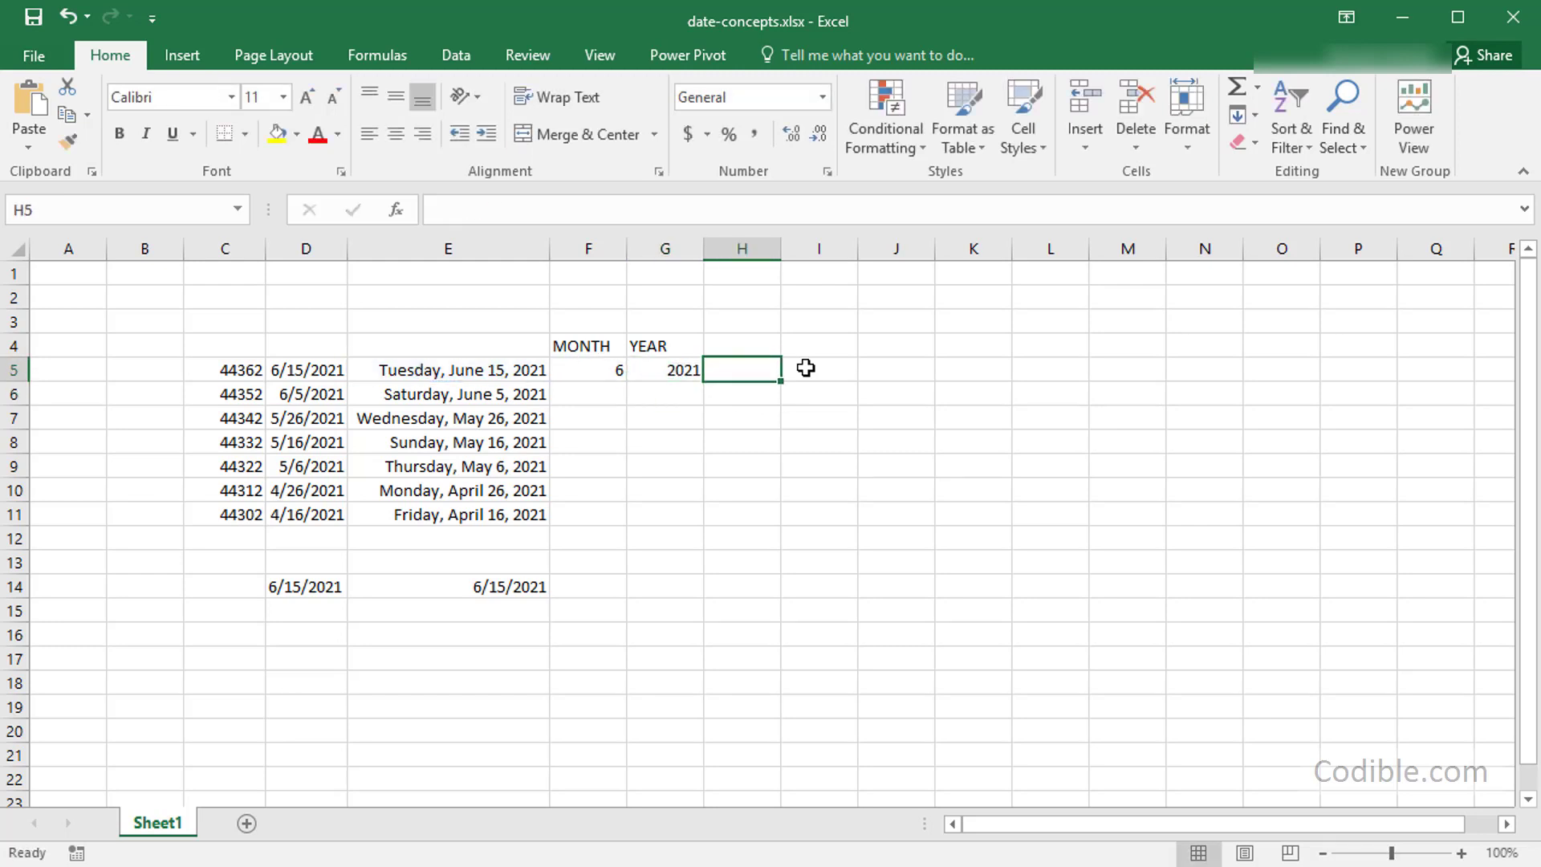
{"action": "type", "text": "DAY"}
{"action": "key", "text": "Return"}
{"action": "type", "text": "=day("}
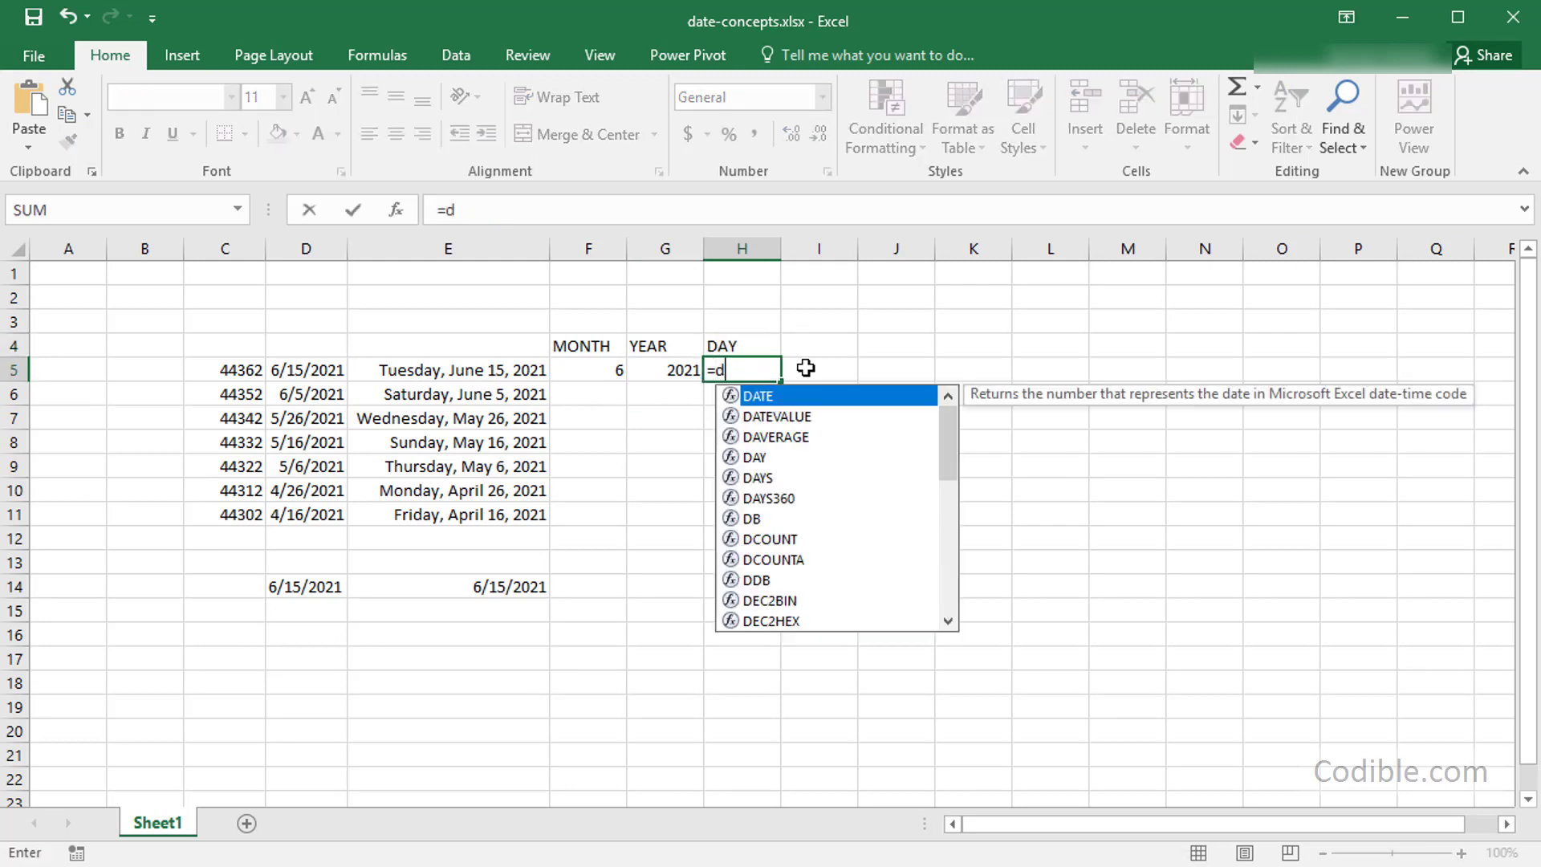
{"action": "key", "text": "Left"}
{"action": "key", "text": "Left"}
{"action": "key", "text": "Left"}
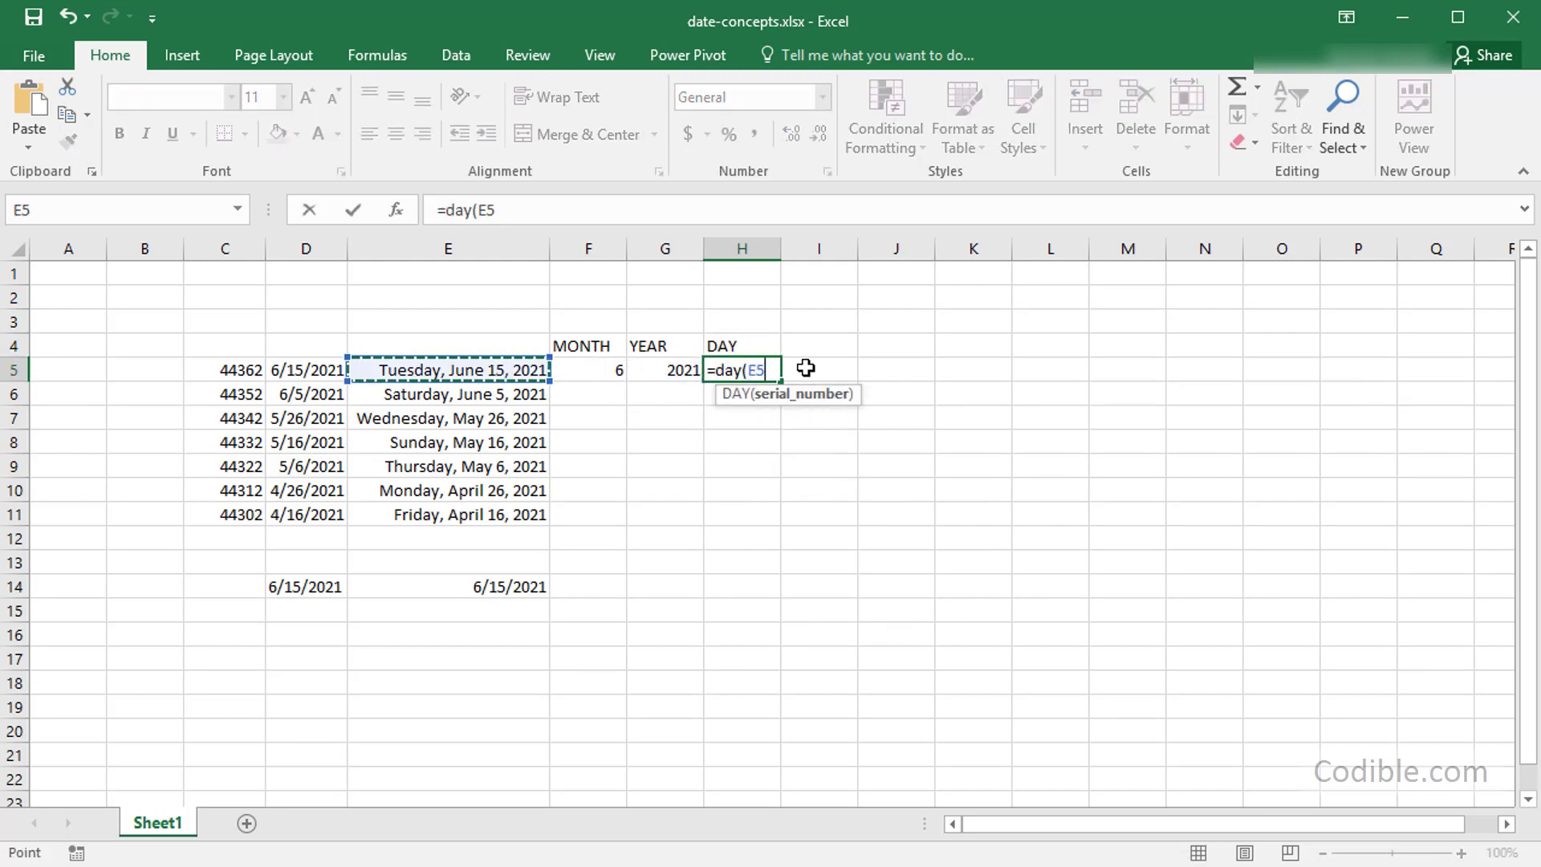
{"action": "type", "text": ")"}
{"action": "key", "text": "Return"}
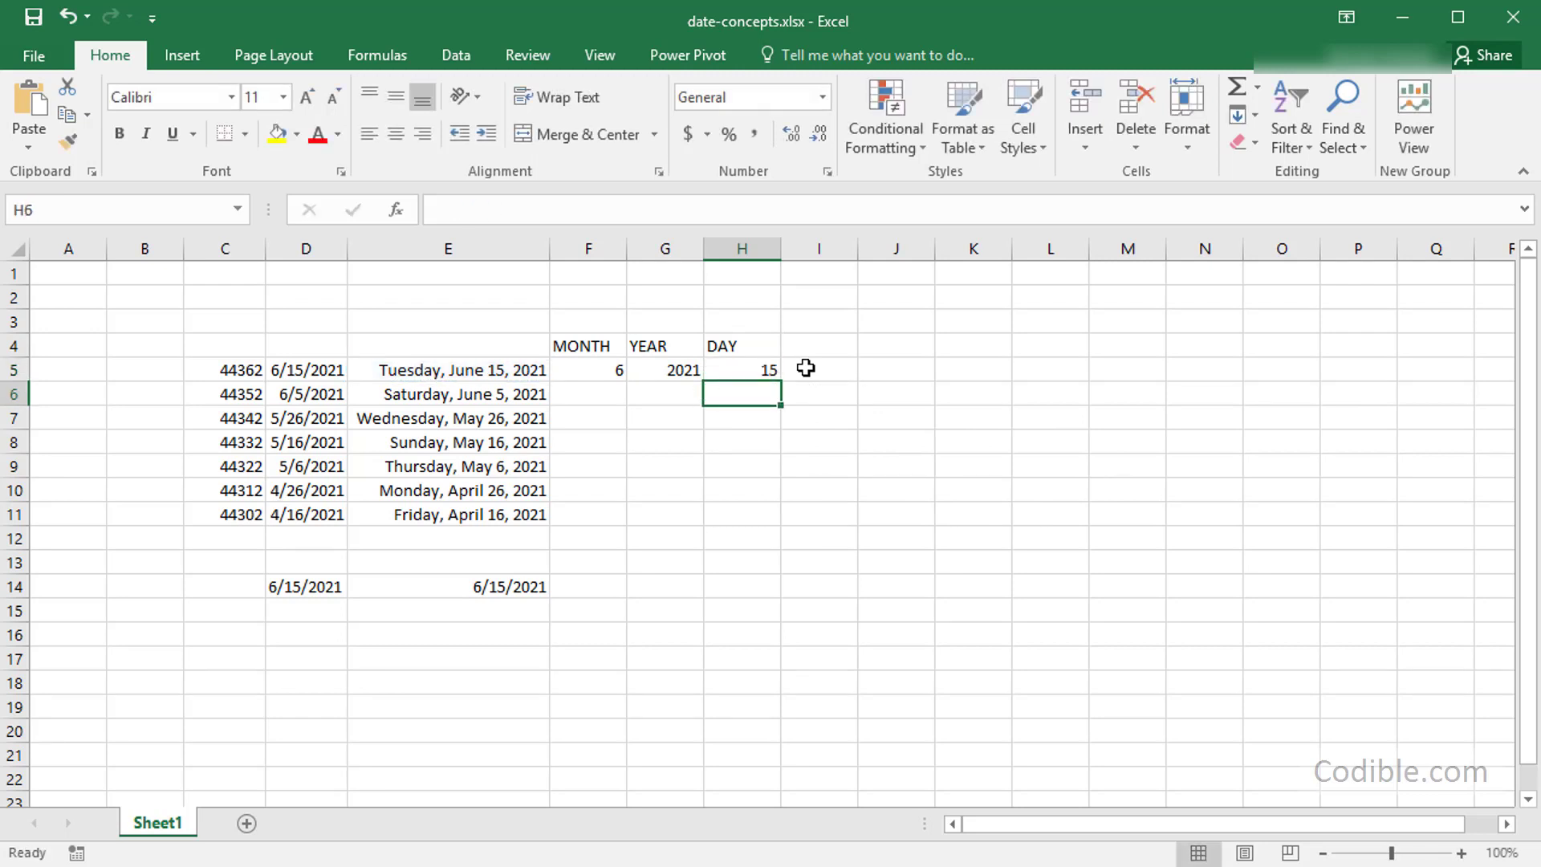
{"action": "key", "text": "Up"}
{"action": "key", "text": "Right"}
{"action": "key", "text": "Up"}
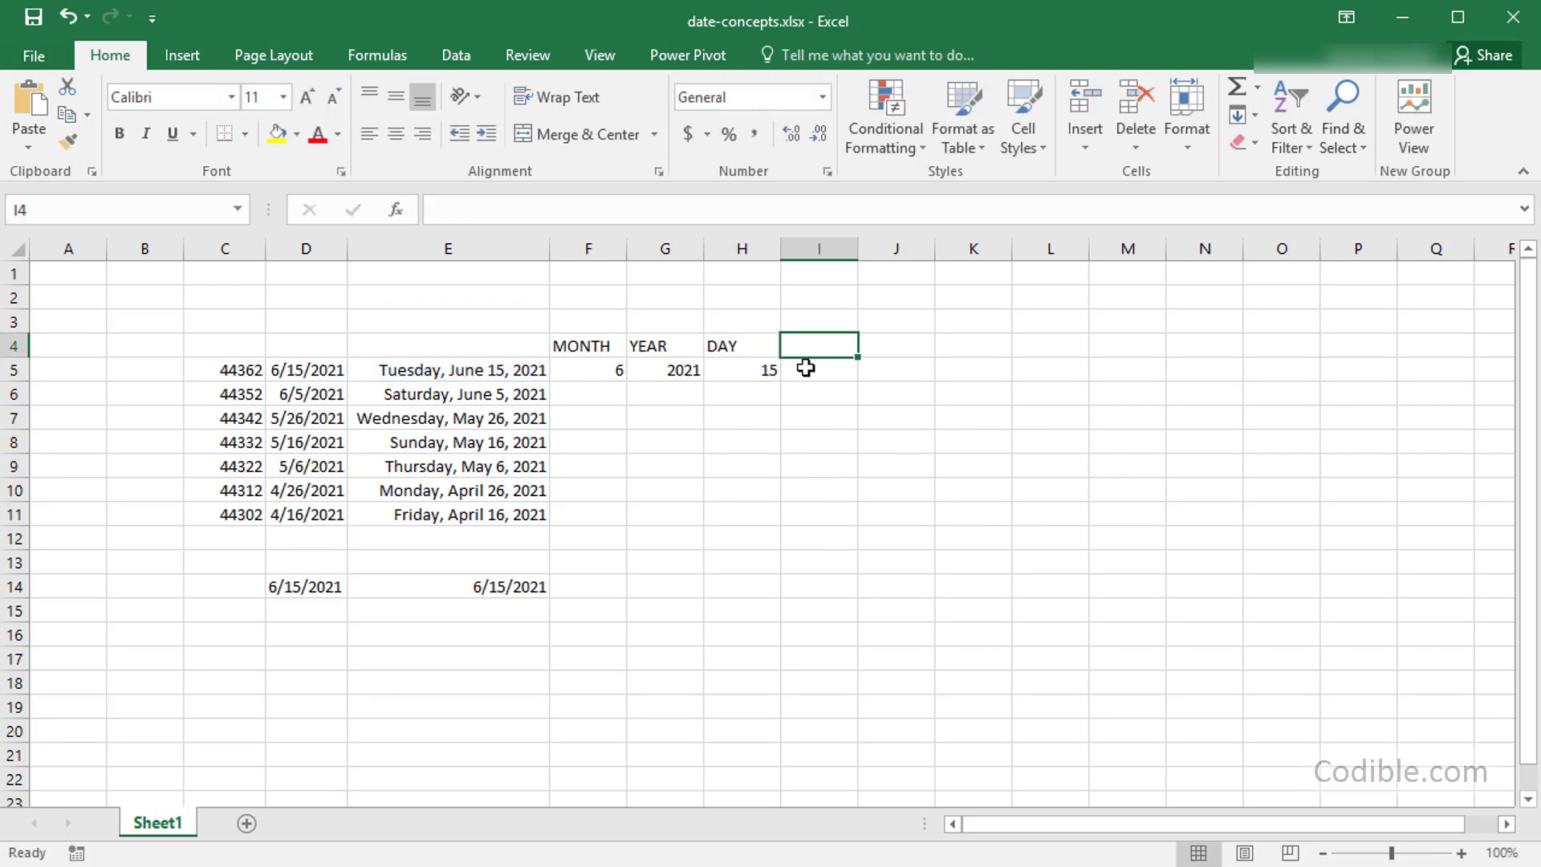
Head I4 WEEKDAY and enter =WEEKDAY(E5) in I5, returning 3
{"action": "type", "text": "WEEKDAY"}
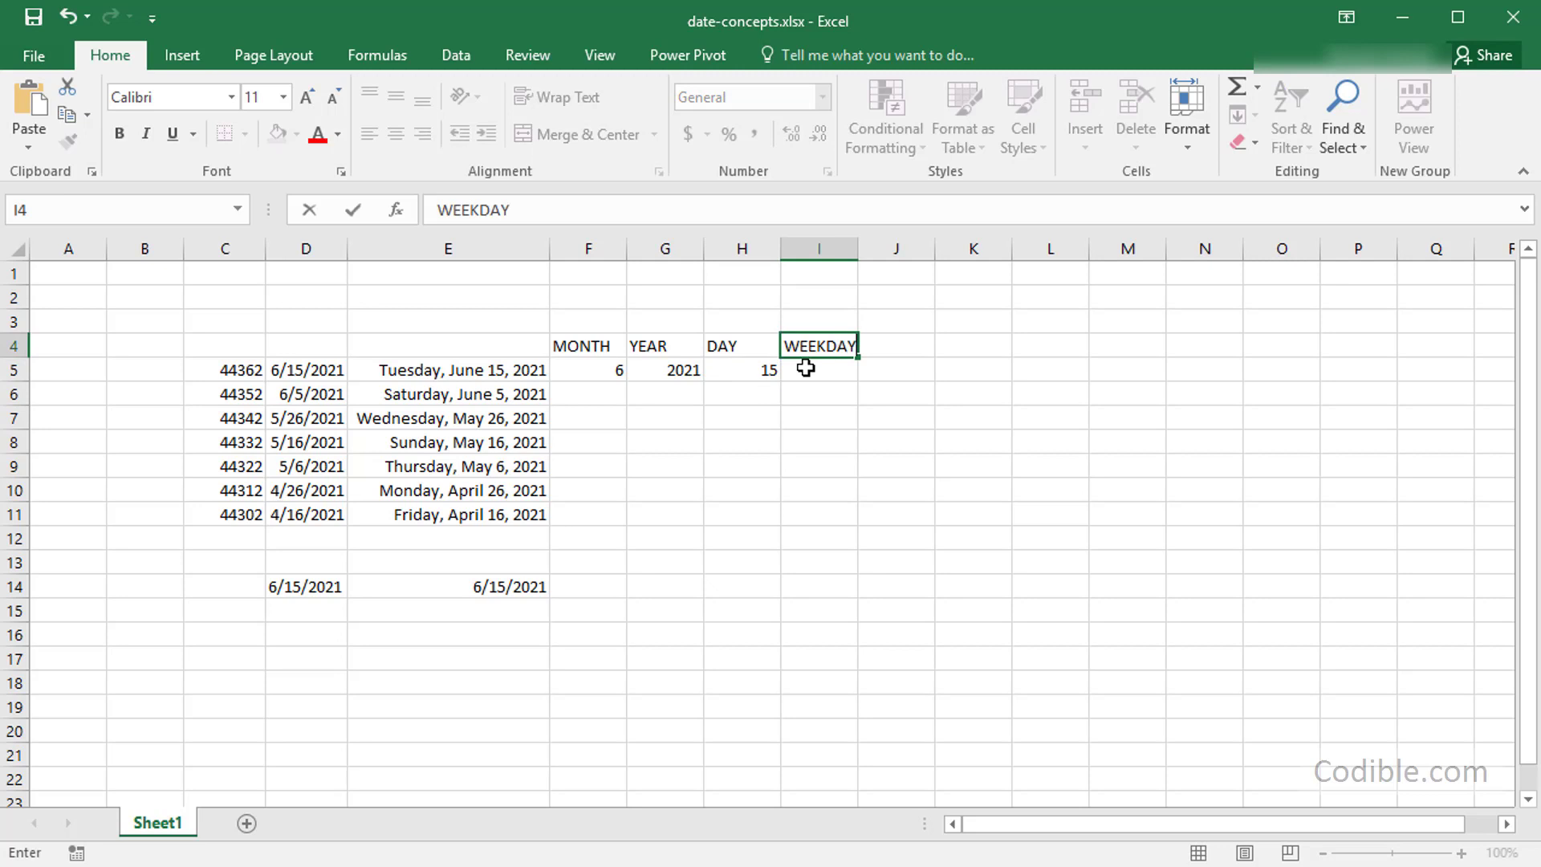
{"action": "key", "text": "Return"}
{"action": "type", "text": "=we"}
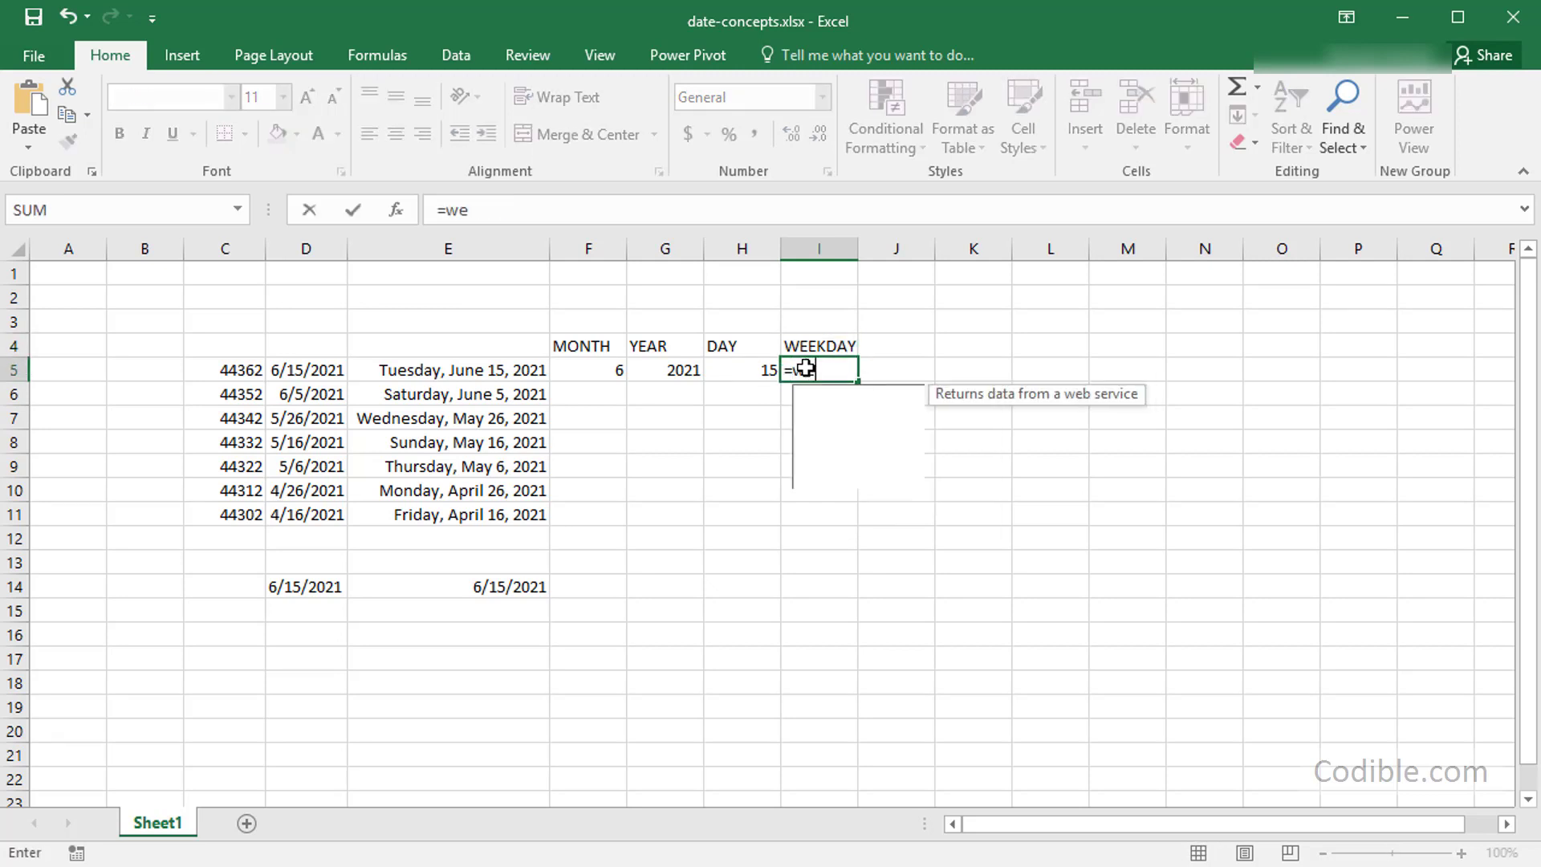
{"action": "type", "text": "ekday("}
{"action": "key", "text": "Left"}
{"action": "key", "text": "Left"}
{"action": "key", "text": "Left"}
{"action": "key", "text": "Left"}
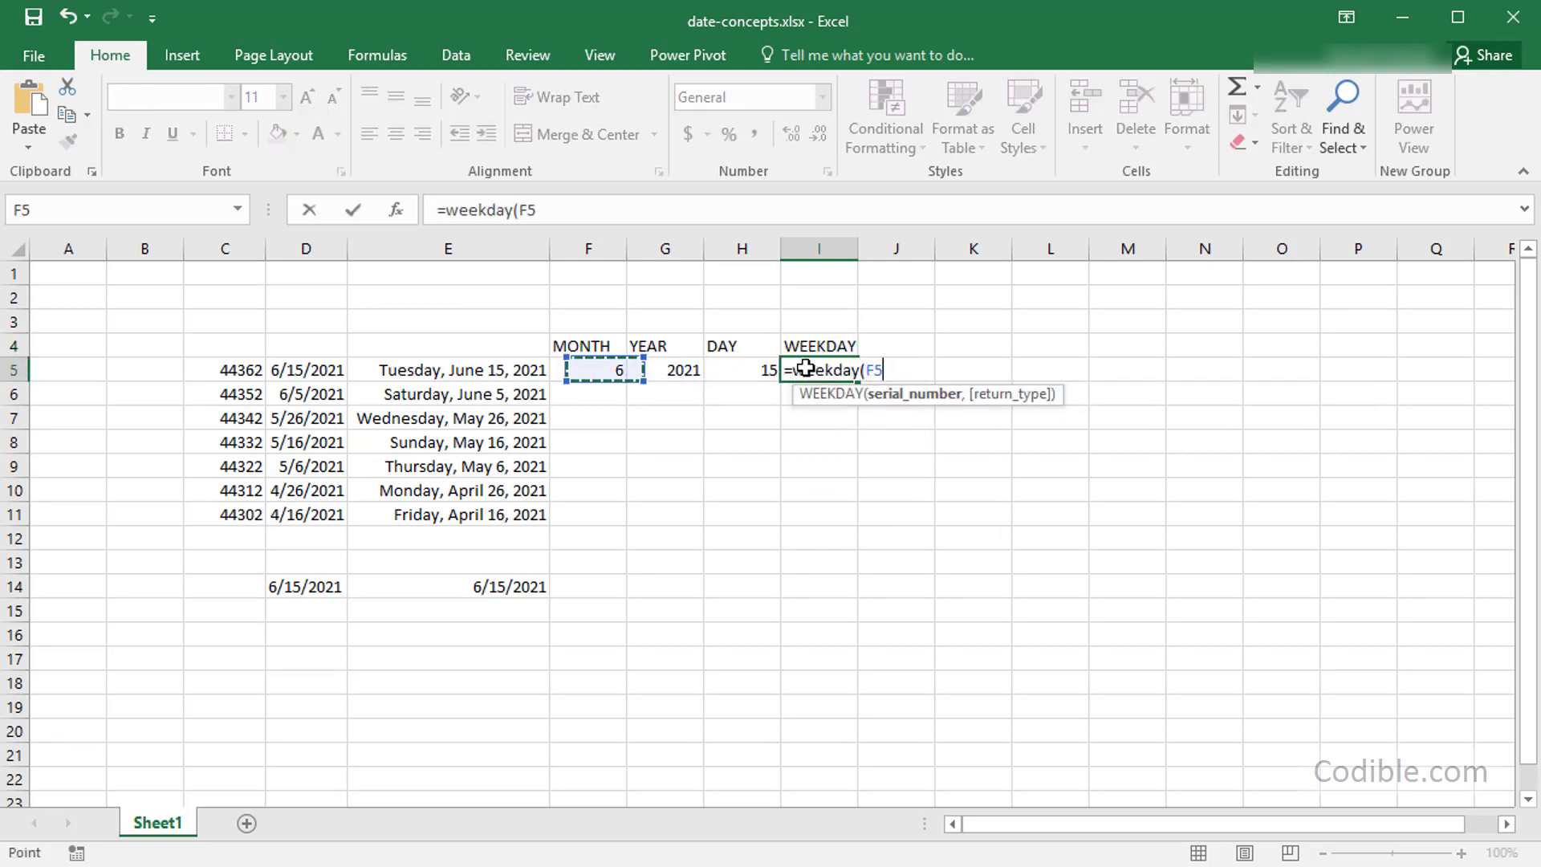
{"action": "type", "text": ")"}
{"action": "key", "text": "Return"}
{"action": "left_click", "coordinate": [806, 368]}
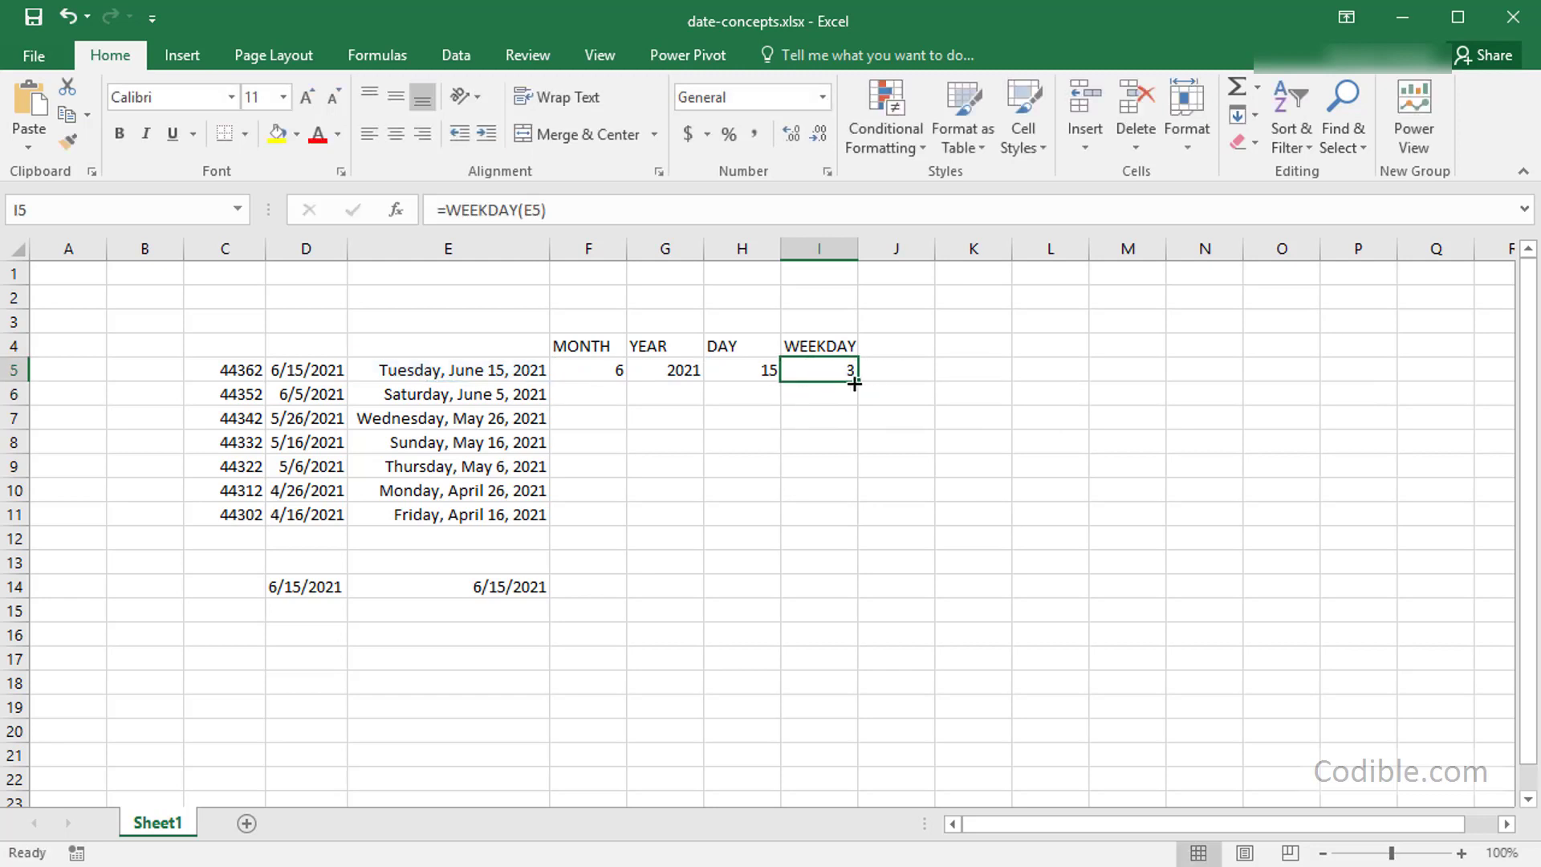
{"action": "left_click", "coordinate": [619, 371]}
Fill the F5:I5 formulas down to row 11 and spot-check results, e.g. WEEKDAY 1 for Sunday in row 8
{"action": "left_click_drag", "start_coordinate": [703, 373], "coordinate": [811, 375]}
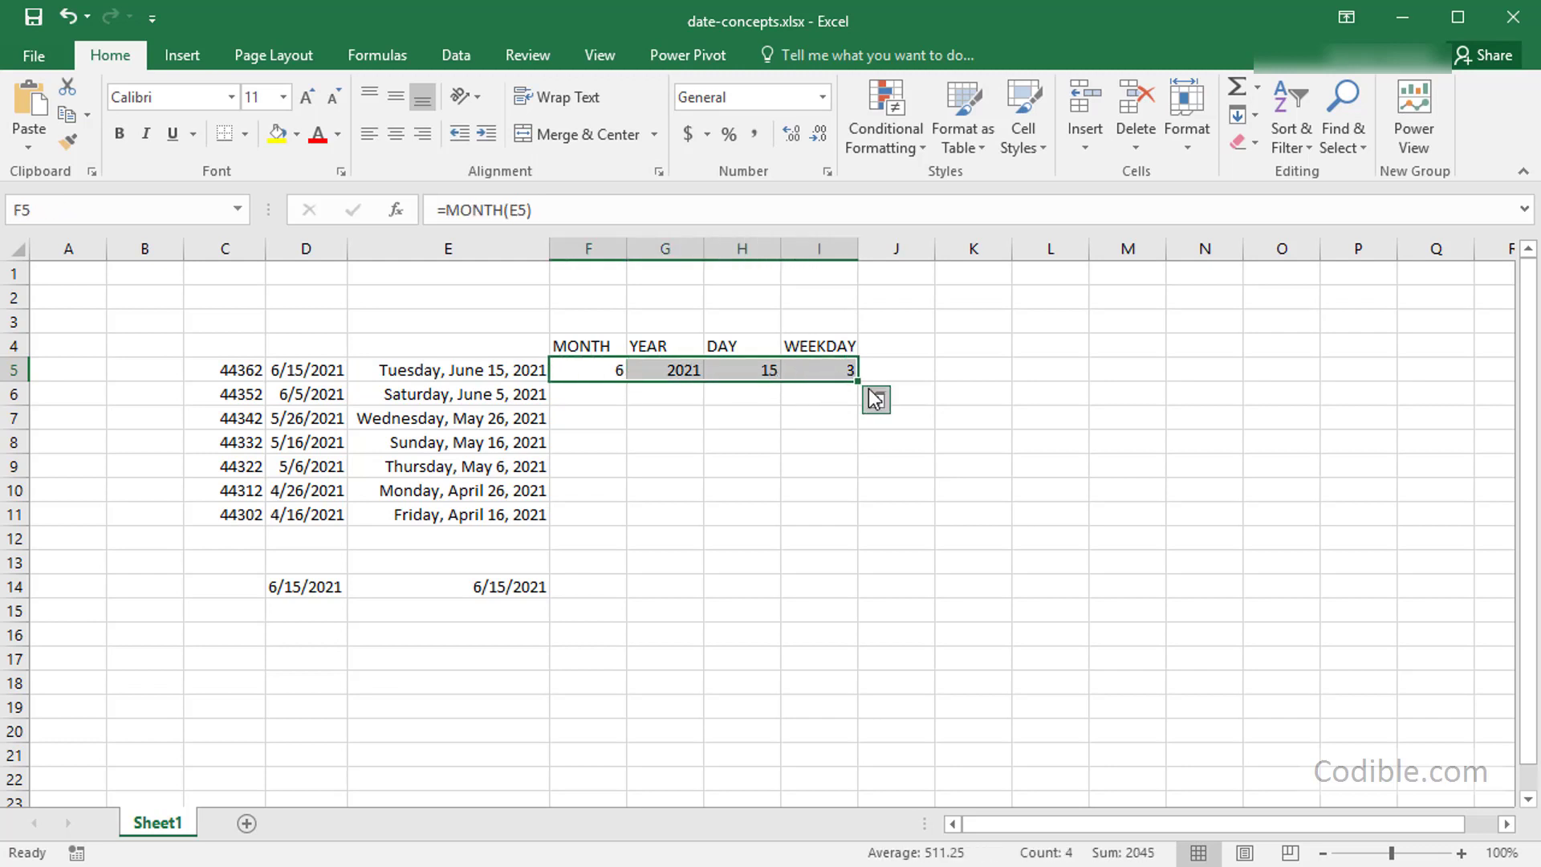
{"action": "double_click", "coordinate": [856, 380]}
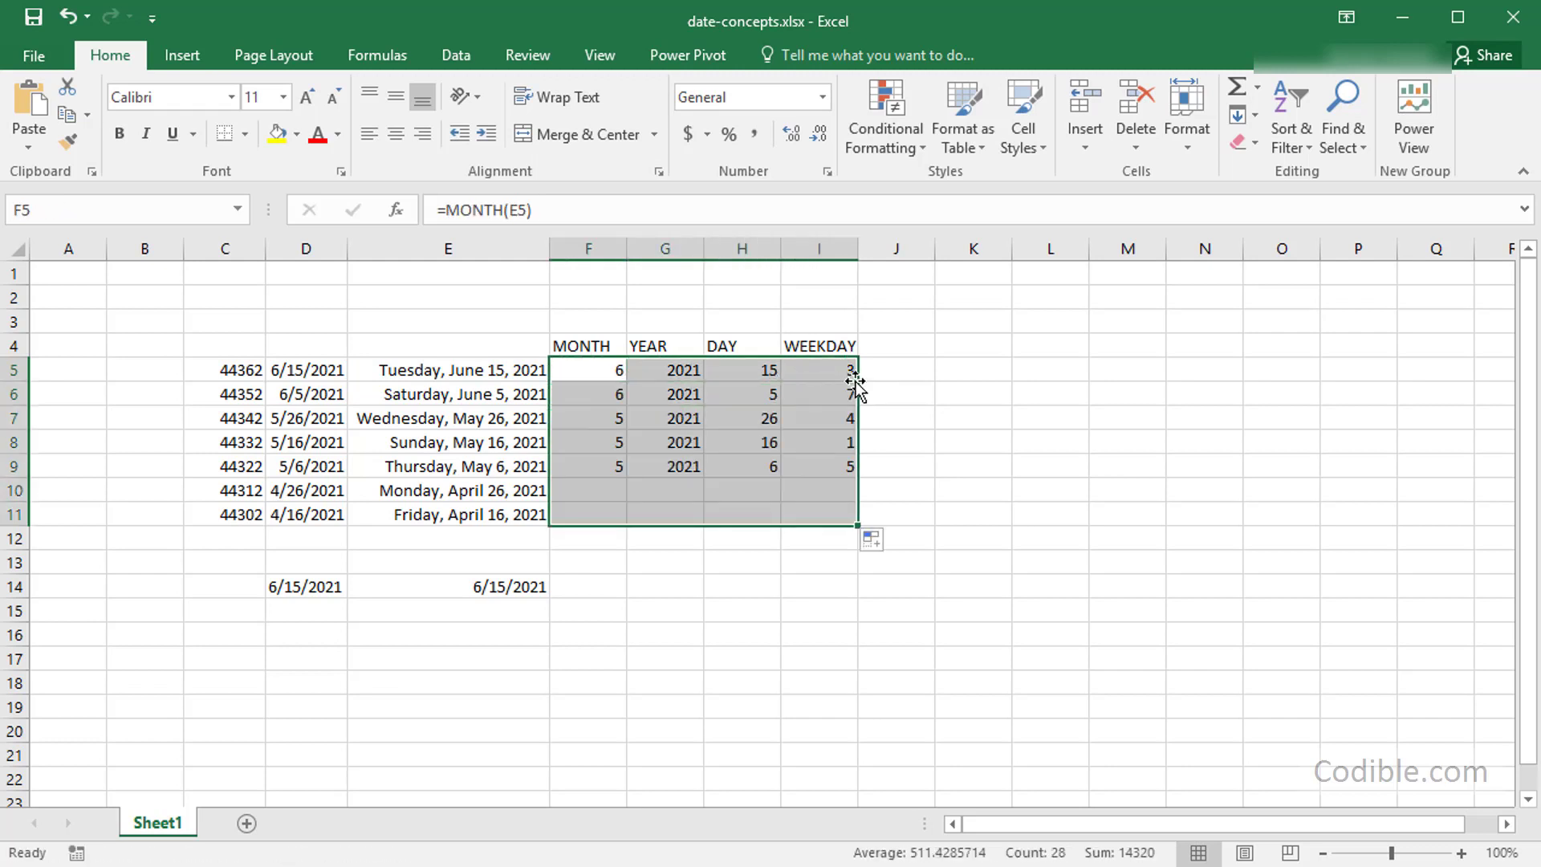
{"action": "left_click", "coordinate": [818, 511]}
{"action": "left_click", "coordinate": [469, 446]}
{"action": "left_click", "coordinate": [840, 443]}
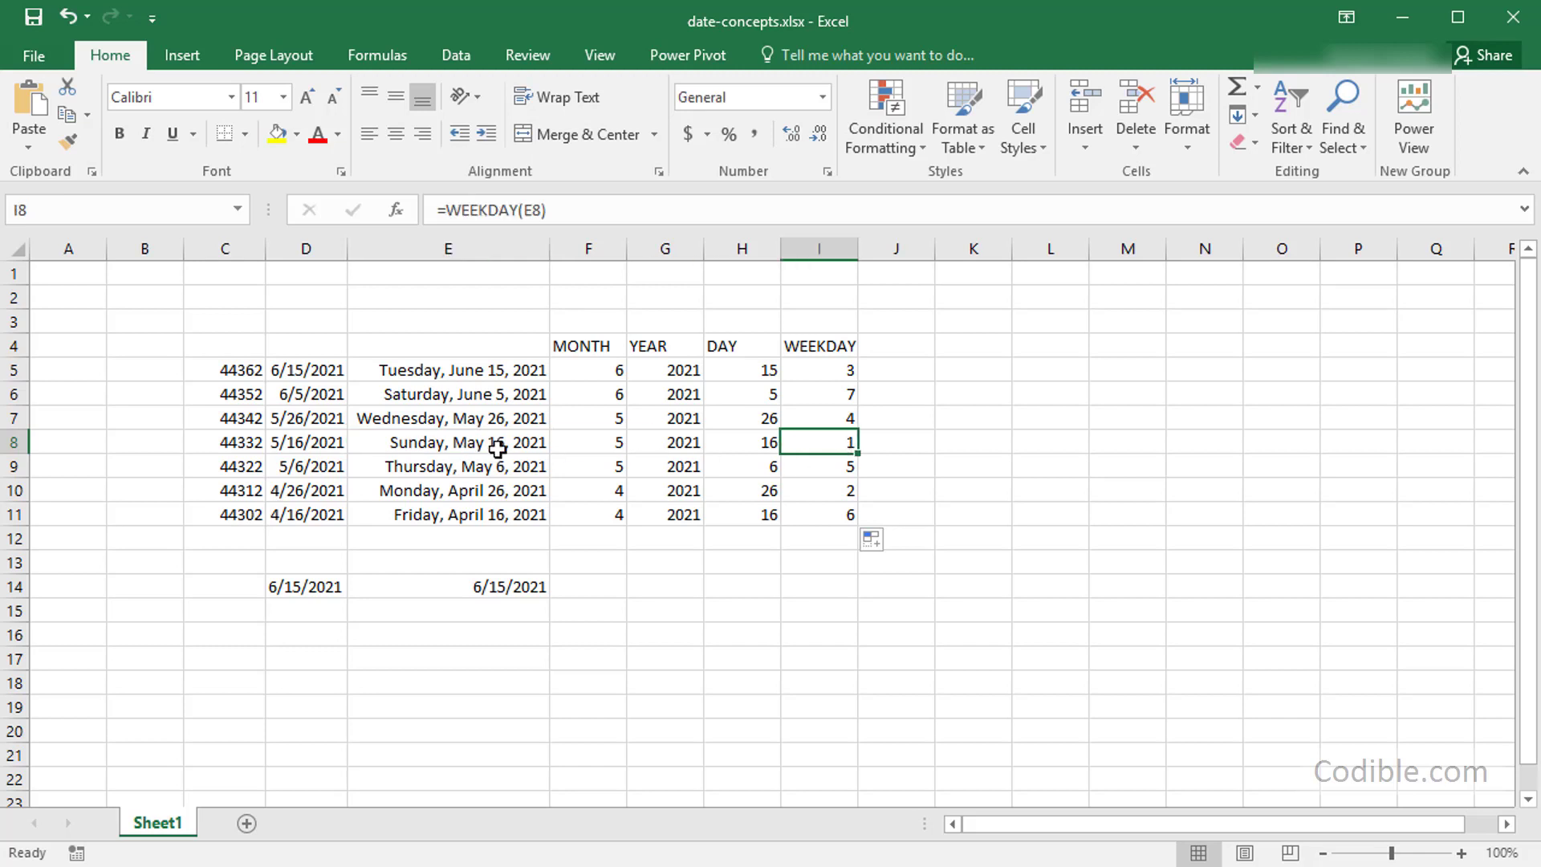
{"action": "left_click", "coordinate": [500, 496]}
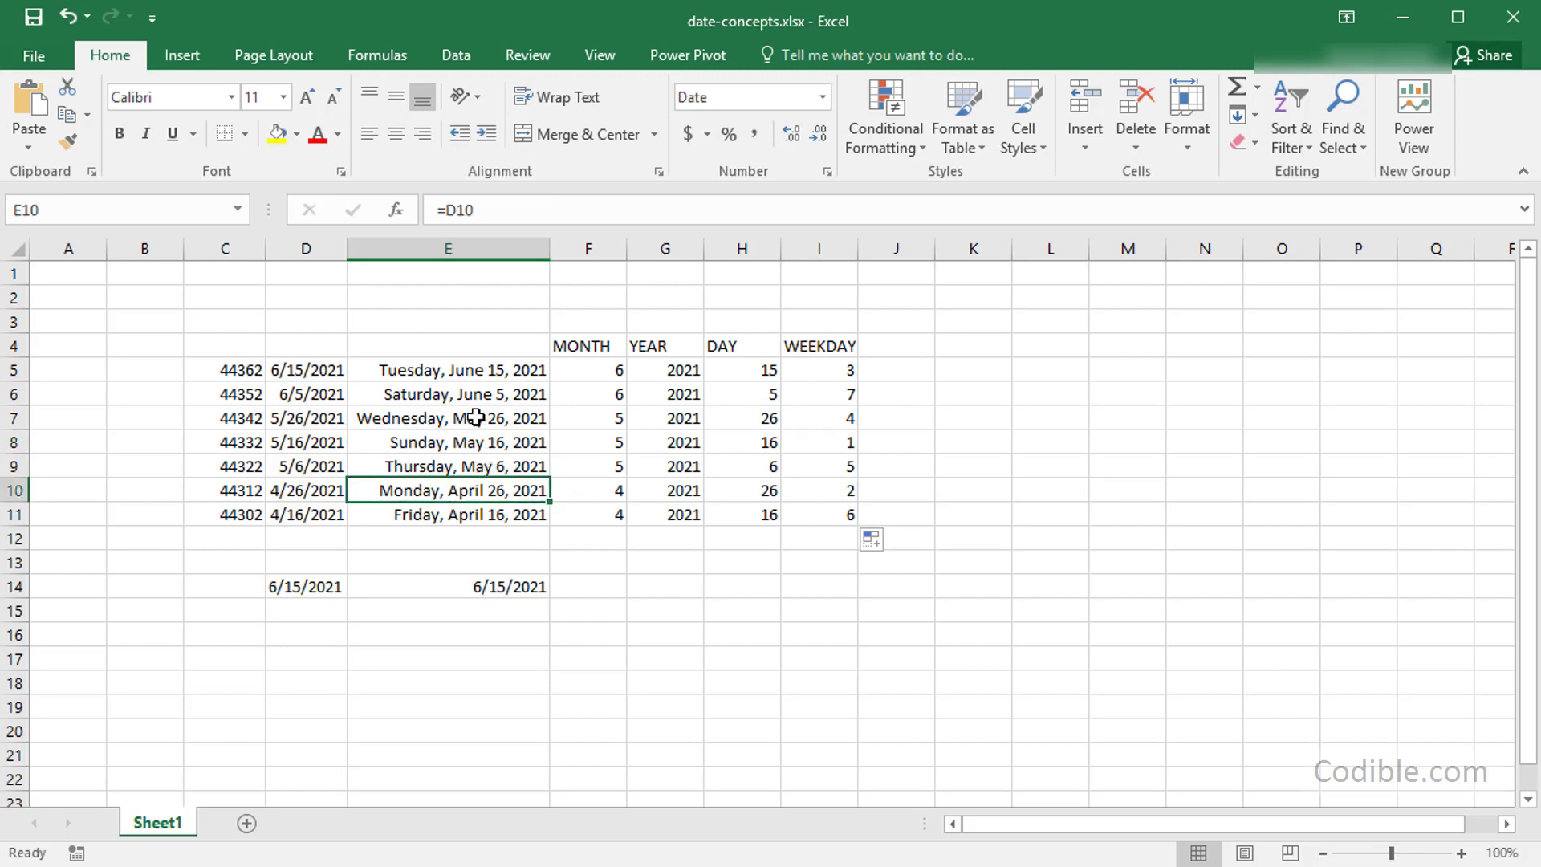
{"action": "left_click", "coordinate": [477, 375]}
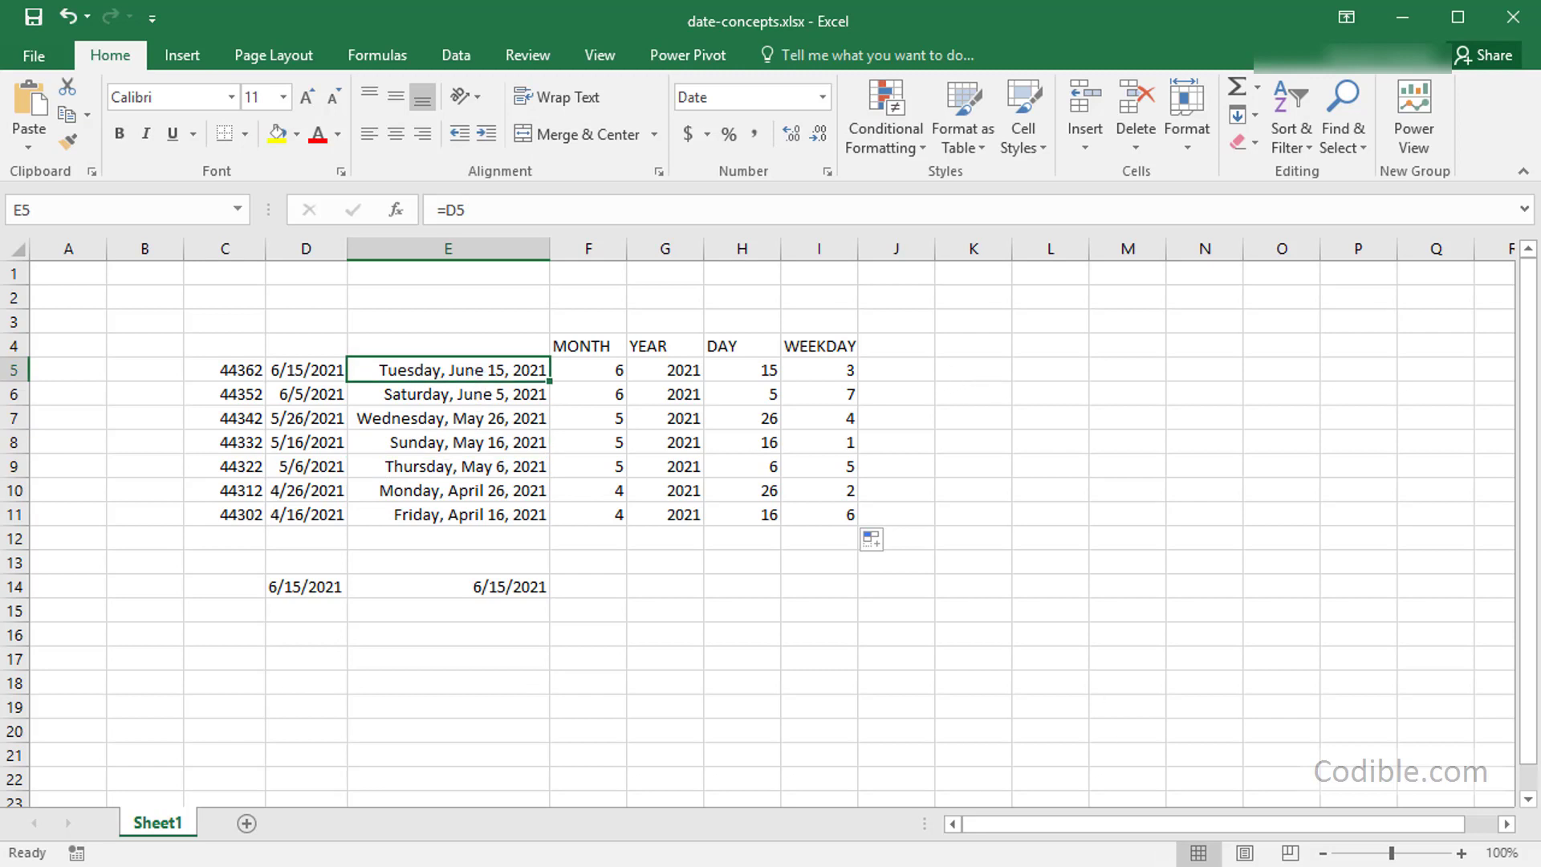
{"action": "left_click_drag", "start_coordinate": [618, 372], "coordinate": [740, 374]}
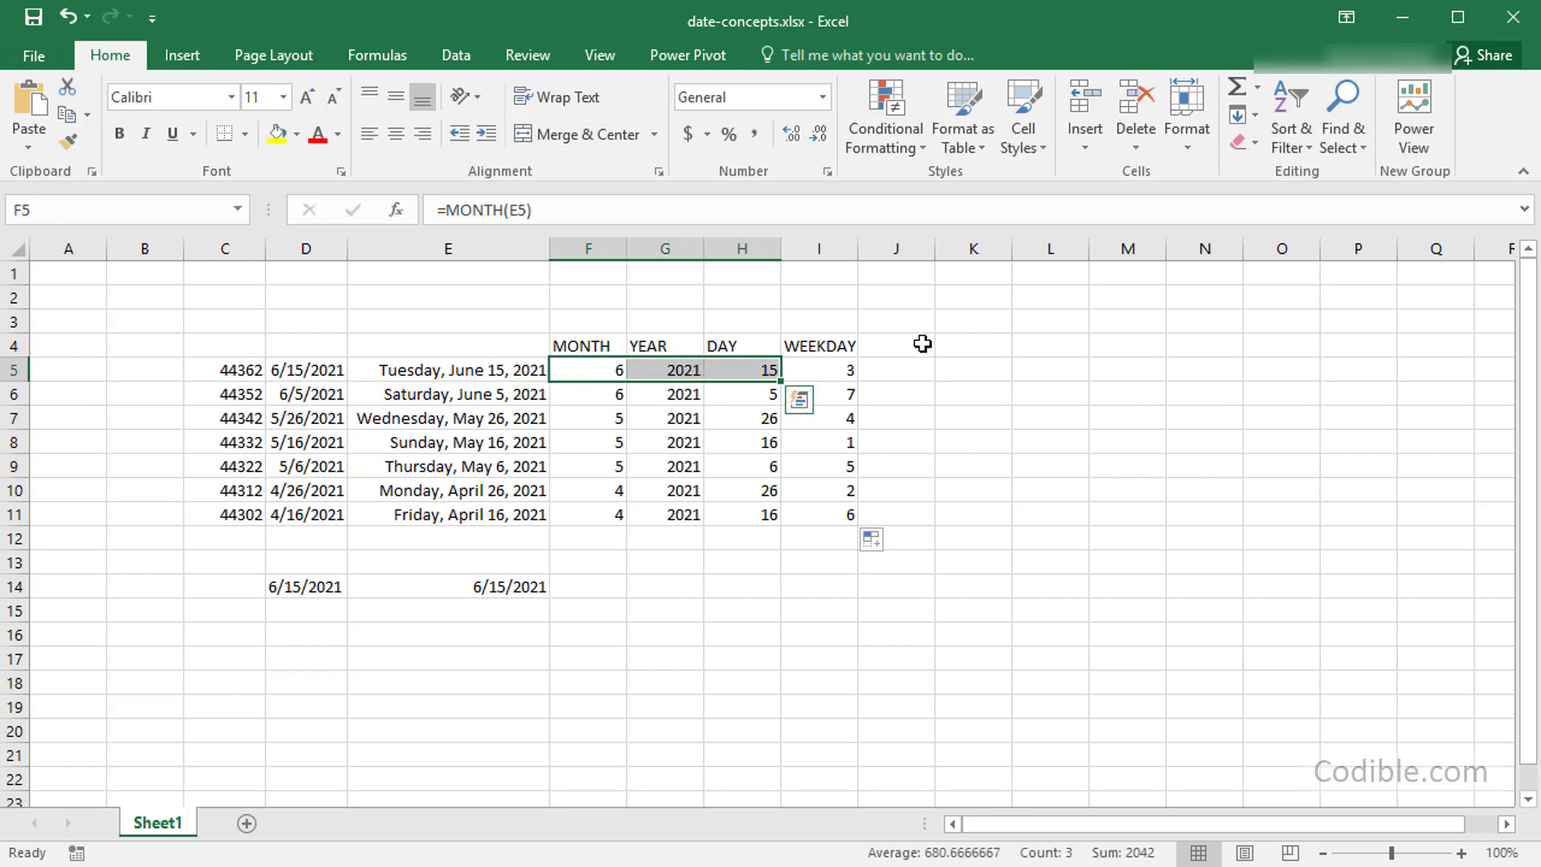
{"action": "left_click", "coordinate": [923, 344]}
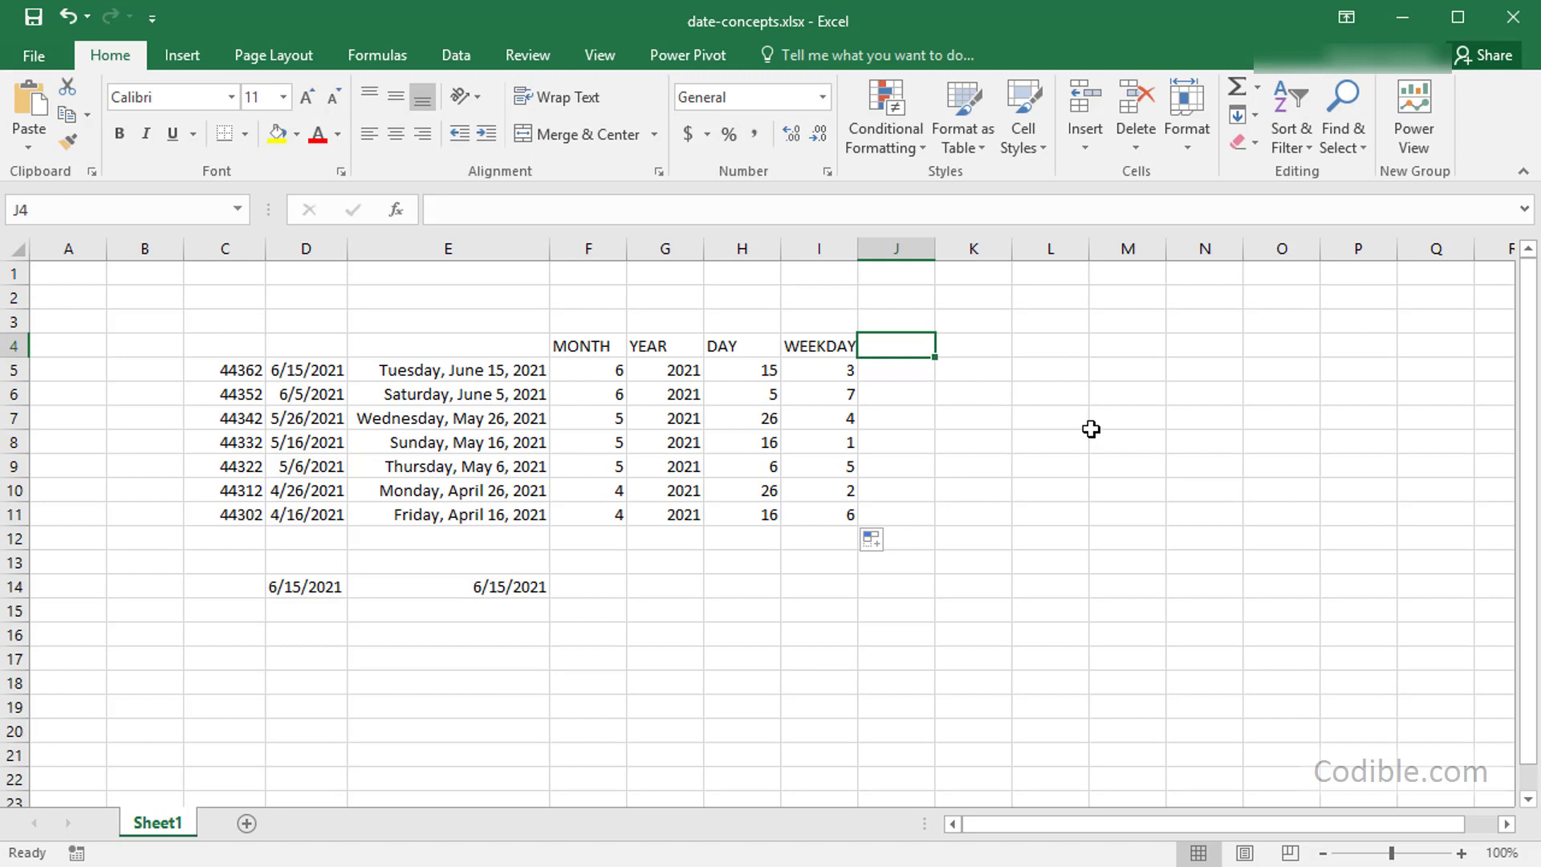
Head J4 RECOMBINE, enter =DATE(G5,F5,H5) in J5, and fill it down to J11
{"action": "type", "text": "RECO"}
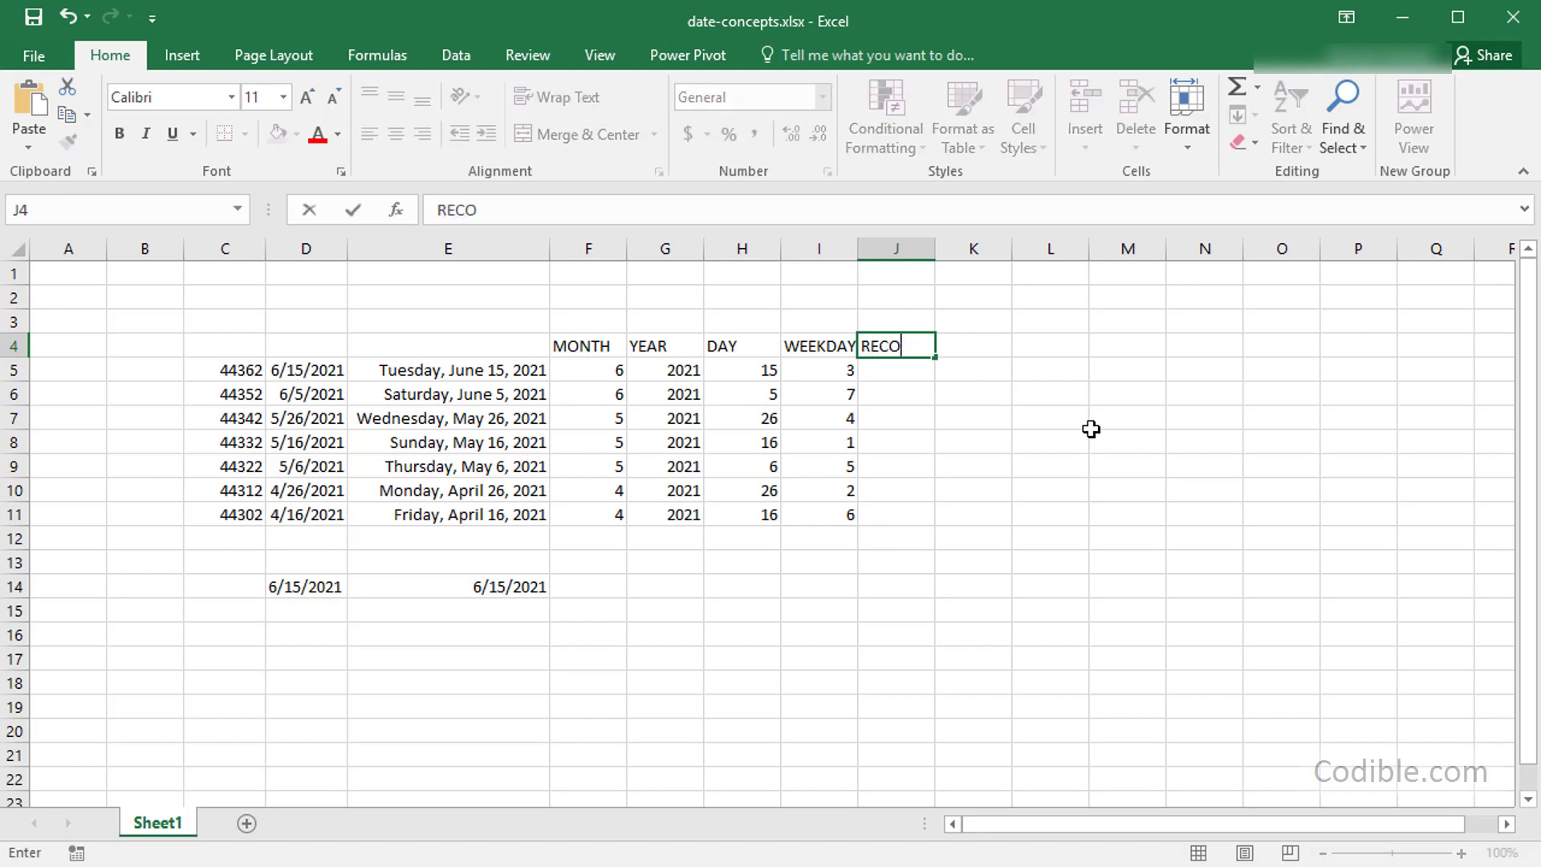
{"action": "type", "text": "MBINE"}
{"action": "key", "text": "Return"}
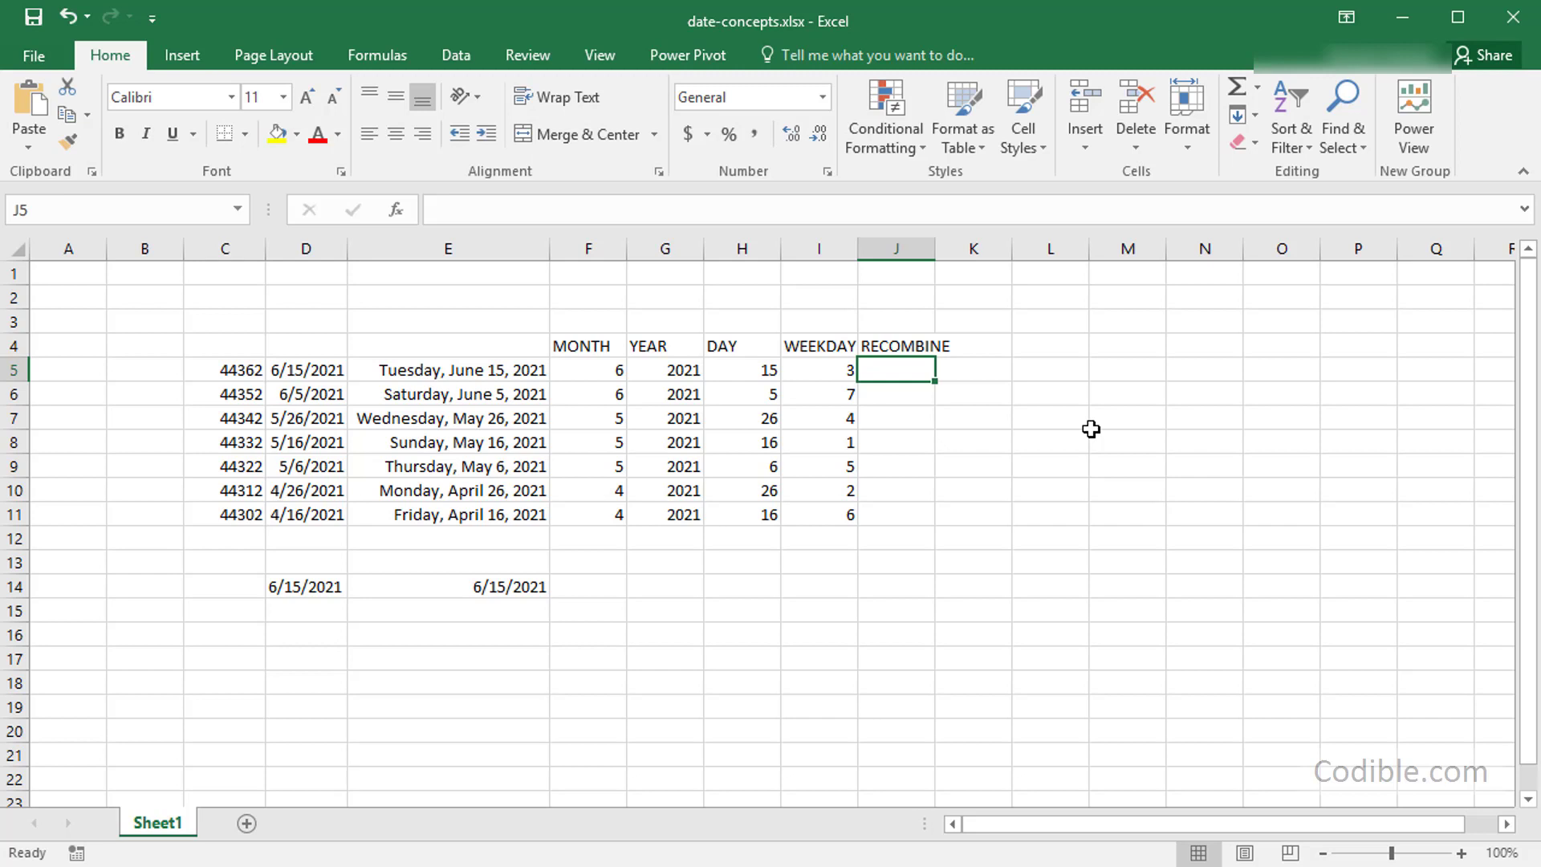
{"action": "type", "text": "="}
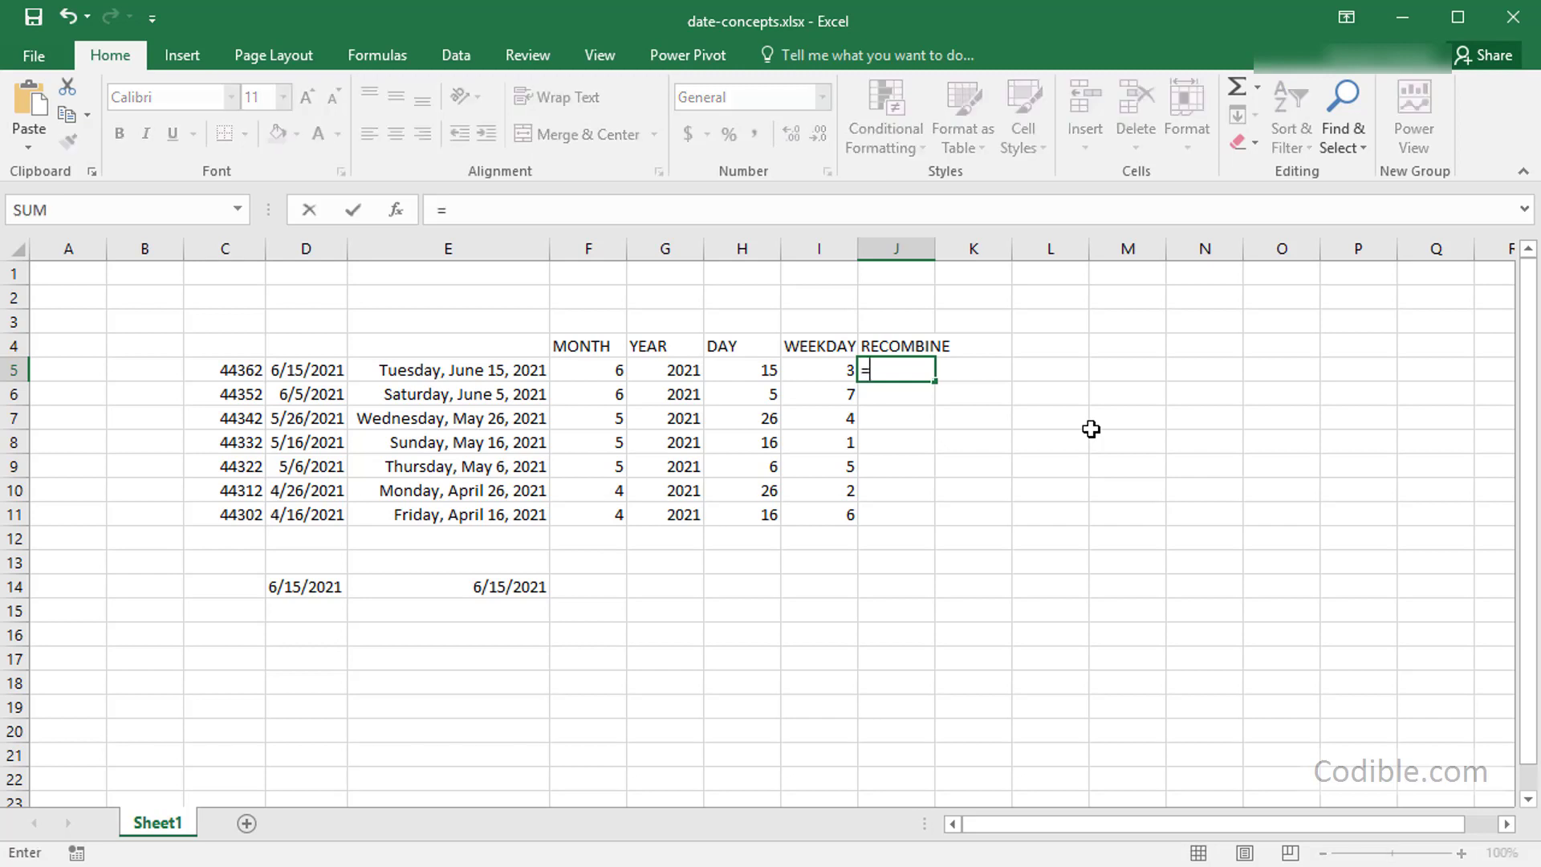
{"action": "type", "text": "date("}
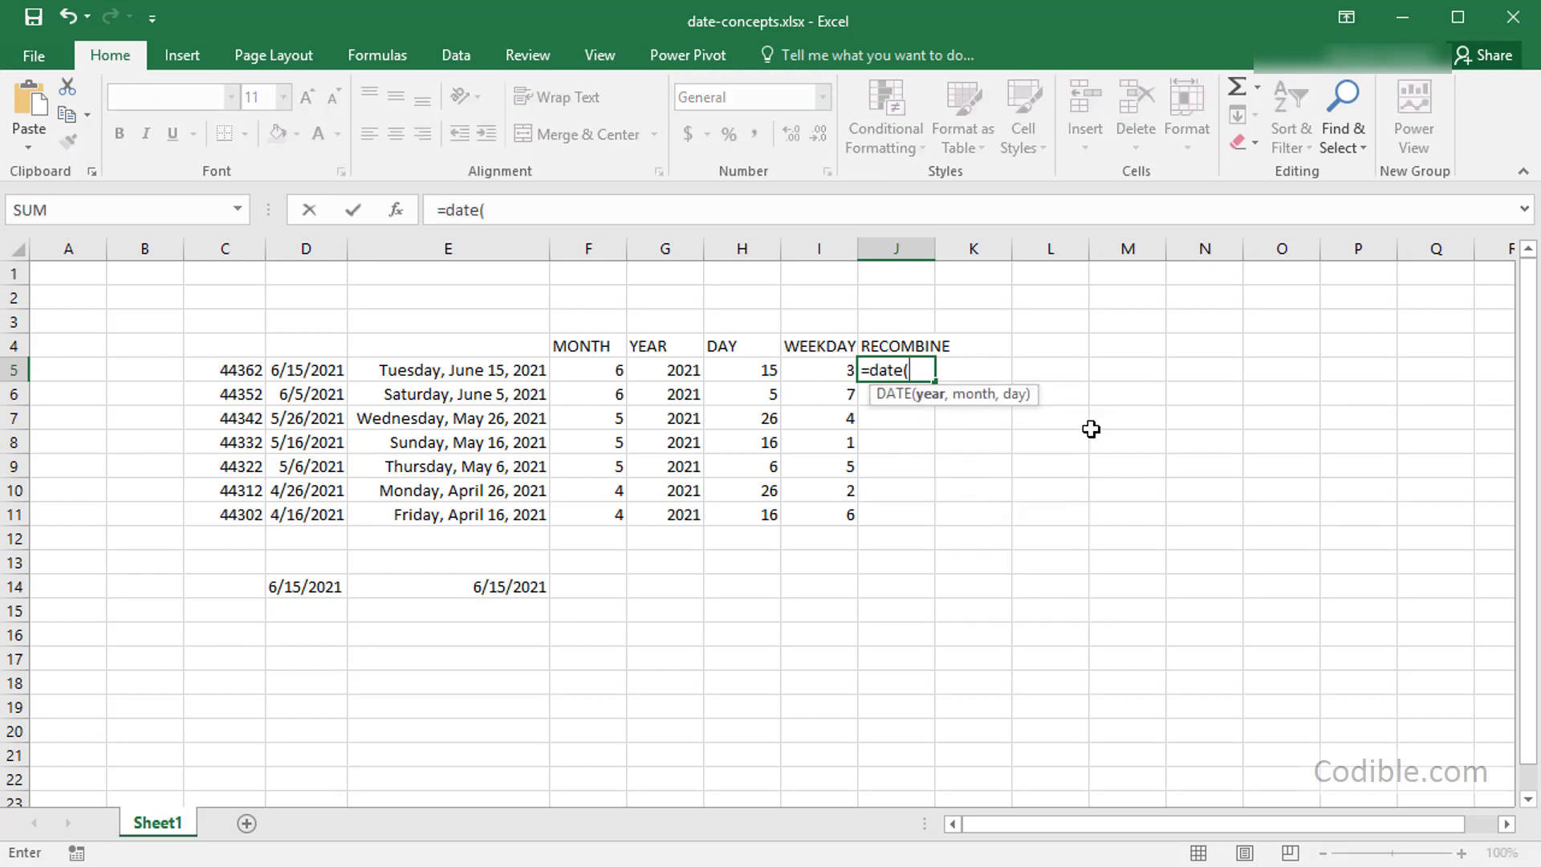
{"action": "left_click", "coordinate": [683, 373]}
{"action": "type", "text": ","}
{"action": "left_click", "coordinate": [593, 376]}
{"action": "type", "text": ","}
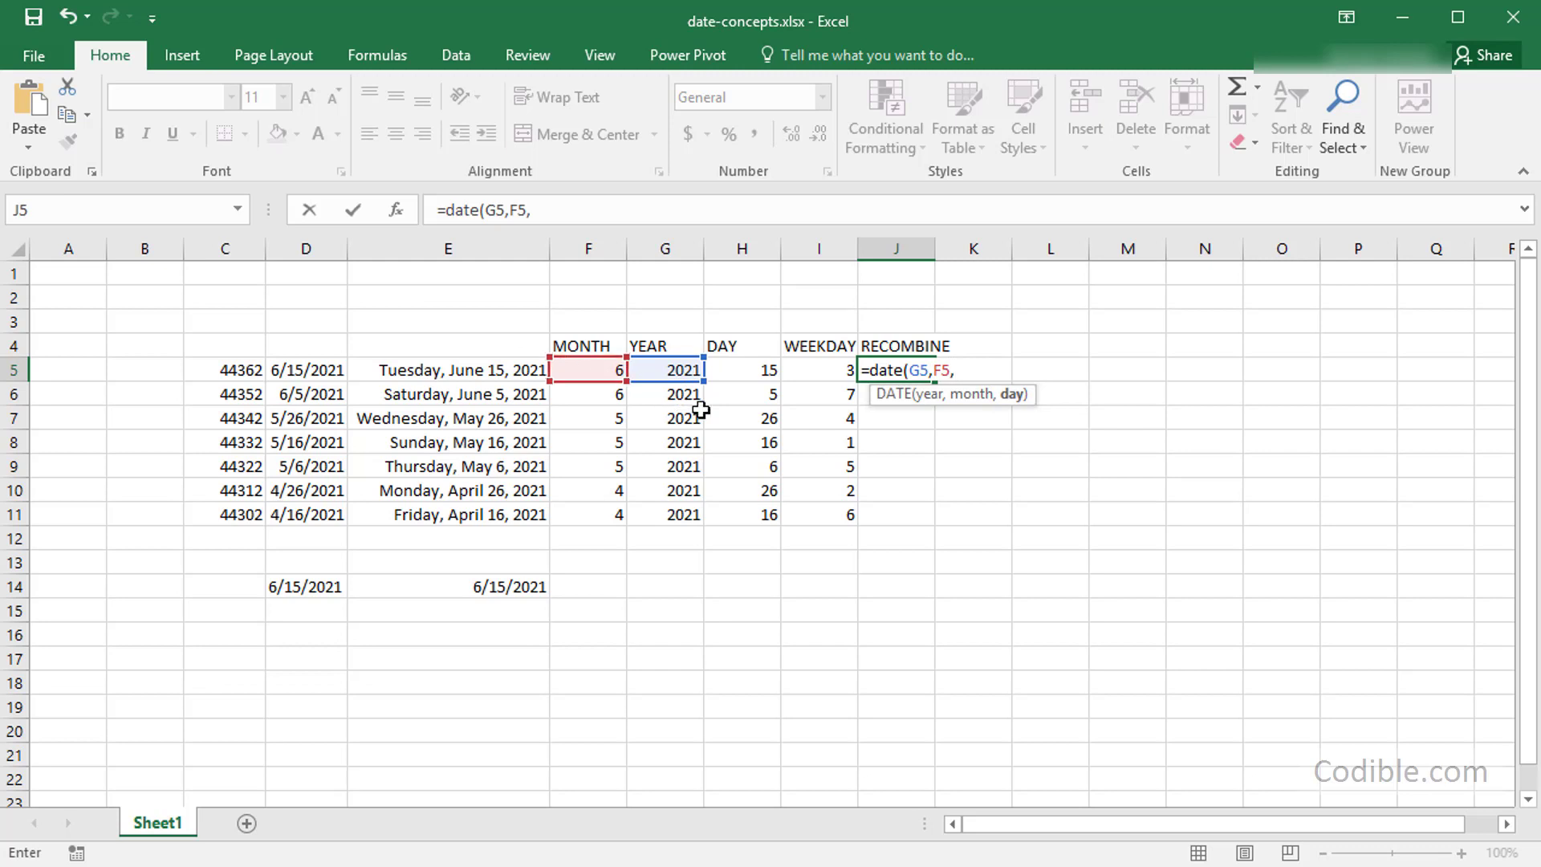
{"action": "left_click", "coordinate": [771, 368]}
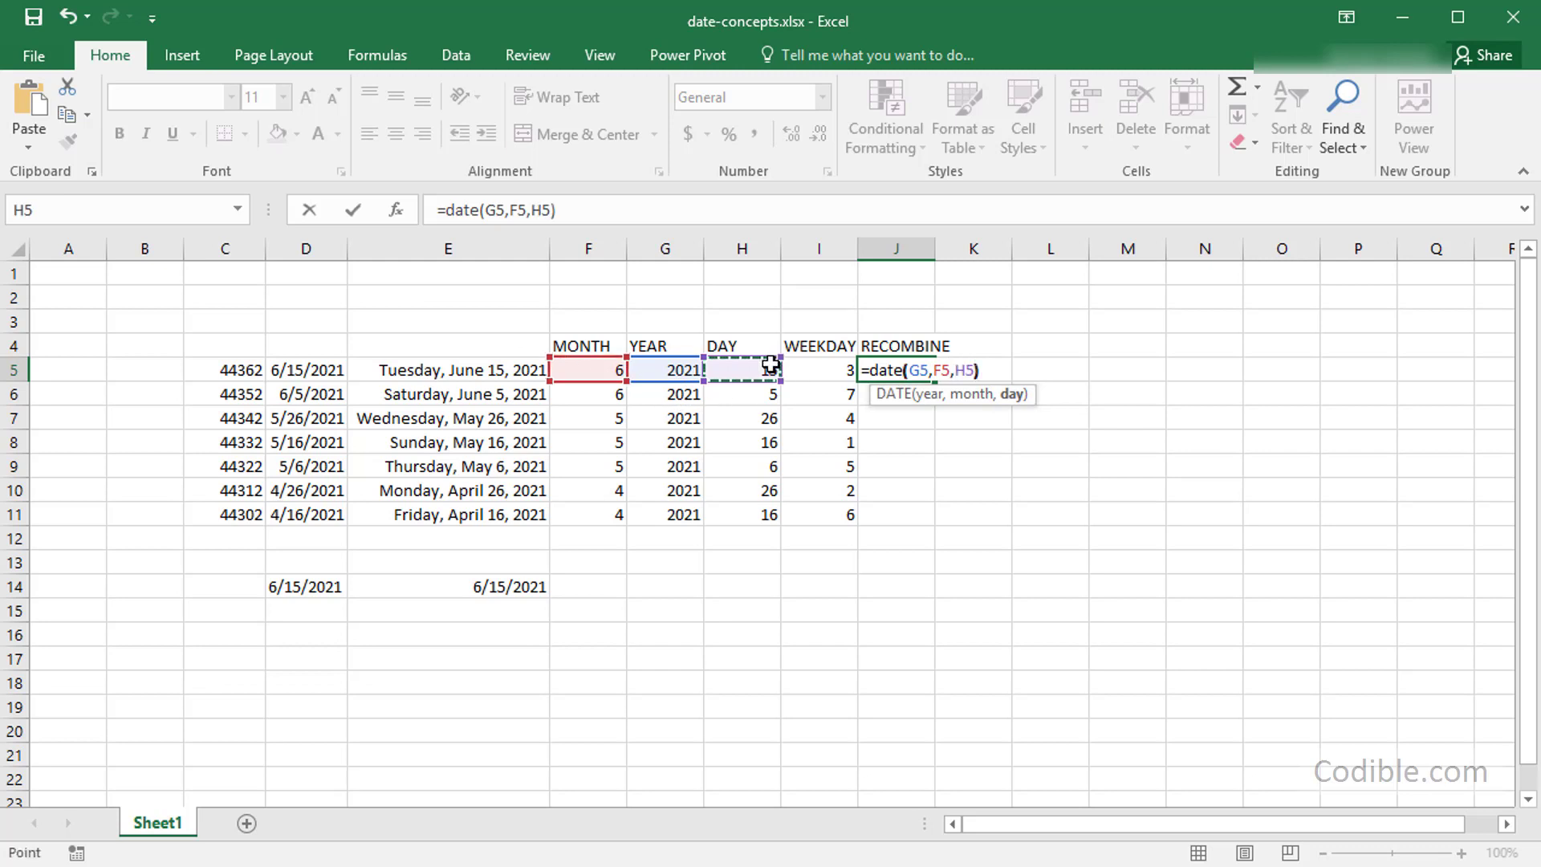
{"action": "key", "text": "Return"}
{"action": "key", "text": "Up"}
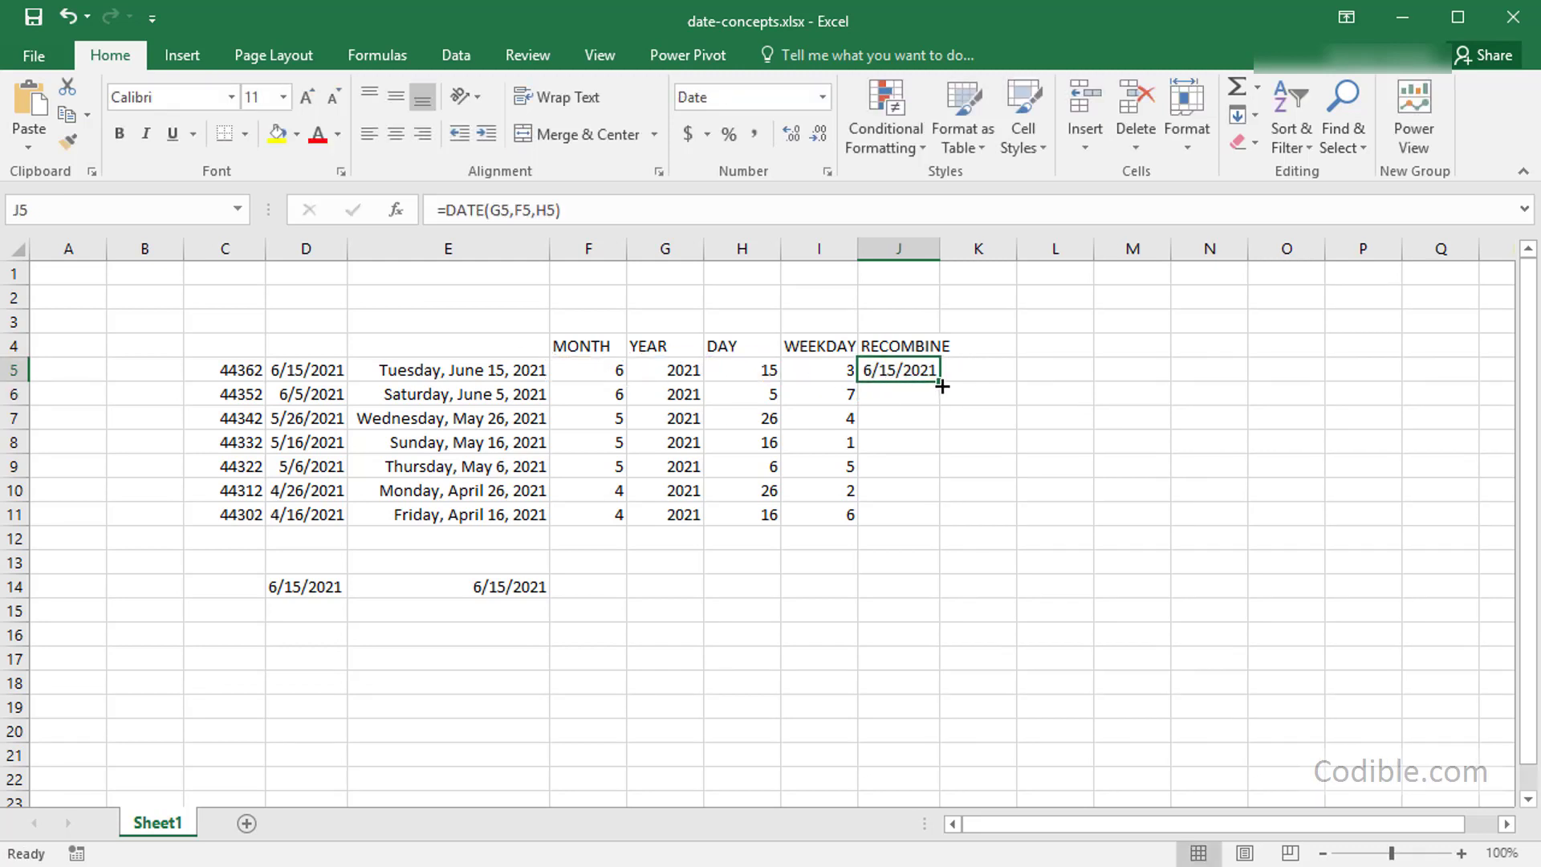
{"action": "double_click", "coordinate": [941, 385]}
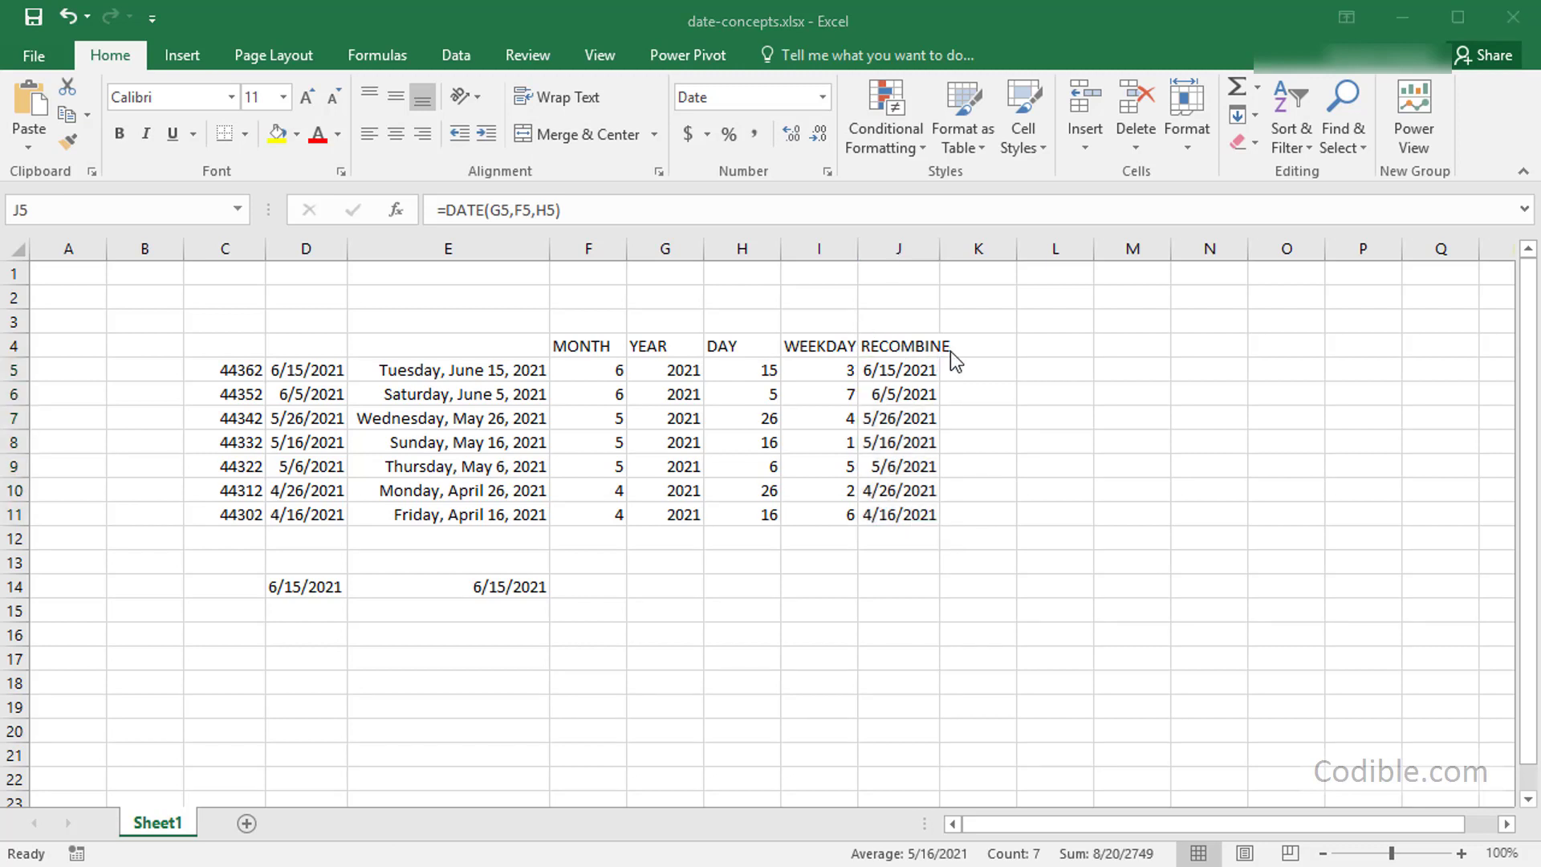
{"action": "left_click", "coordinate": [971, 348]}
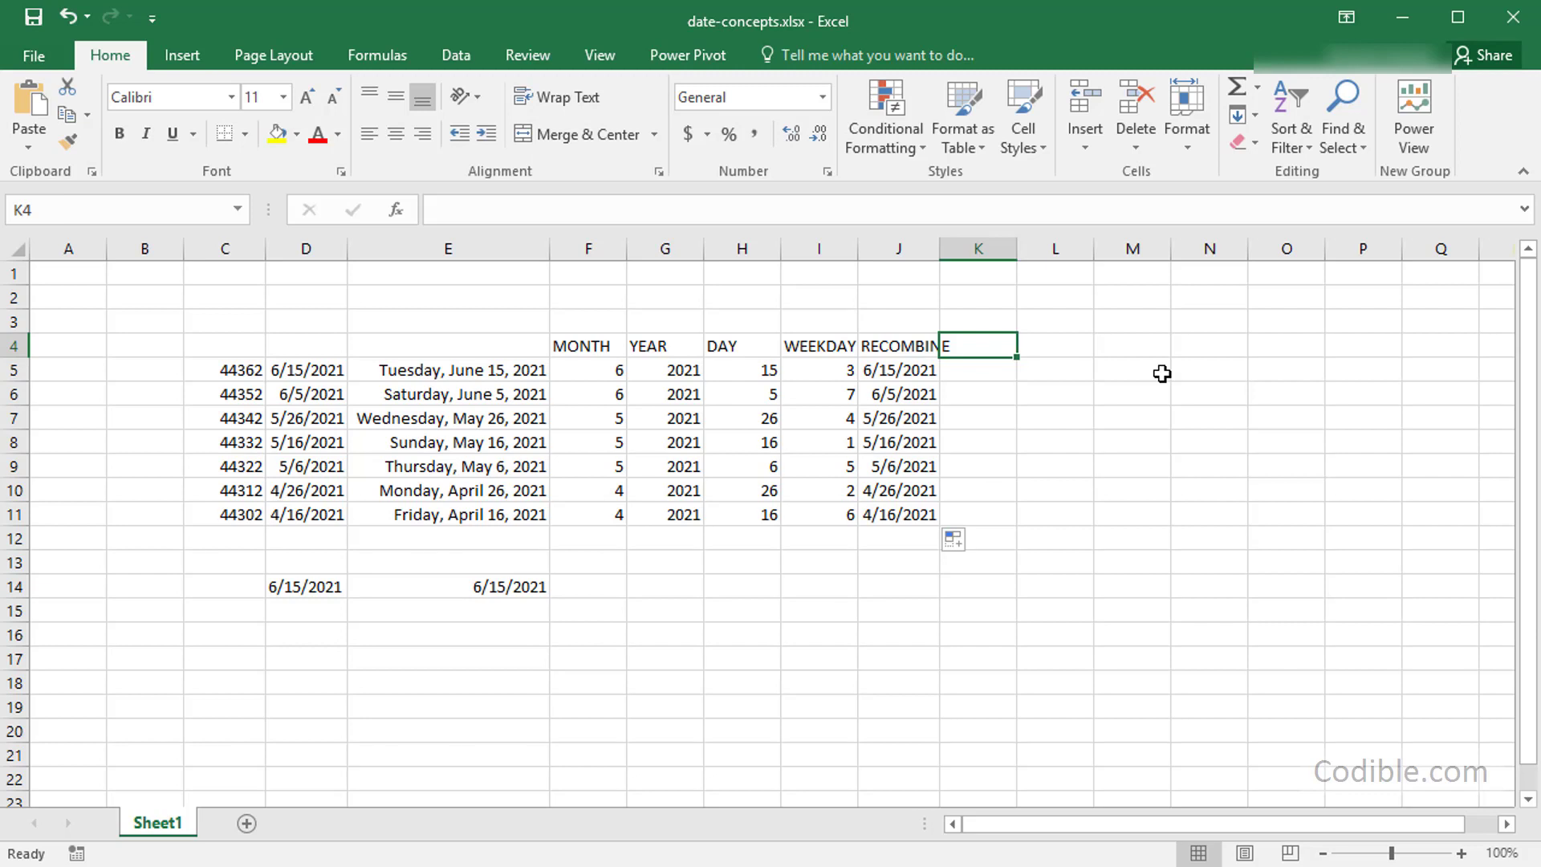
Fit column J, head K4 '5 days after' and enter =J5+5 in K5
{"action": "double_click", "coordinate": [939, 248]}
{"action": "type", "text": "'5 days af"}
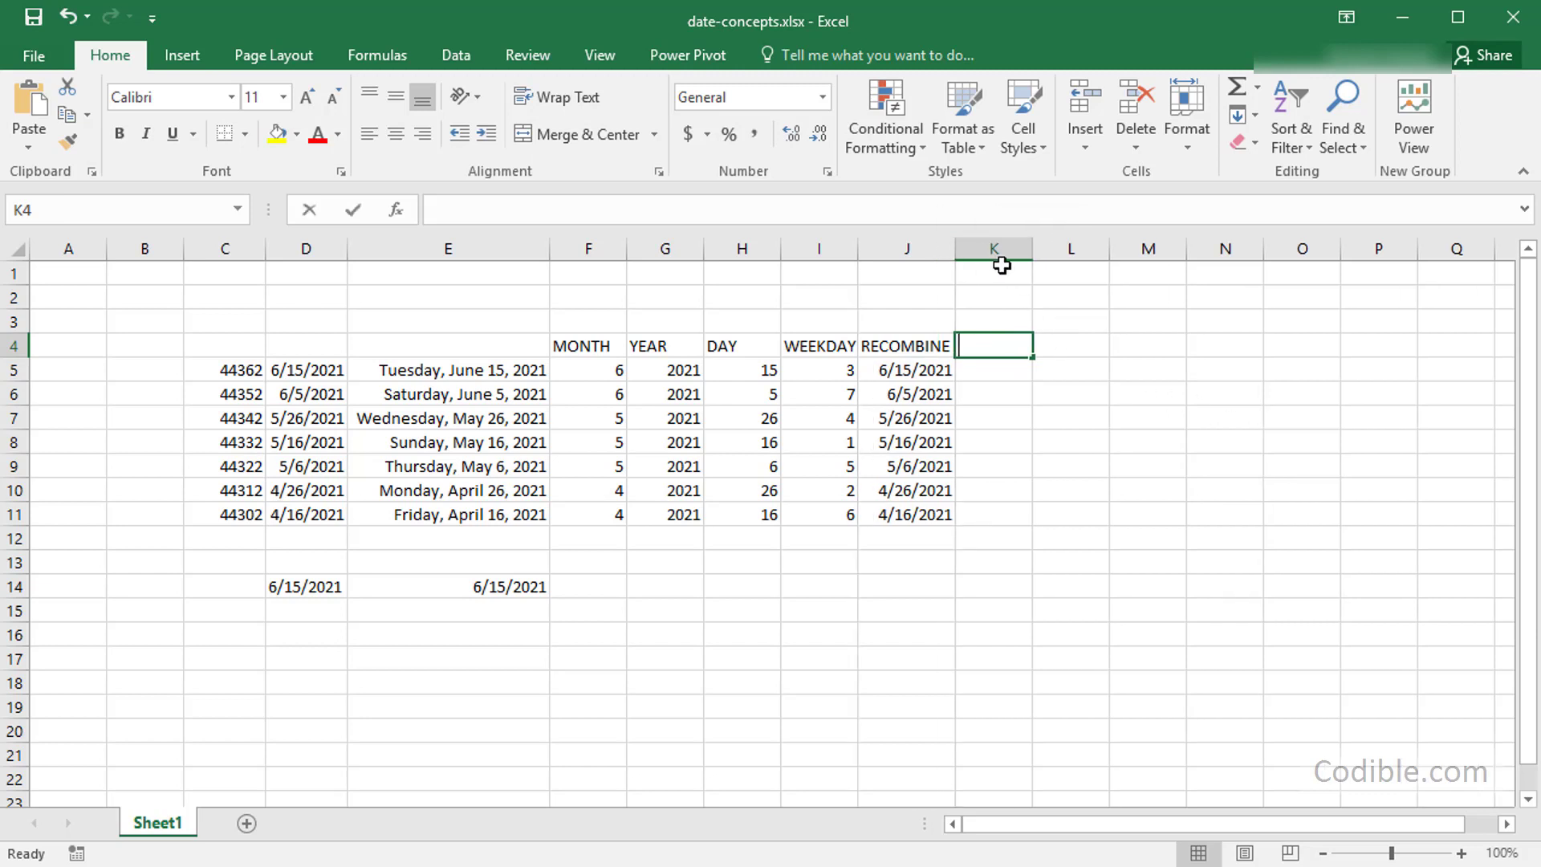
{"action": "type", "text": "ter"}
{"action": "key", "text": "Return"}
{"action": "type", "text": "="}
{"action": "key", "text": "Left"}
{"action": "type", "text": "+5"}
{"action": "key", "text": "ctrl+Return"}
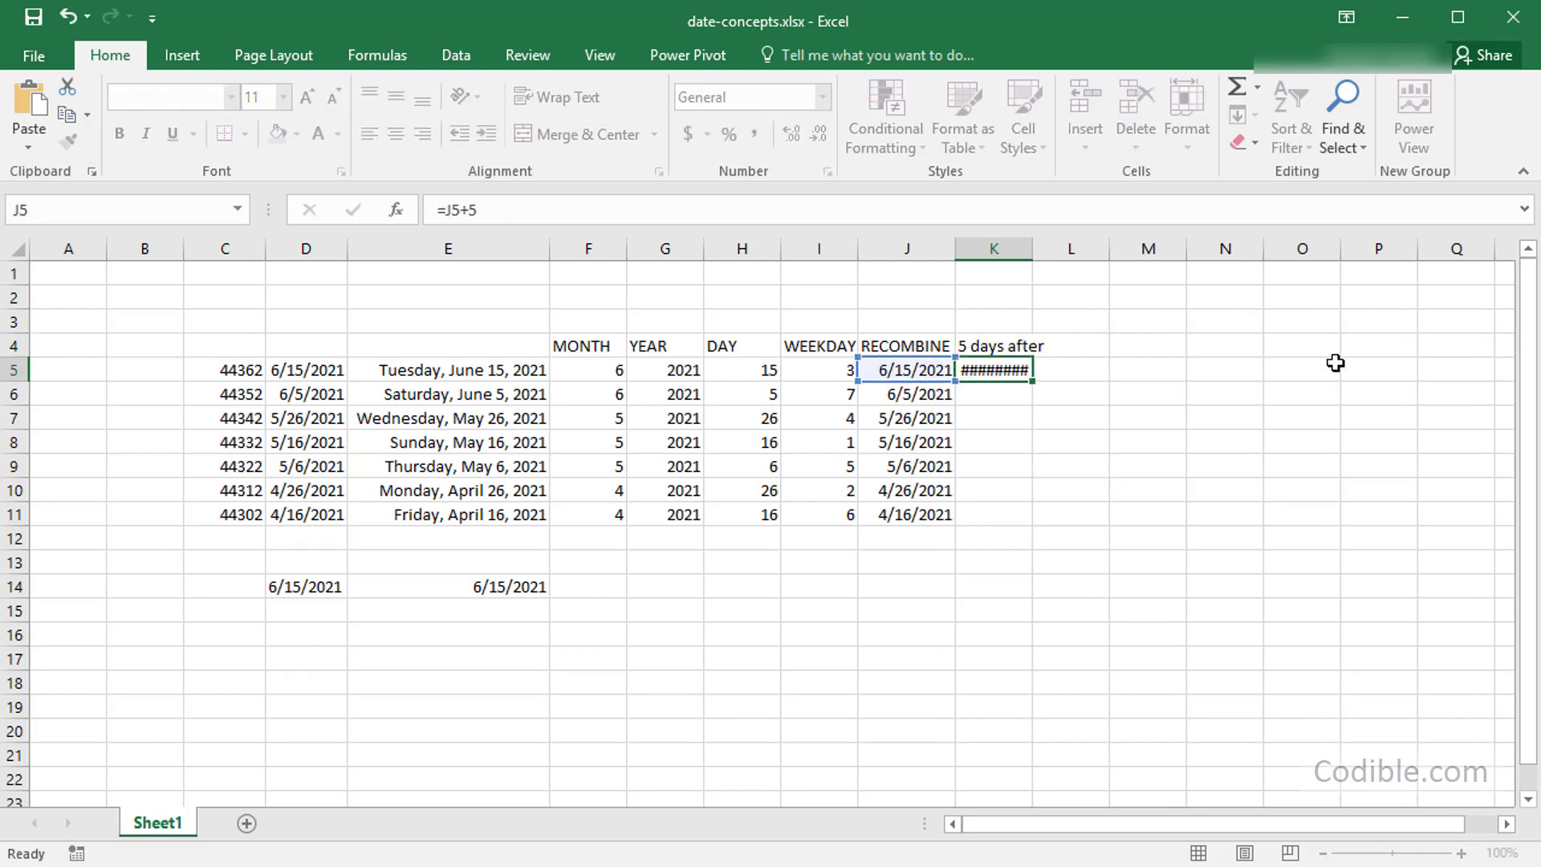
Fill =J5+5 down to row 11 and autofit column K to its dates
{"action": "double_click", "coordinate": [1037, 380]}
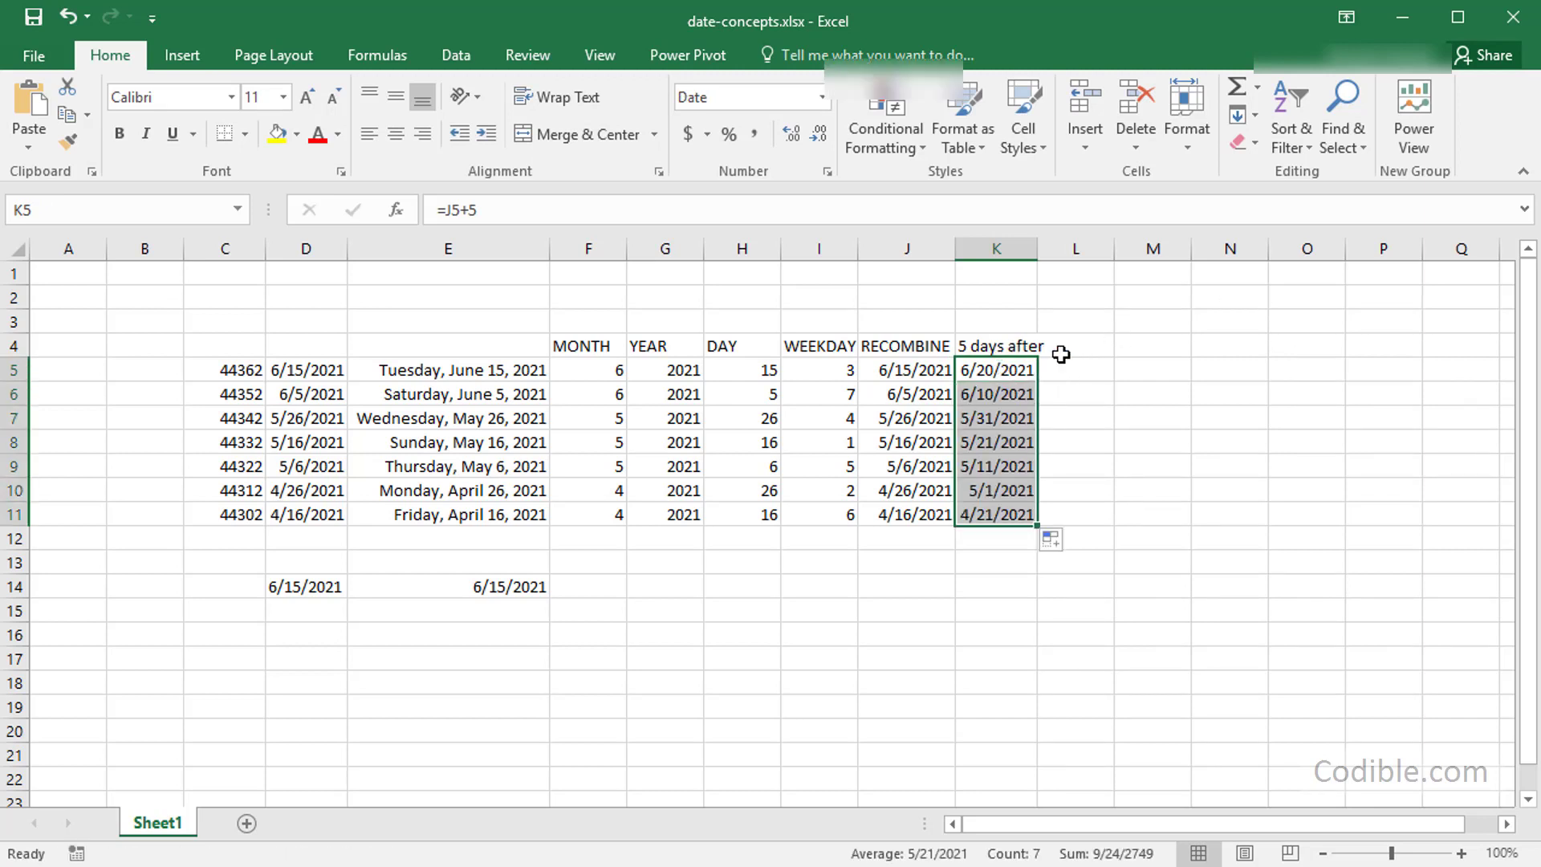
{"action": "double_click", "coordinate": [1038, 243]}
{"action": "left_click_drag", "start_coordinate": [1043, 23], "coordinate": [541, 49]}
{"action": "left_click", "coordinate": [601, 376]}
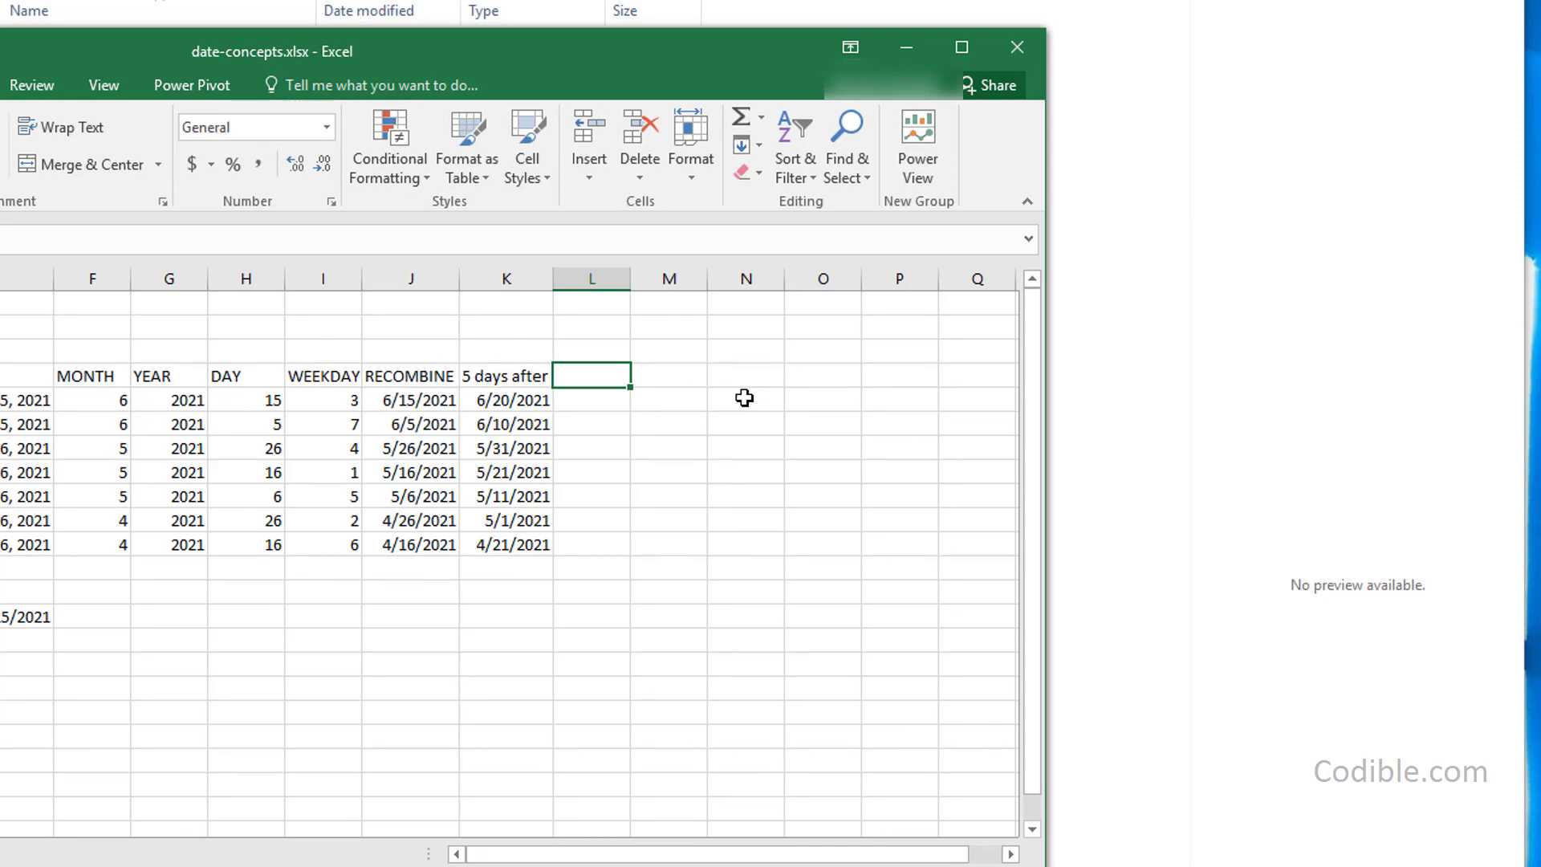
Head L4 '5 working days' and enter =WORKDAY(J5,5) in L5
{"action": "key", "text": "F2"}
{"action": "type", "text": "5 working days"}
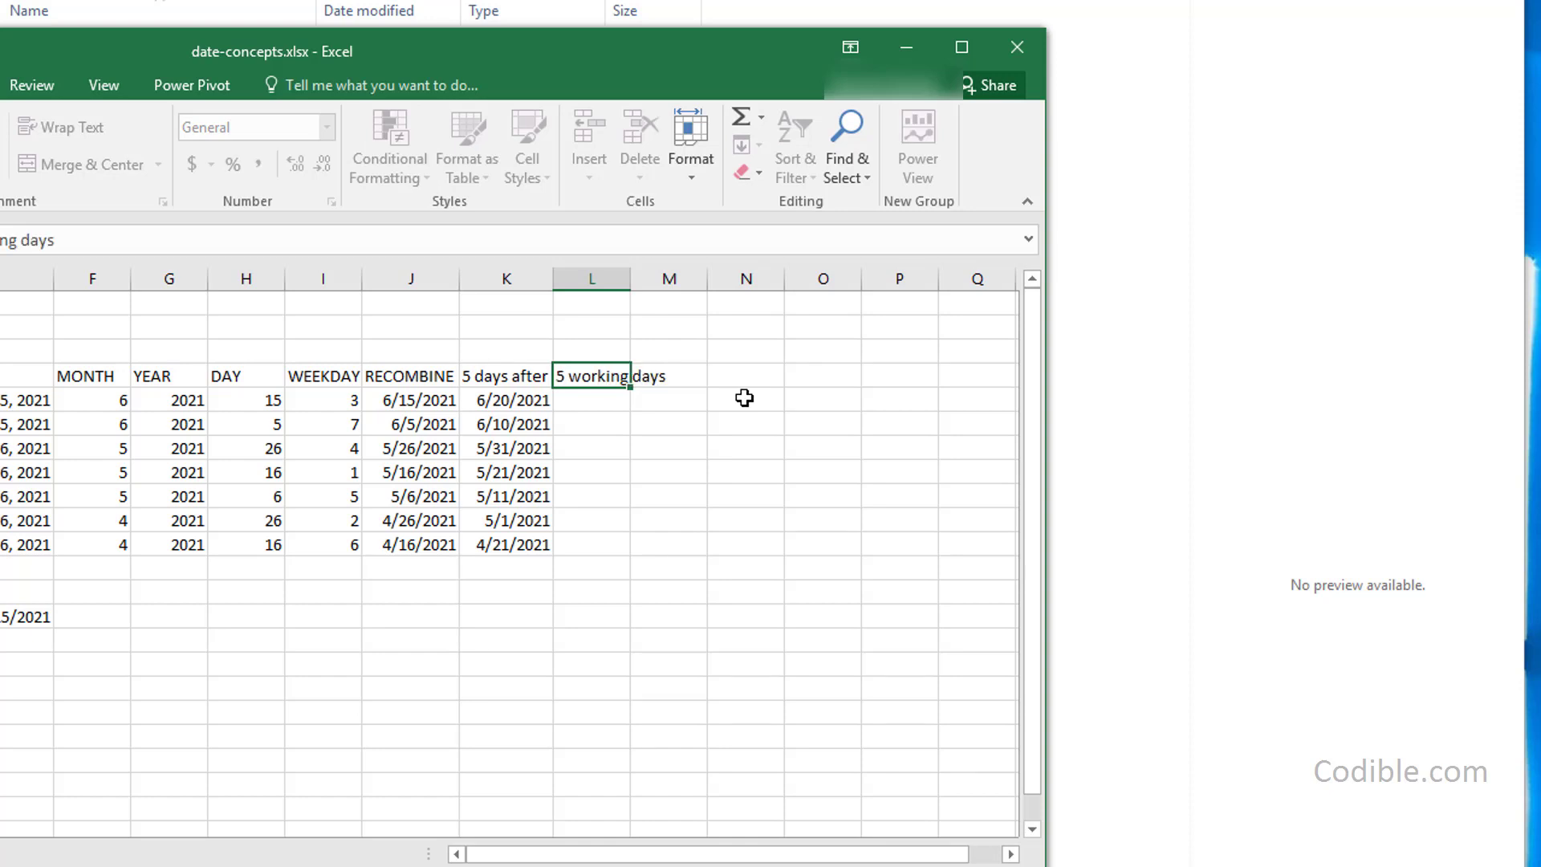
{"action": "key", "text": "Return"}
{"action": "key", "text": "Up"}
{"action": "key", "text": "Down"}
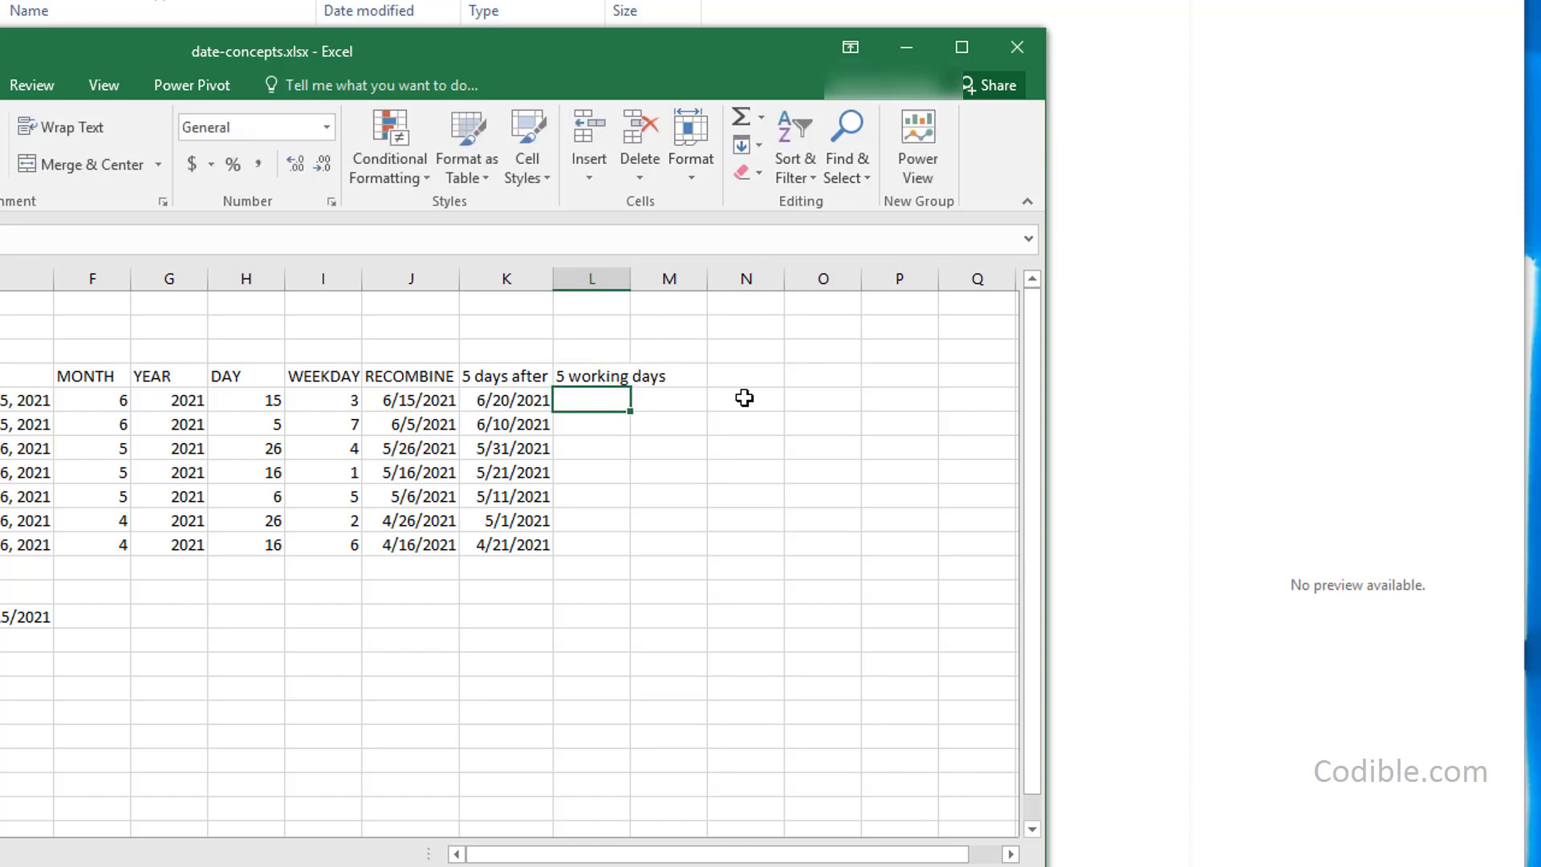
{"action": "type", "text": "=wo"}
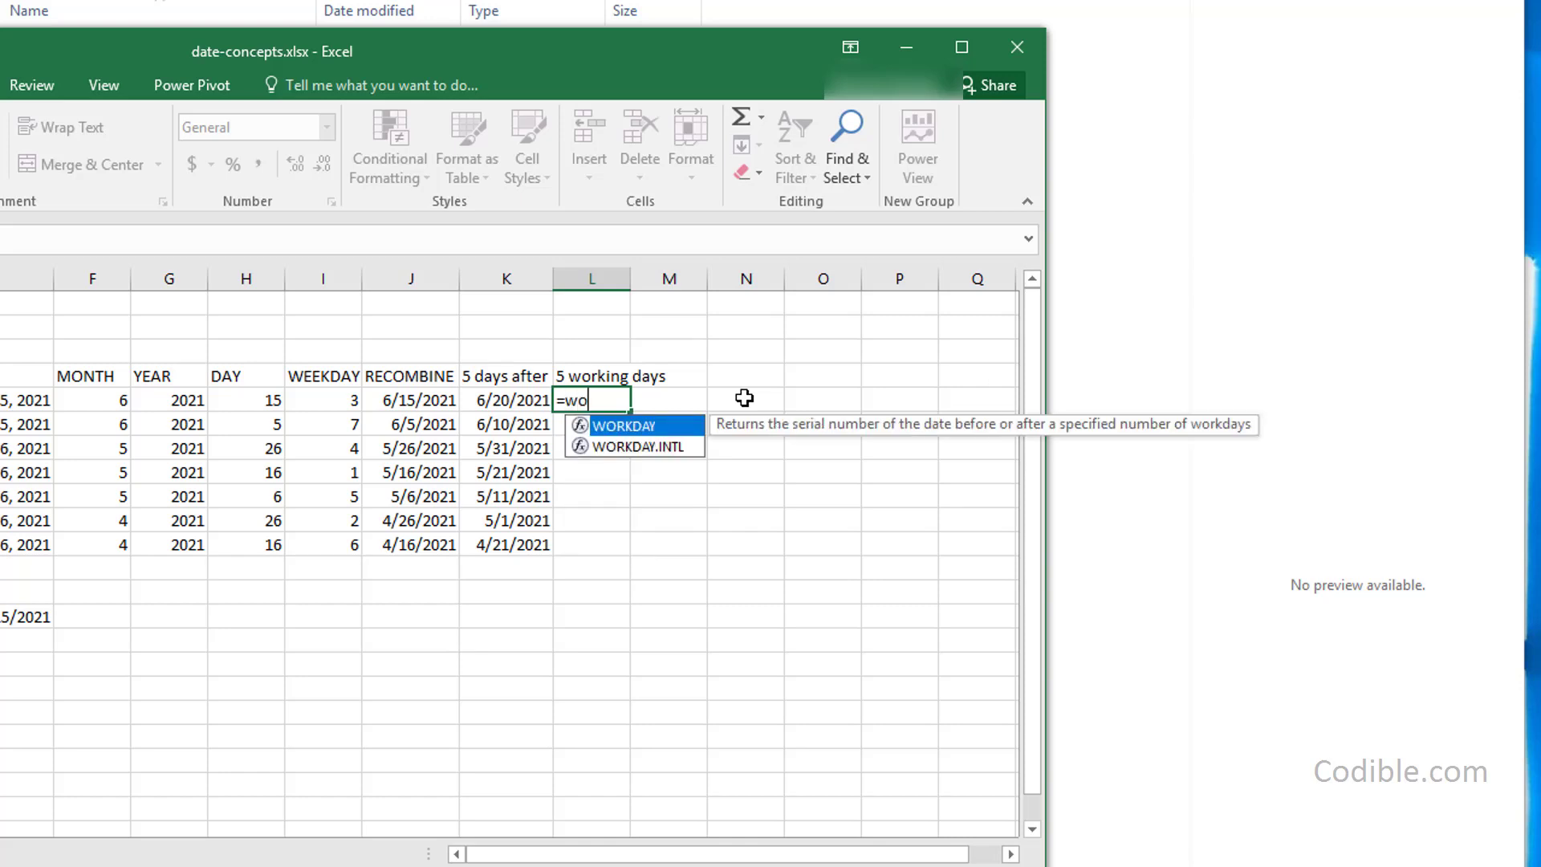
{"action": "type", "text": "rkday("}
{"action": "key", "text": "Left"}
{"action": "key", "text": "Left"}
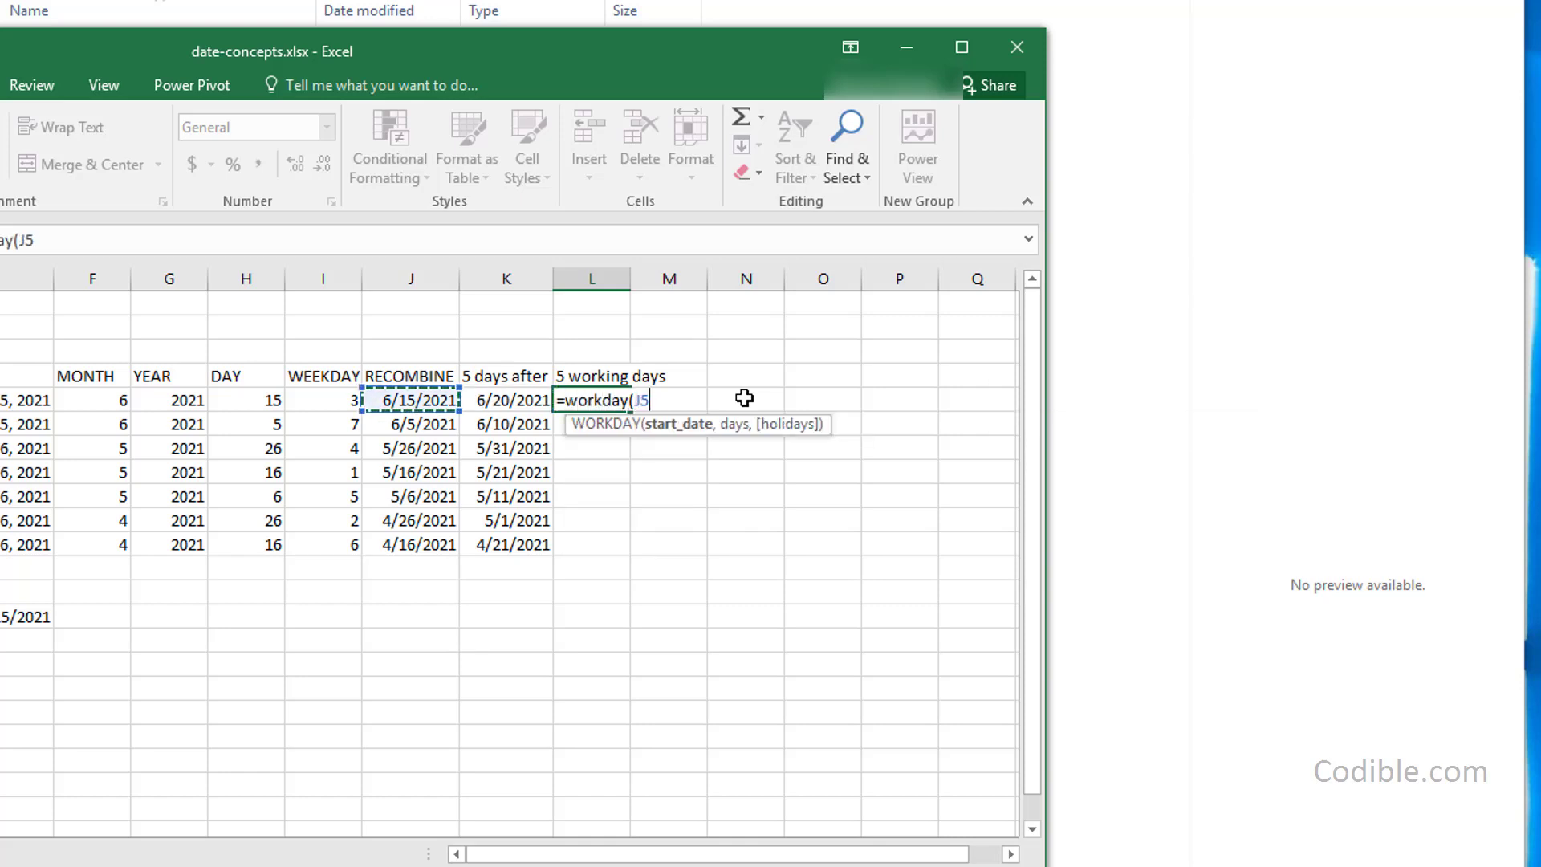
{"action": "type", "text": ",5"}
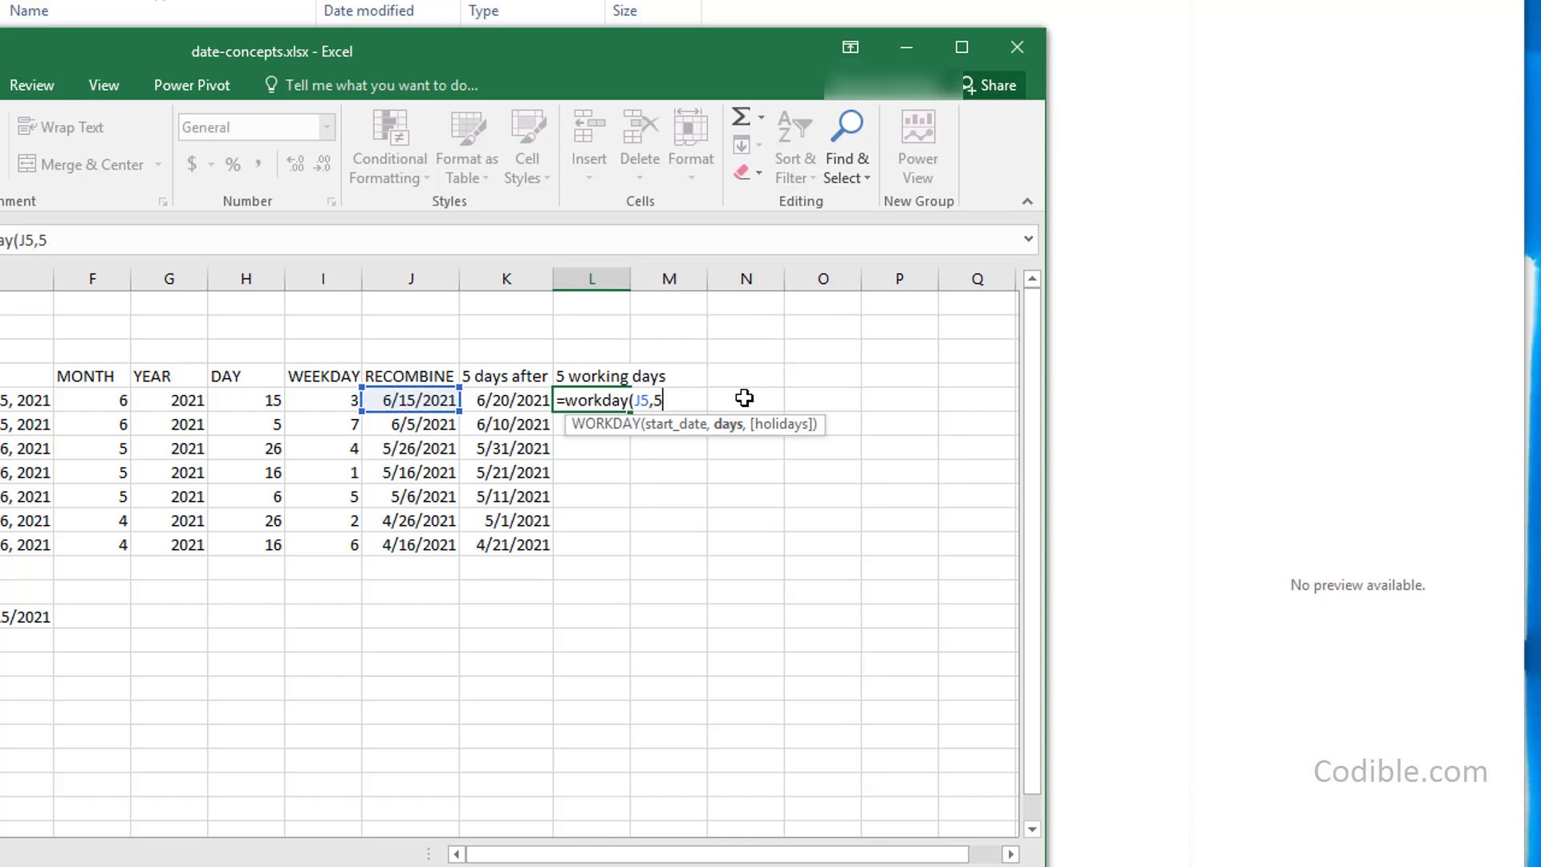
{"action": "key", "text": "Return"}
Format L5 as Short Date, fill it down to row 11 and autofit column L
{"action": "key", "text": "Up"}
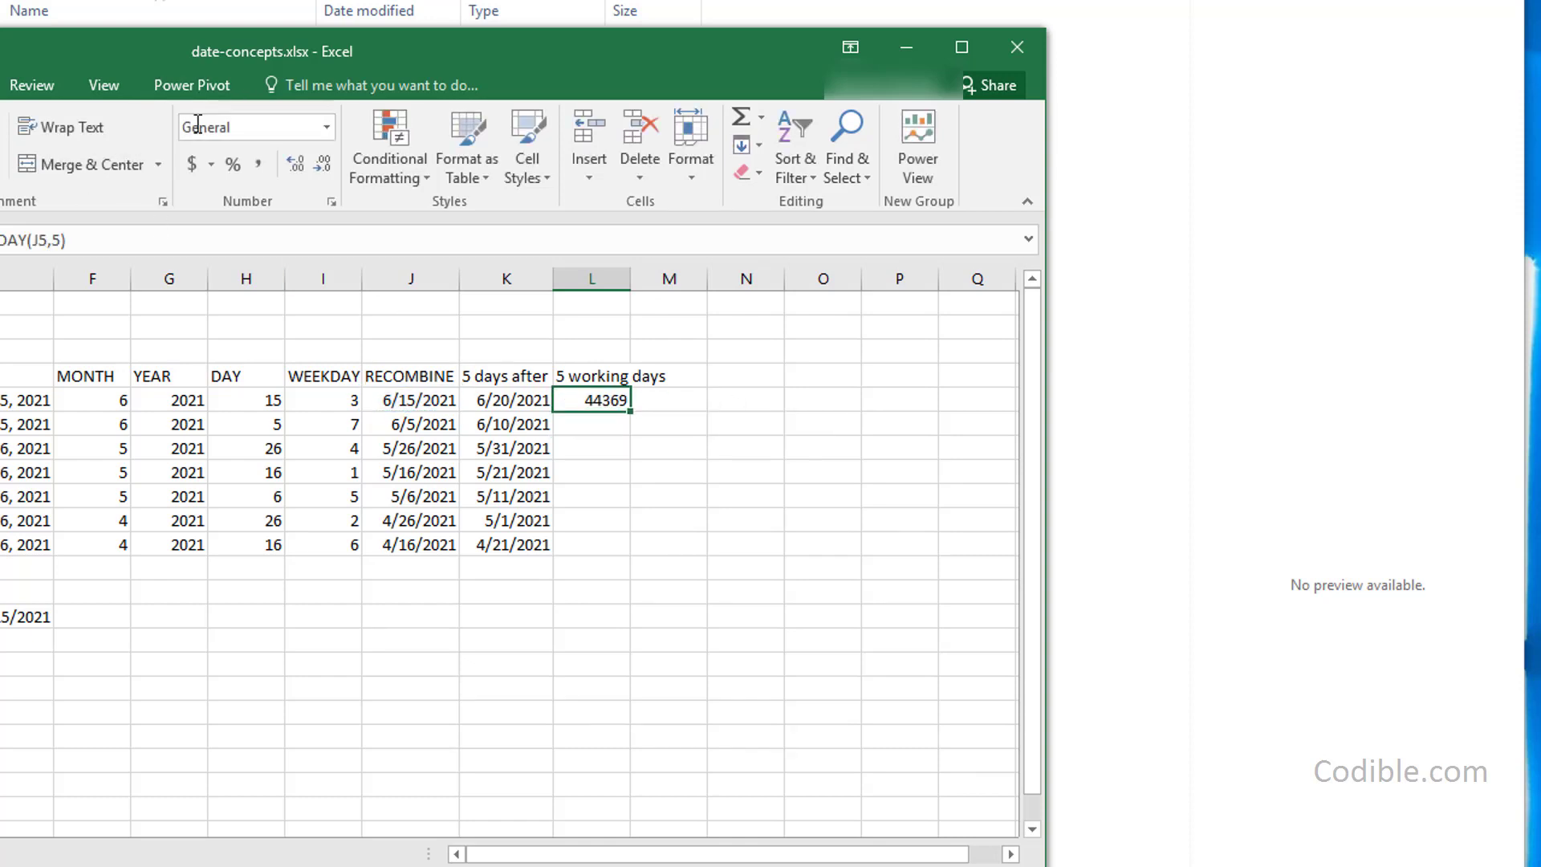
{"action": "left_click", "coordinate": [326, 127]}
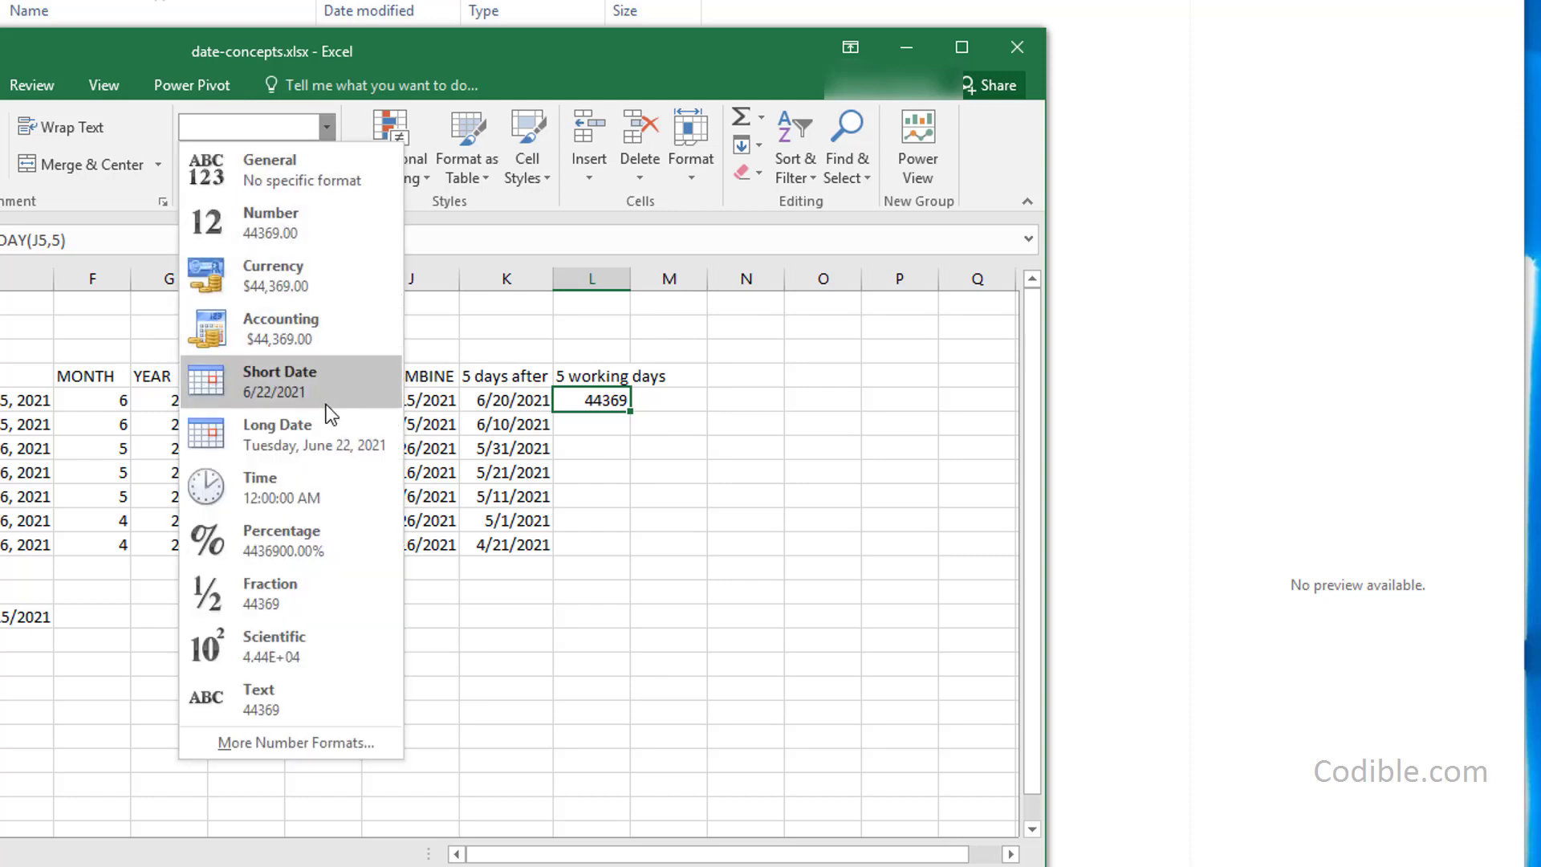
{"action": "left_click", "coordinate": [265, 379]}
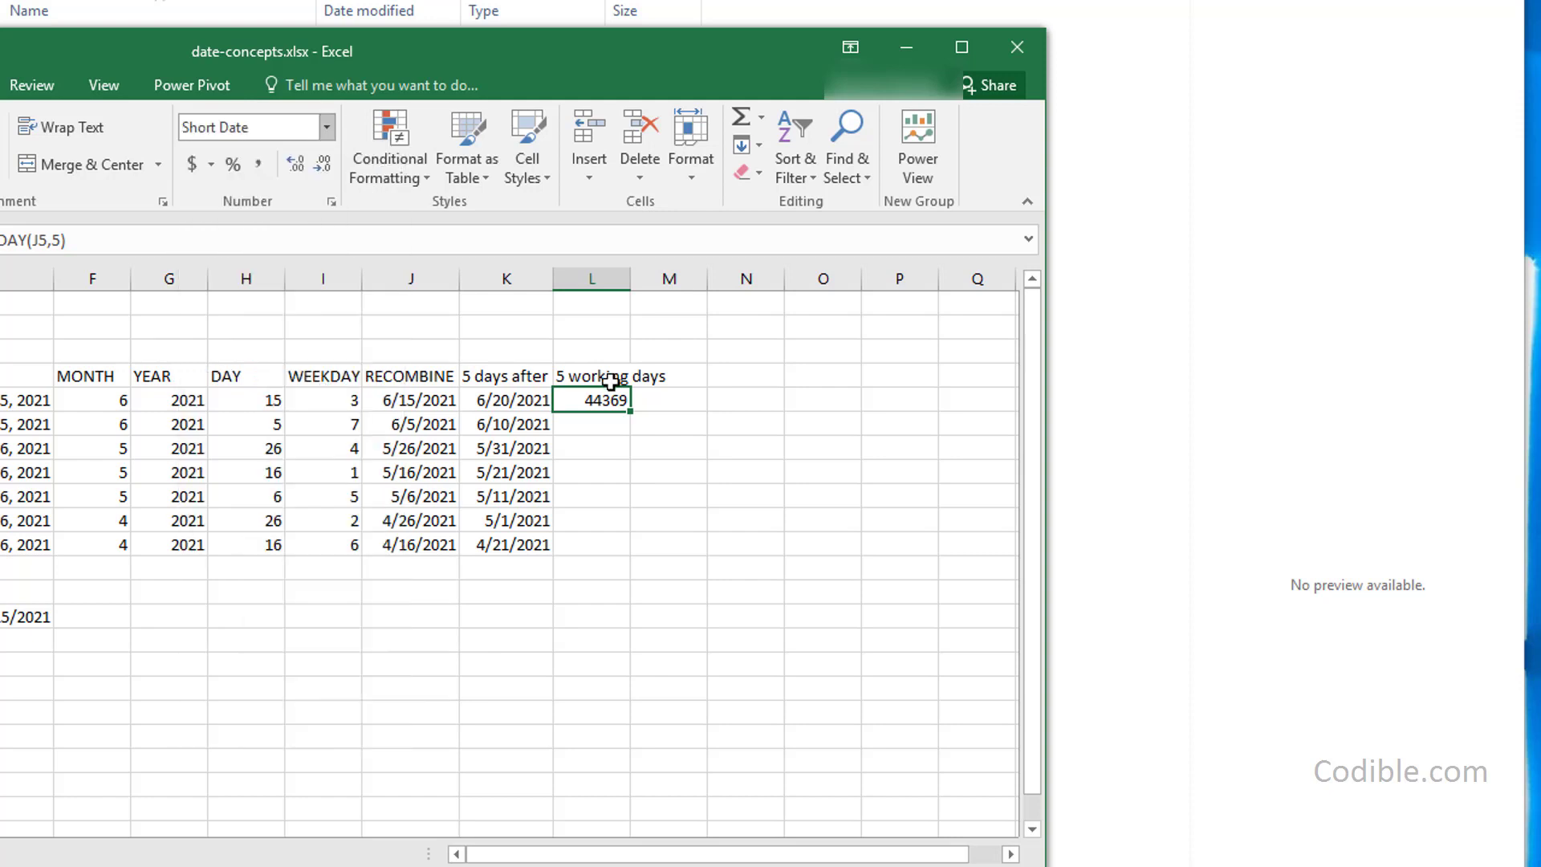
{"action": "double_click", "coordinate": [639, 415]}
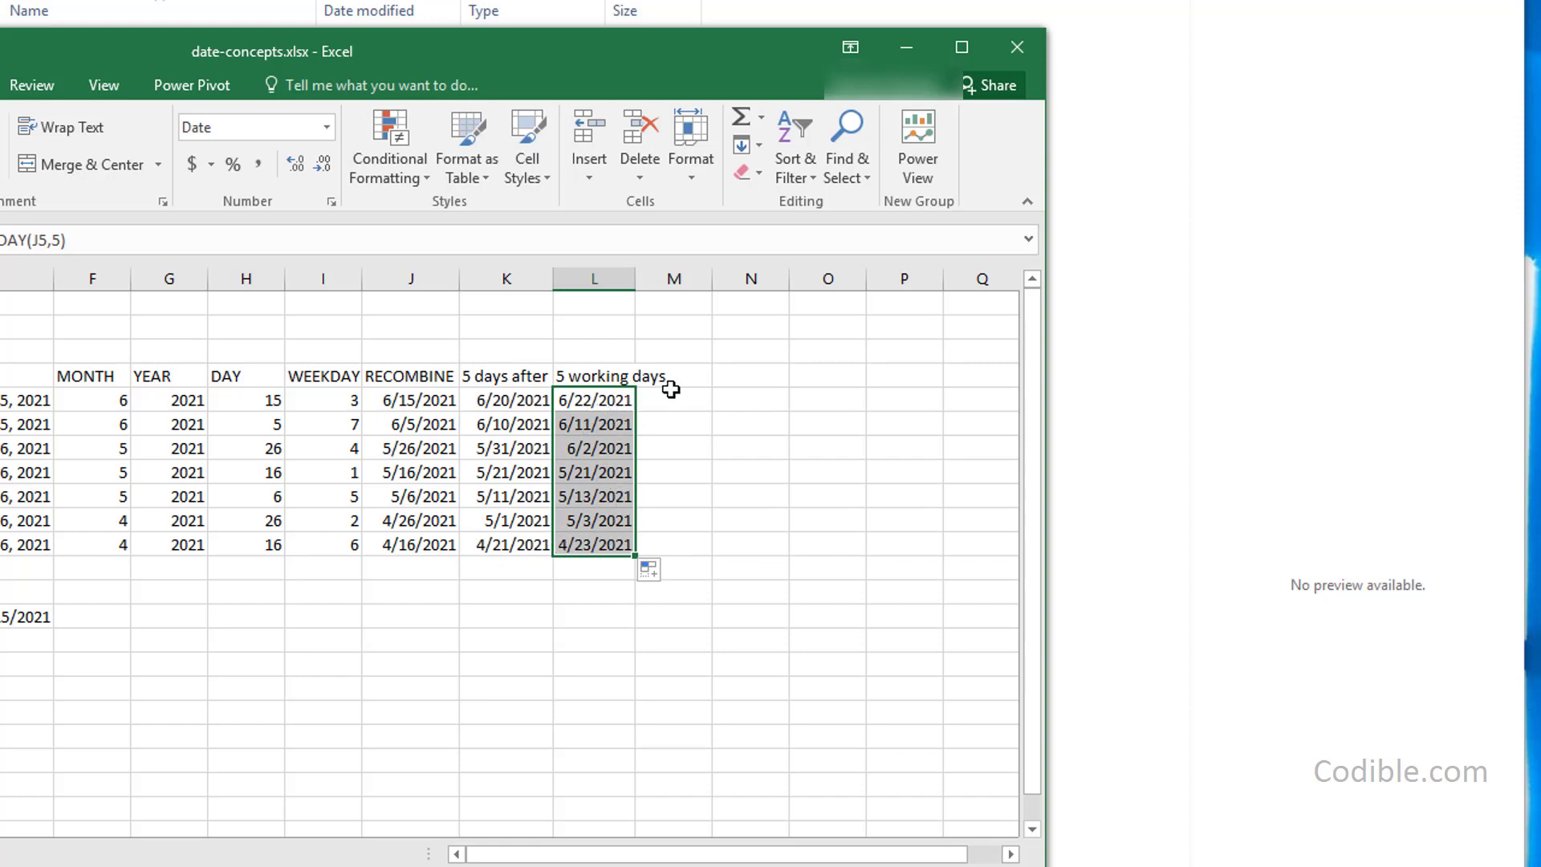
{"action": "double_click", "coordinate": [634, 287]}
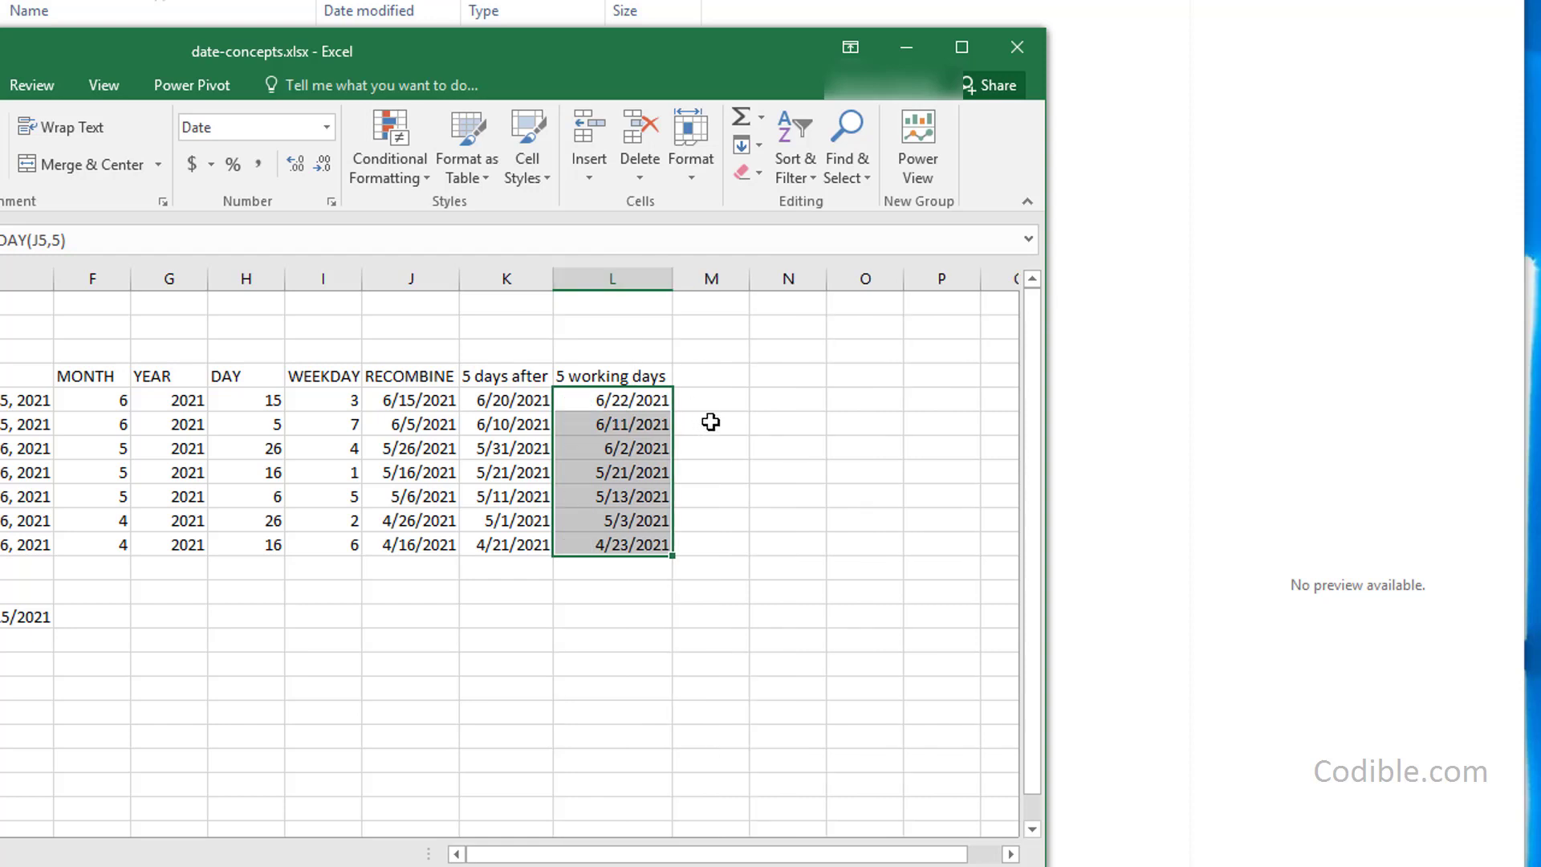
Change L5 to =WORKDAY(J5,-5) and copy it down, giving 6/8/2021 to 4/9/2021
{"action": "key", "text": "F2"}
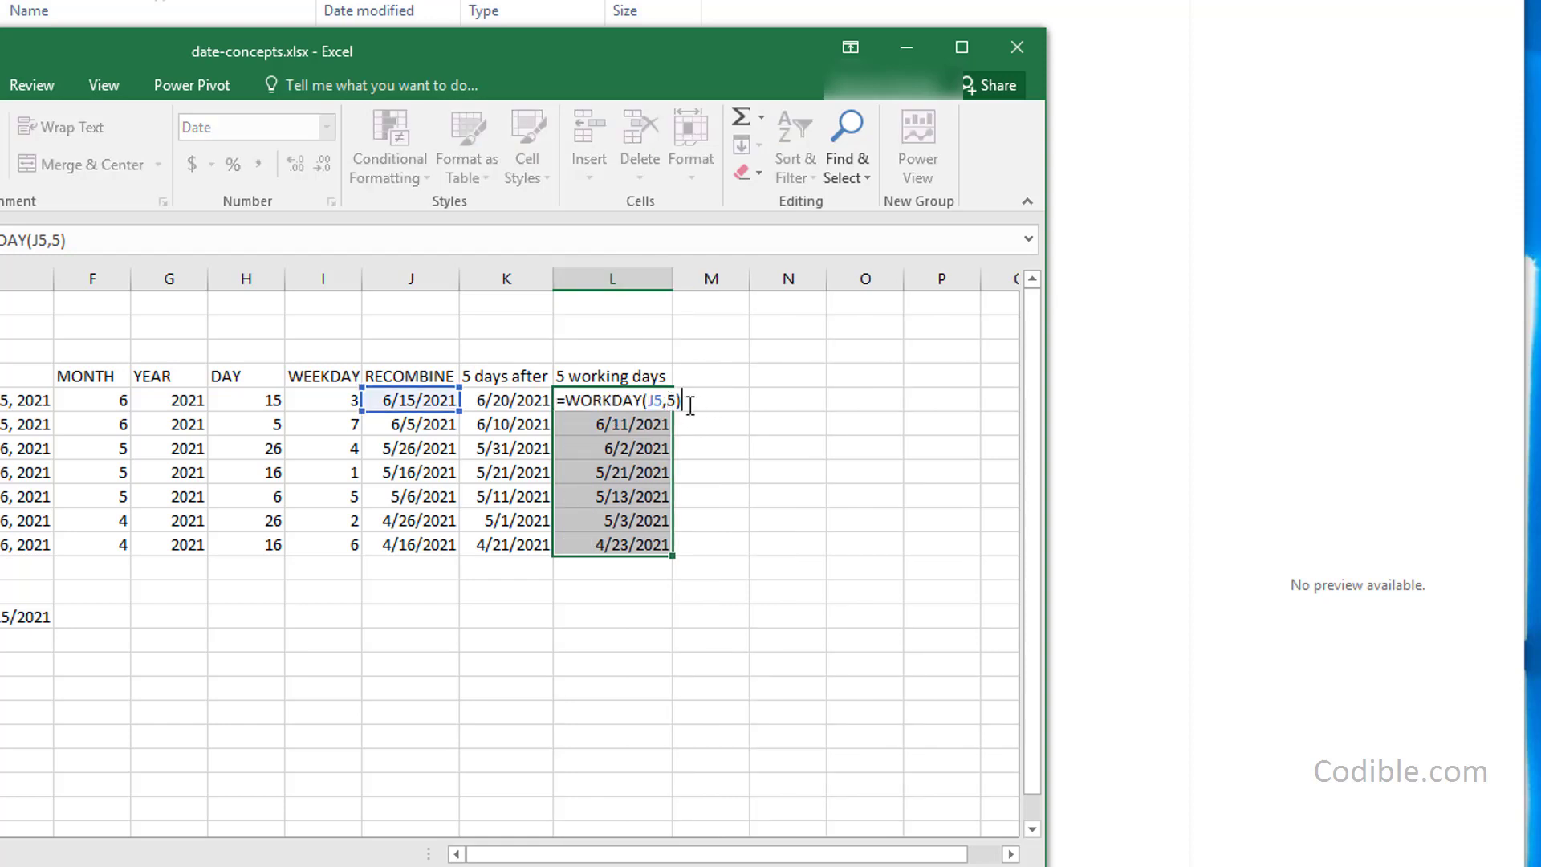
{"action": "left_click", "coordinate": [669, 399]}
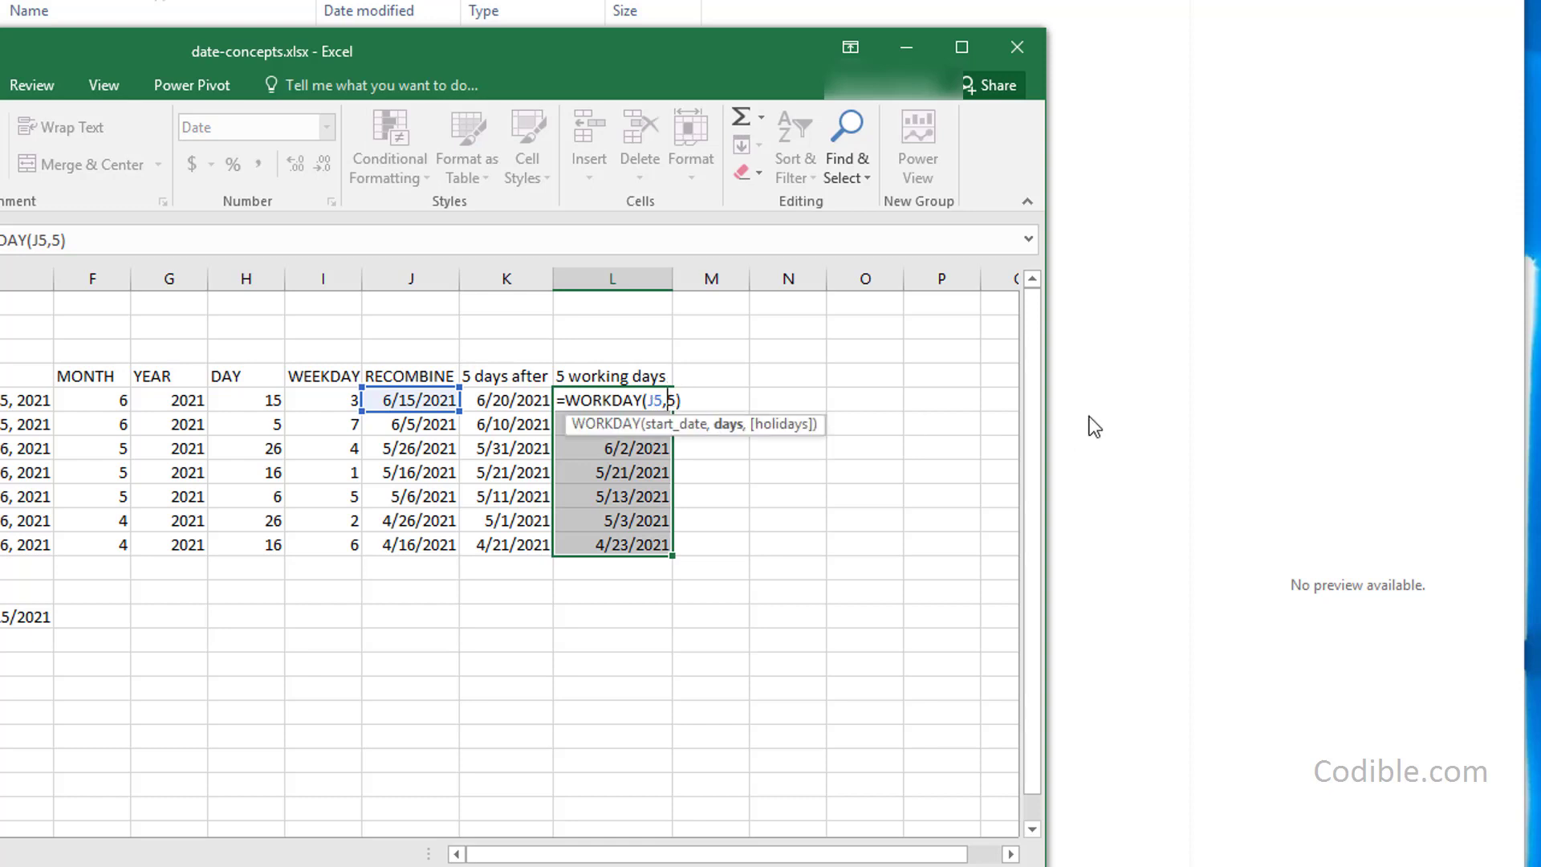
{"action": "key", "text": "Return"}
{"action": "key", "text": "Up"}
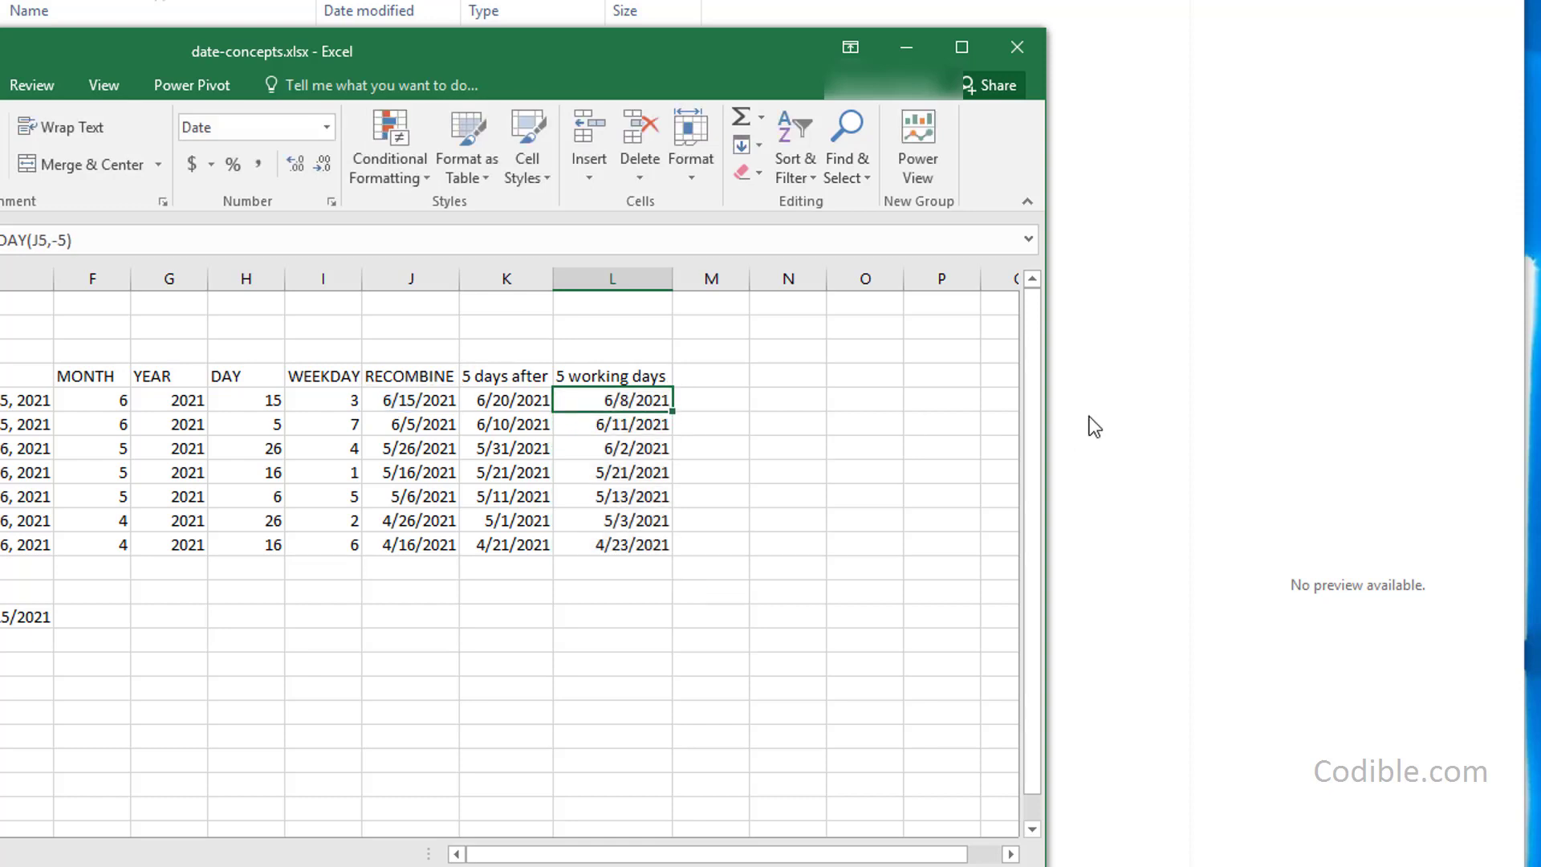
{"action": "double_click", "coordinate": [676, 414]}
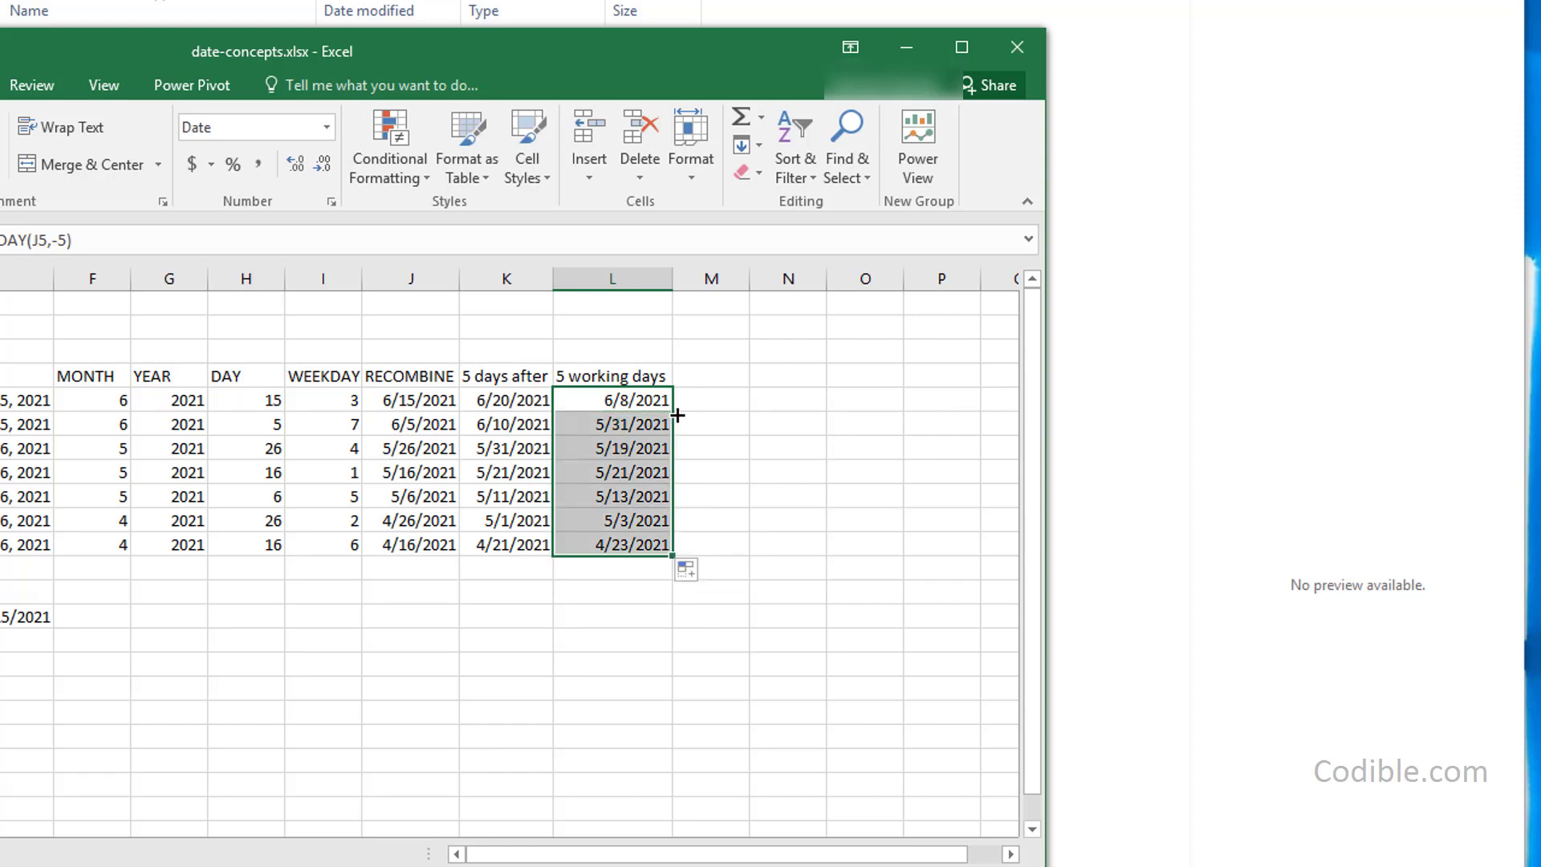
{"action": "left_click", "coordinate": [666, 406]}
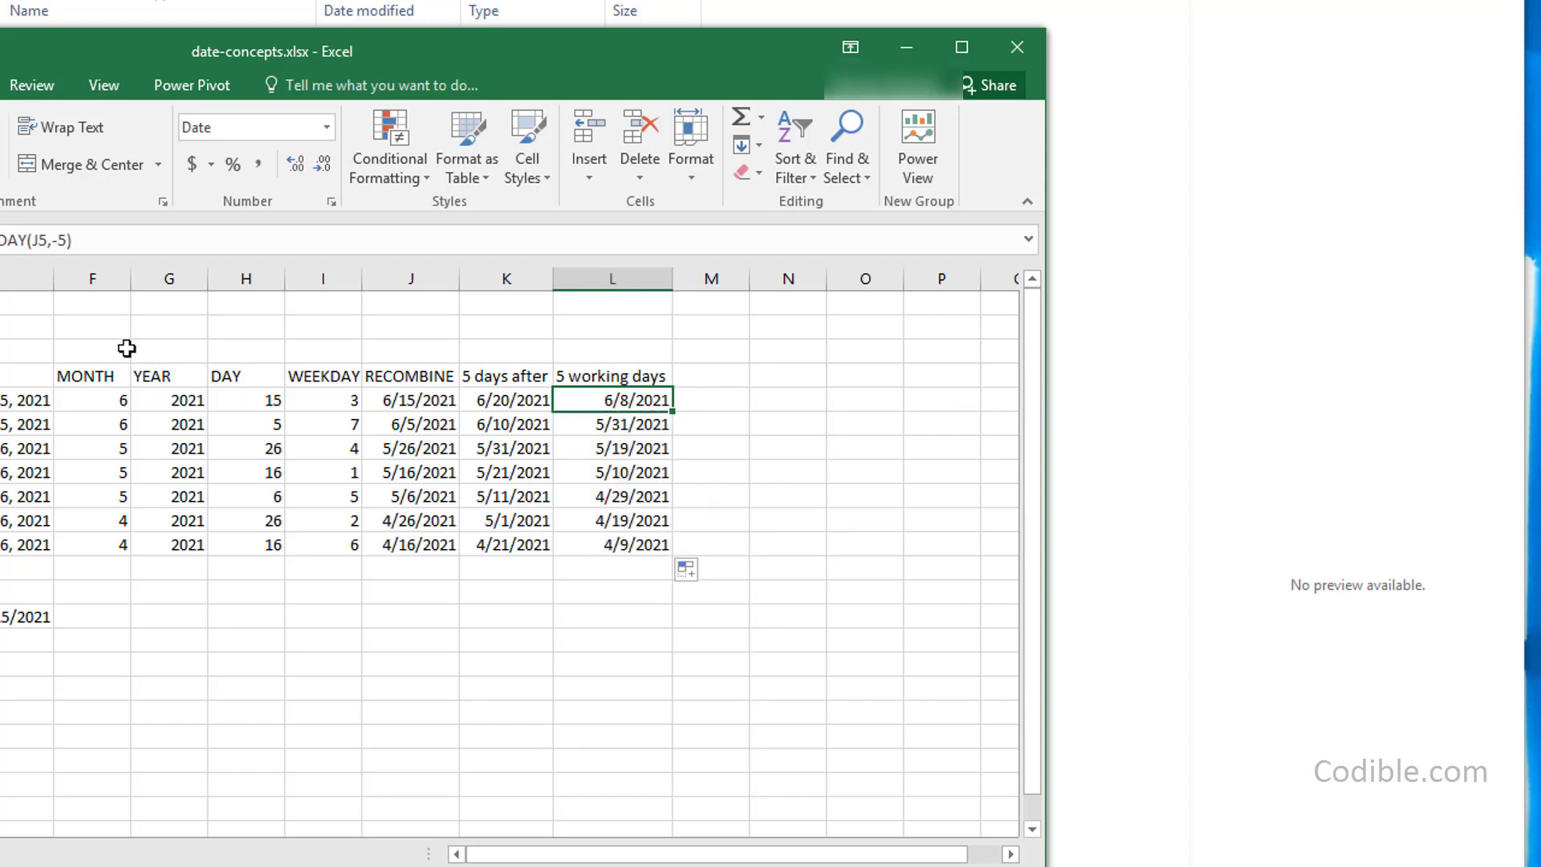
{"action": "left_click", "coordinate": [62, 240]}
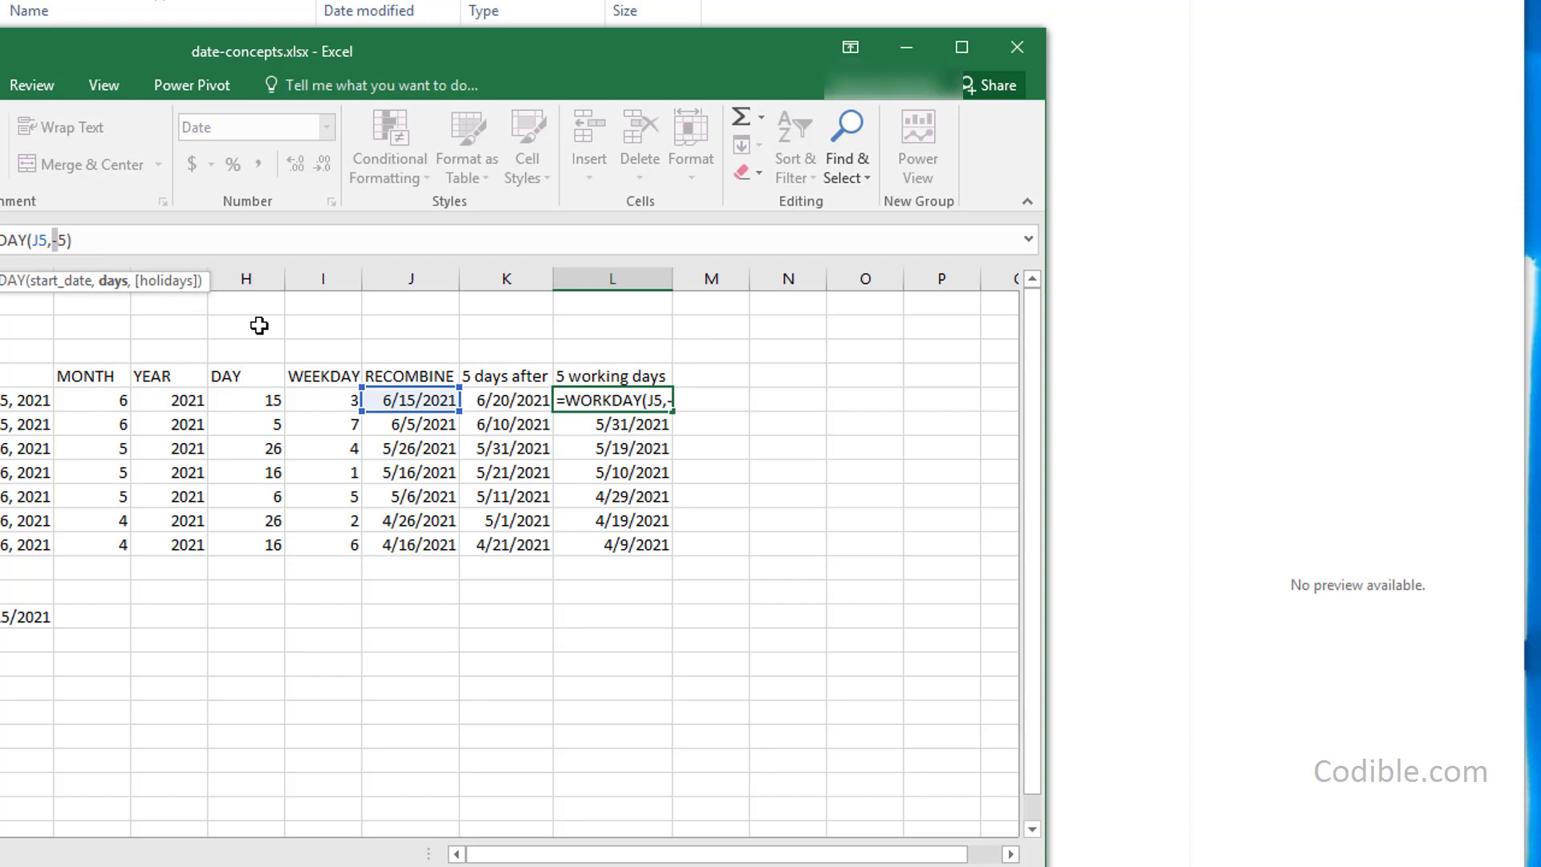
{"action": "key", "text": "ctrl+Return"}
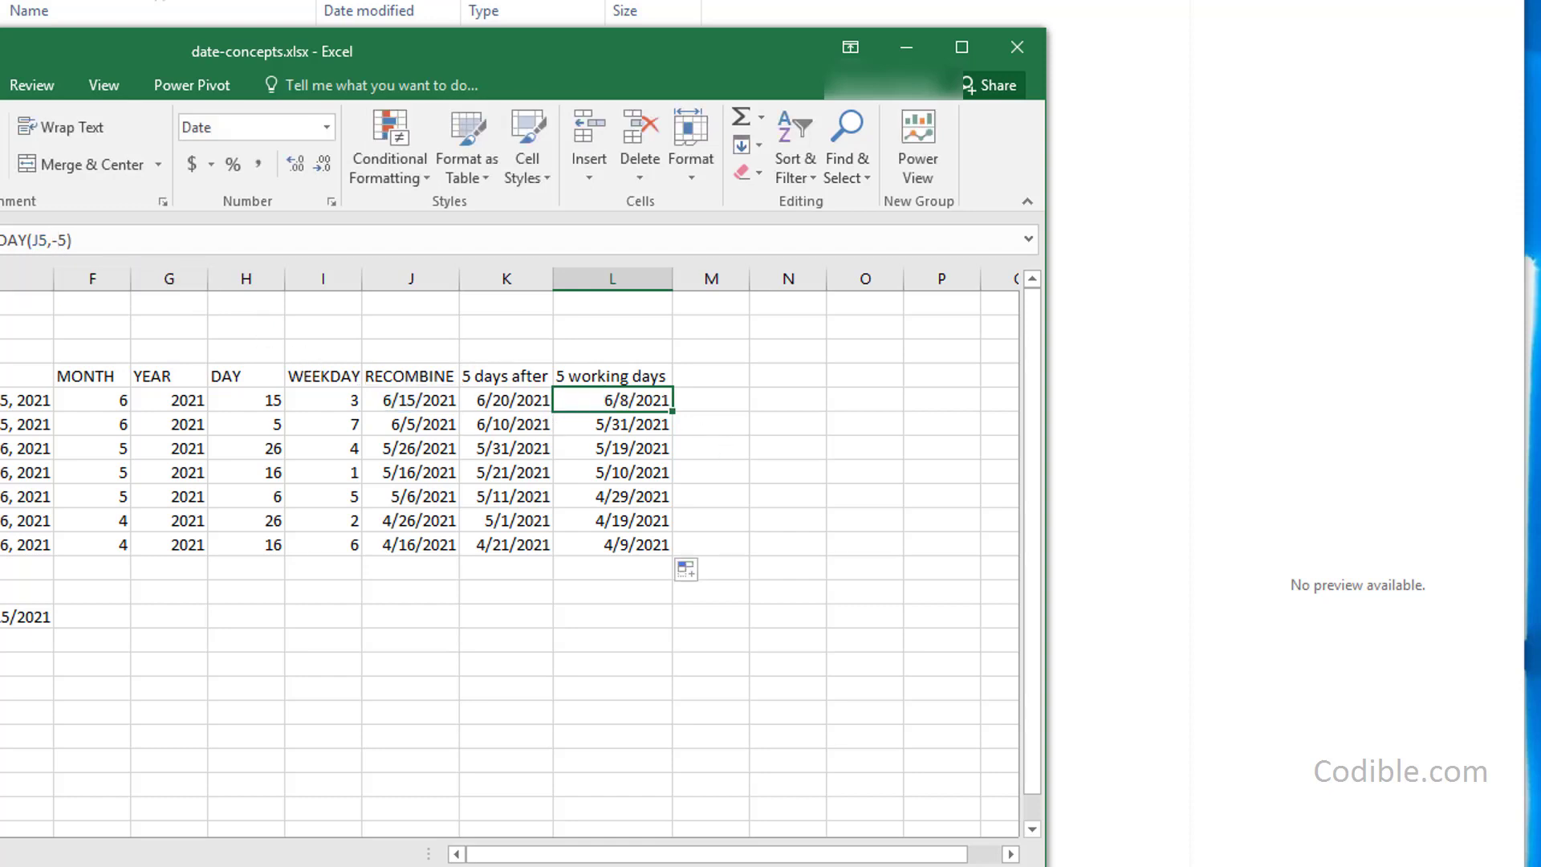
{"action": "left_click", "coordinate": [713, 373]}
Head M4 'days between' and discard an initial reversed subtraction formula
{"action": "double_click", "coordinate": [732, 375]}
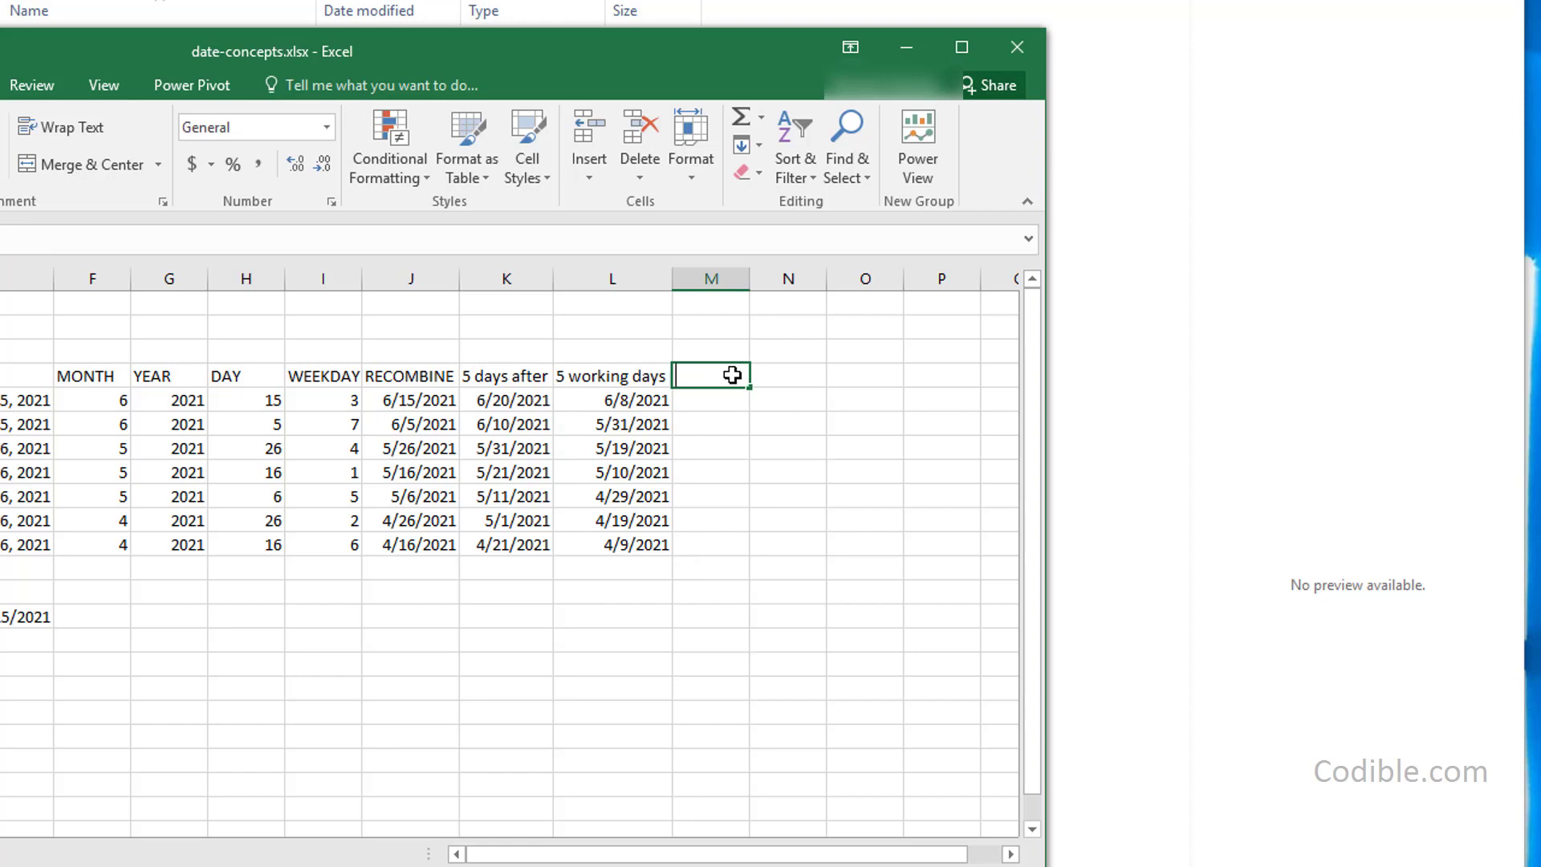
{"action": "type", "text": "days between"}
{"action": "key", "text": "Return"}
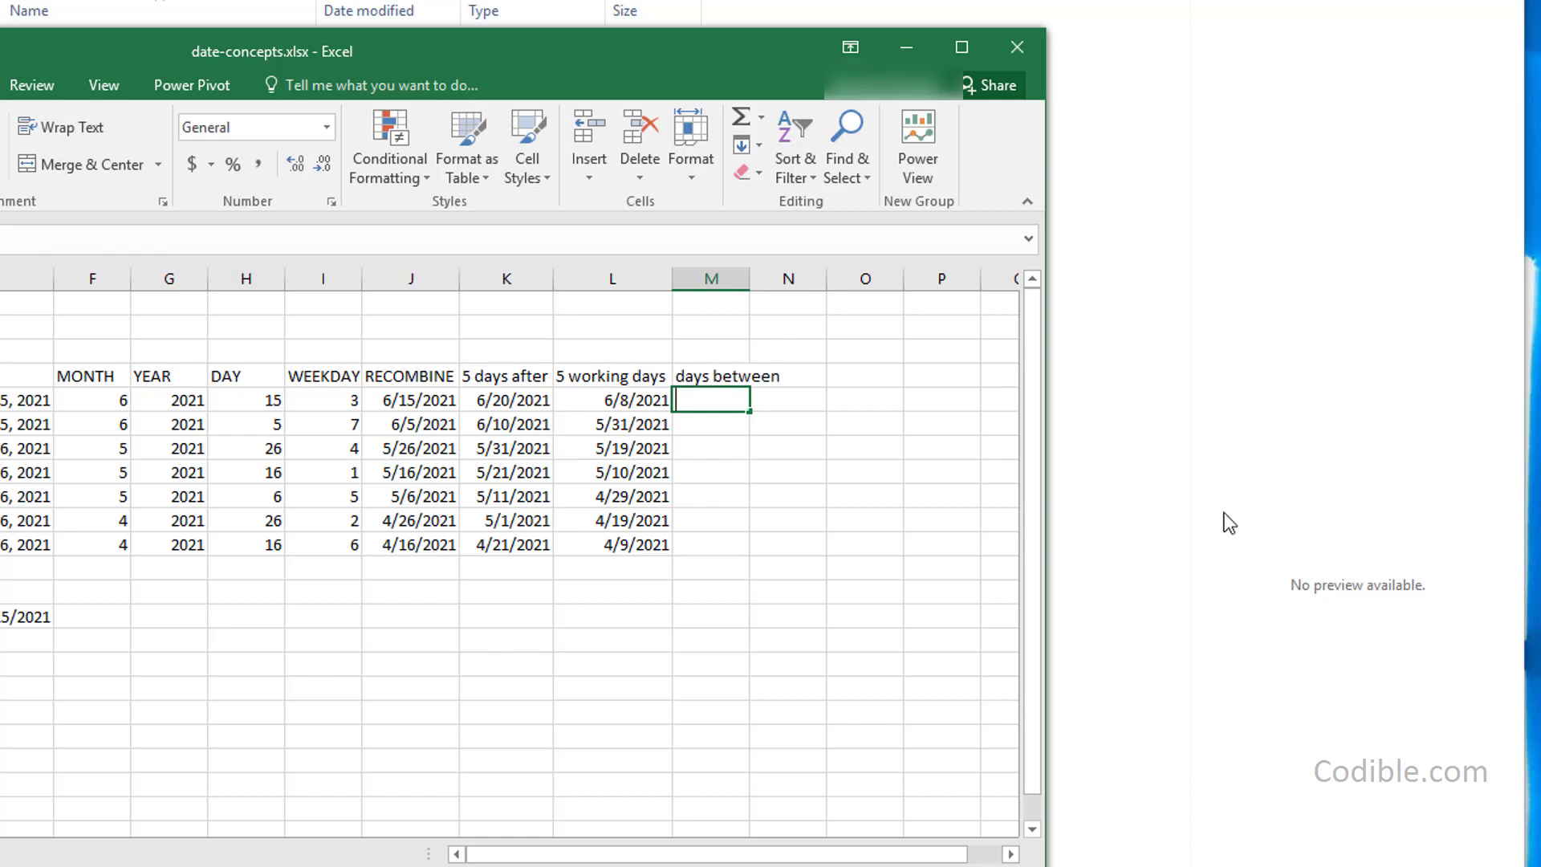
{"action": "type", "text": "="}
{"action": "key", "text": "Left"}
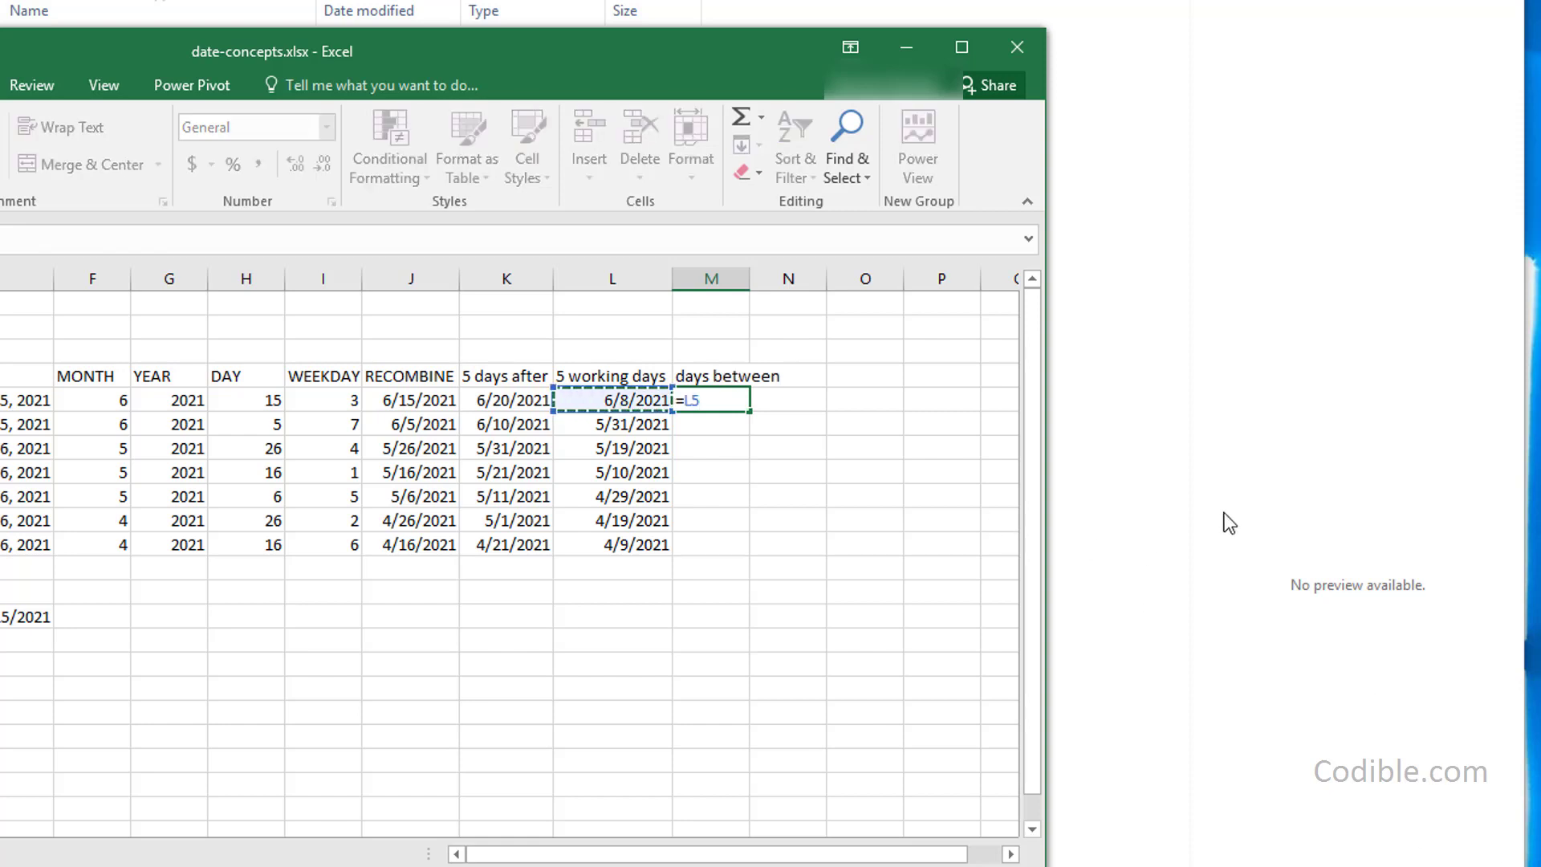
{"action": "type", "text": "-"}
{"action": "key", "text": "Left"}
{"action": "key", "text": "Left"}
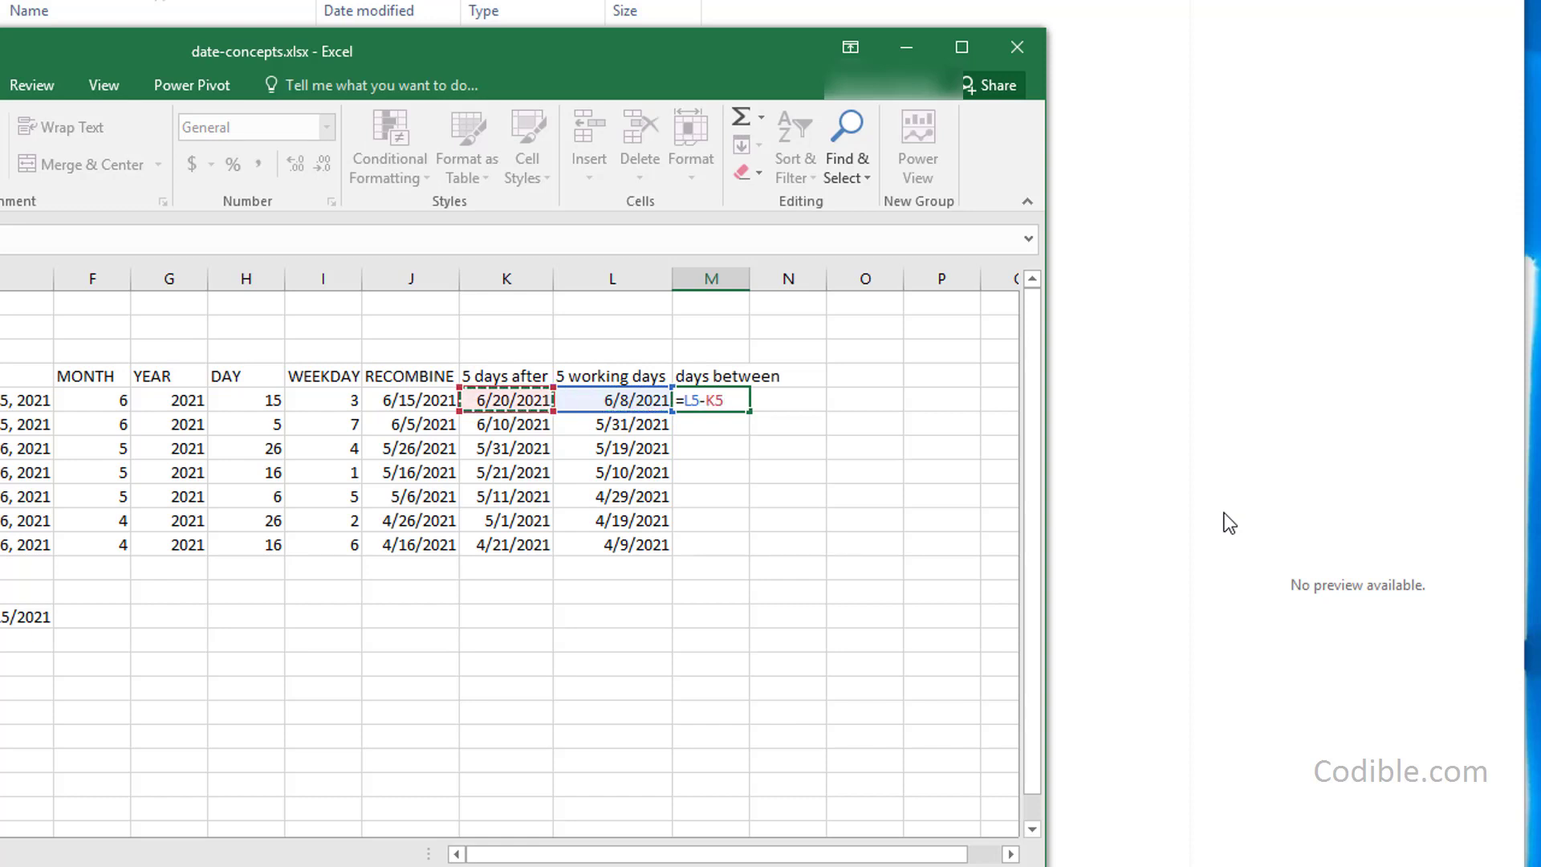
{"action": "key", "text": "Escape"}
{"action": "key", "text": "Left"}
{"action": "key", "text": "Right"}
Enter =K5-L5 in M5 and fill it down to M11, mostly giving 12
{"action": "type", "text": "="}
{"action": "key", "text": "Left"}
{"action": "key", "text": "Left"}
{"action": "type", "text": "-"}
{"action": "key", "text": "Left"}
{"action": "key", "text": "Return"}
{"action": "key", "text": "Up"}
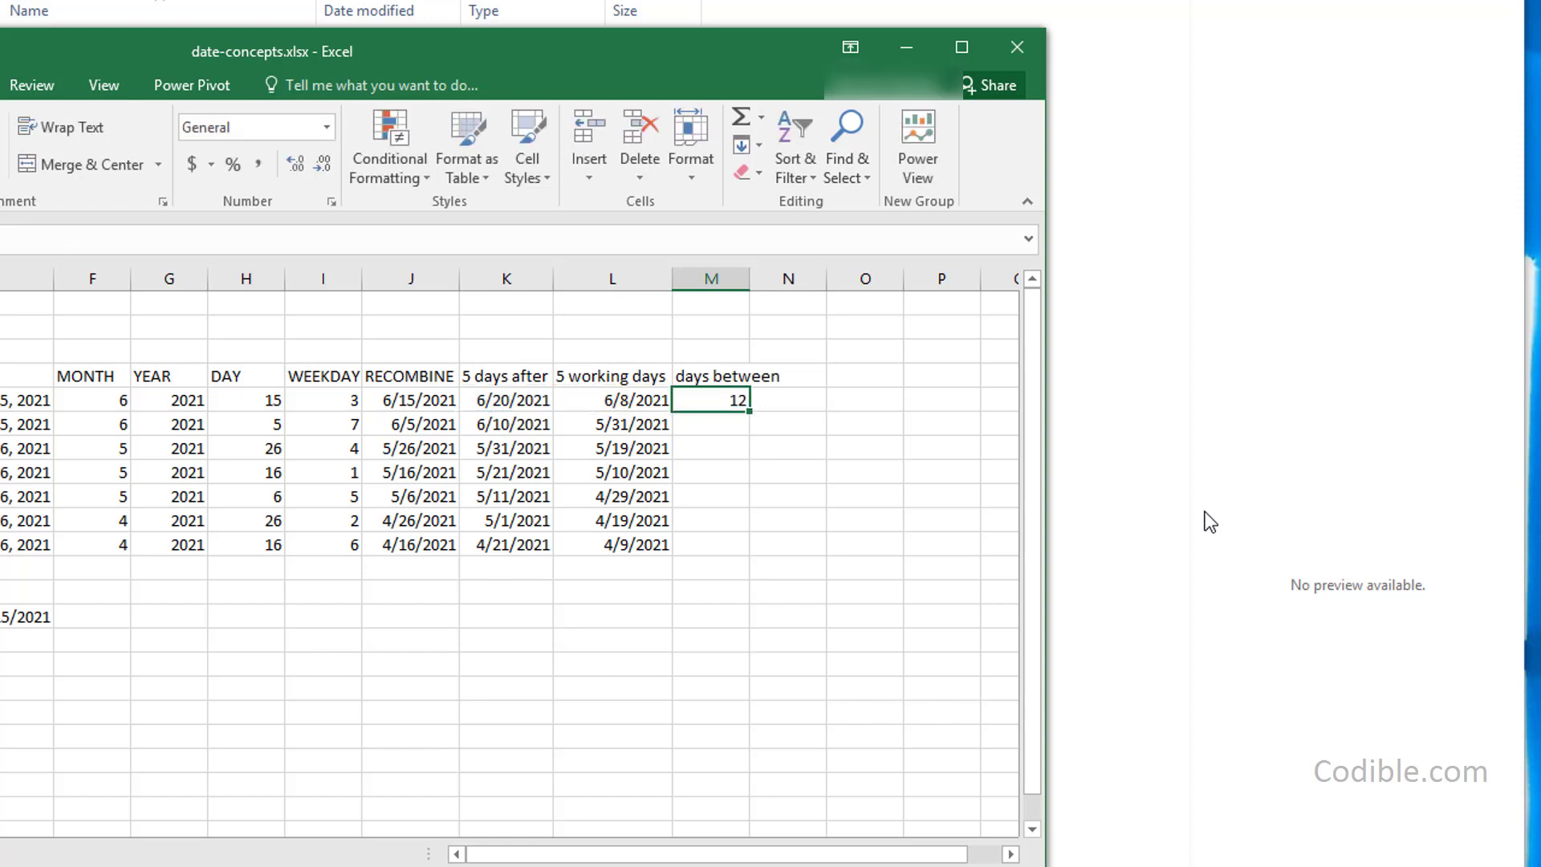
{"action": "double_click", "coordinate": [756, 416]}
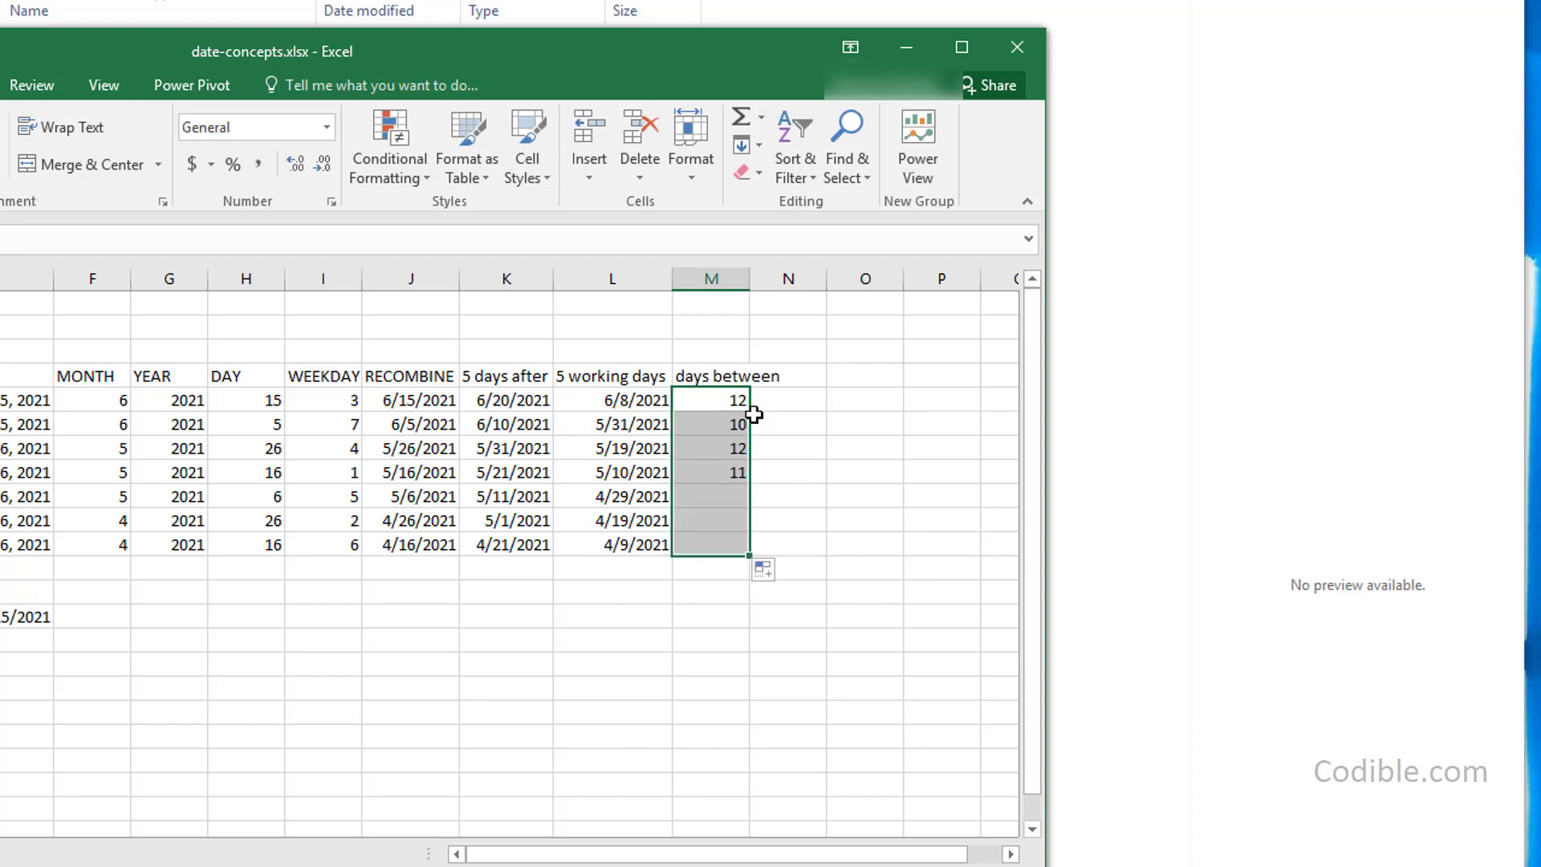
{"action": "left_click", "coordinate": [798, 373]}
Widen column M and head N4 'Working days between'
{"action": "double_click", "coordinate": [741, 281]}
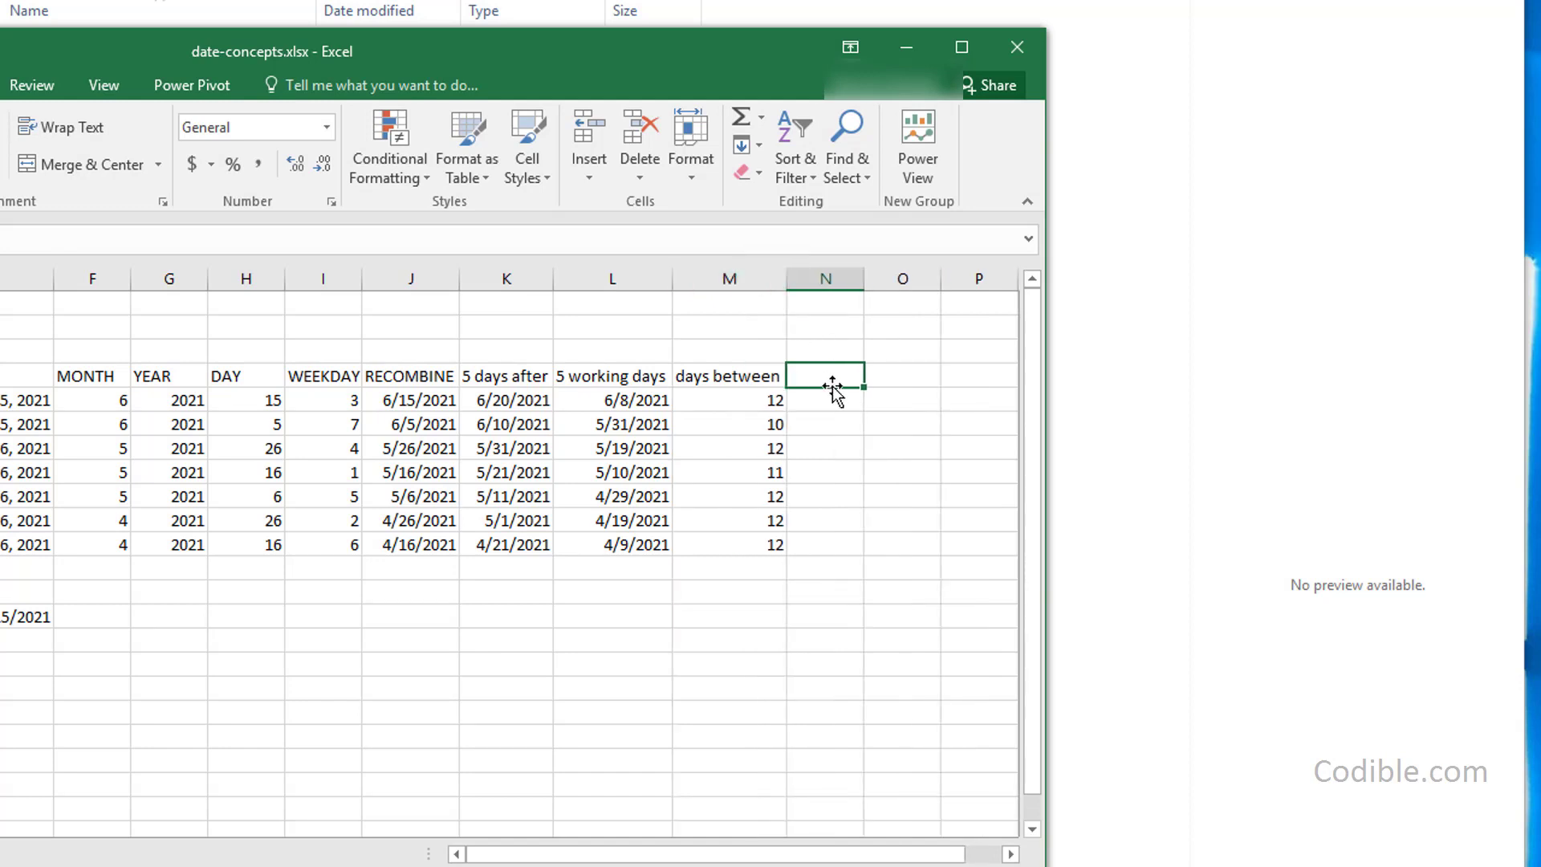
{"action": "type", "text": "W"}
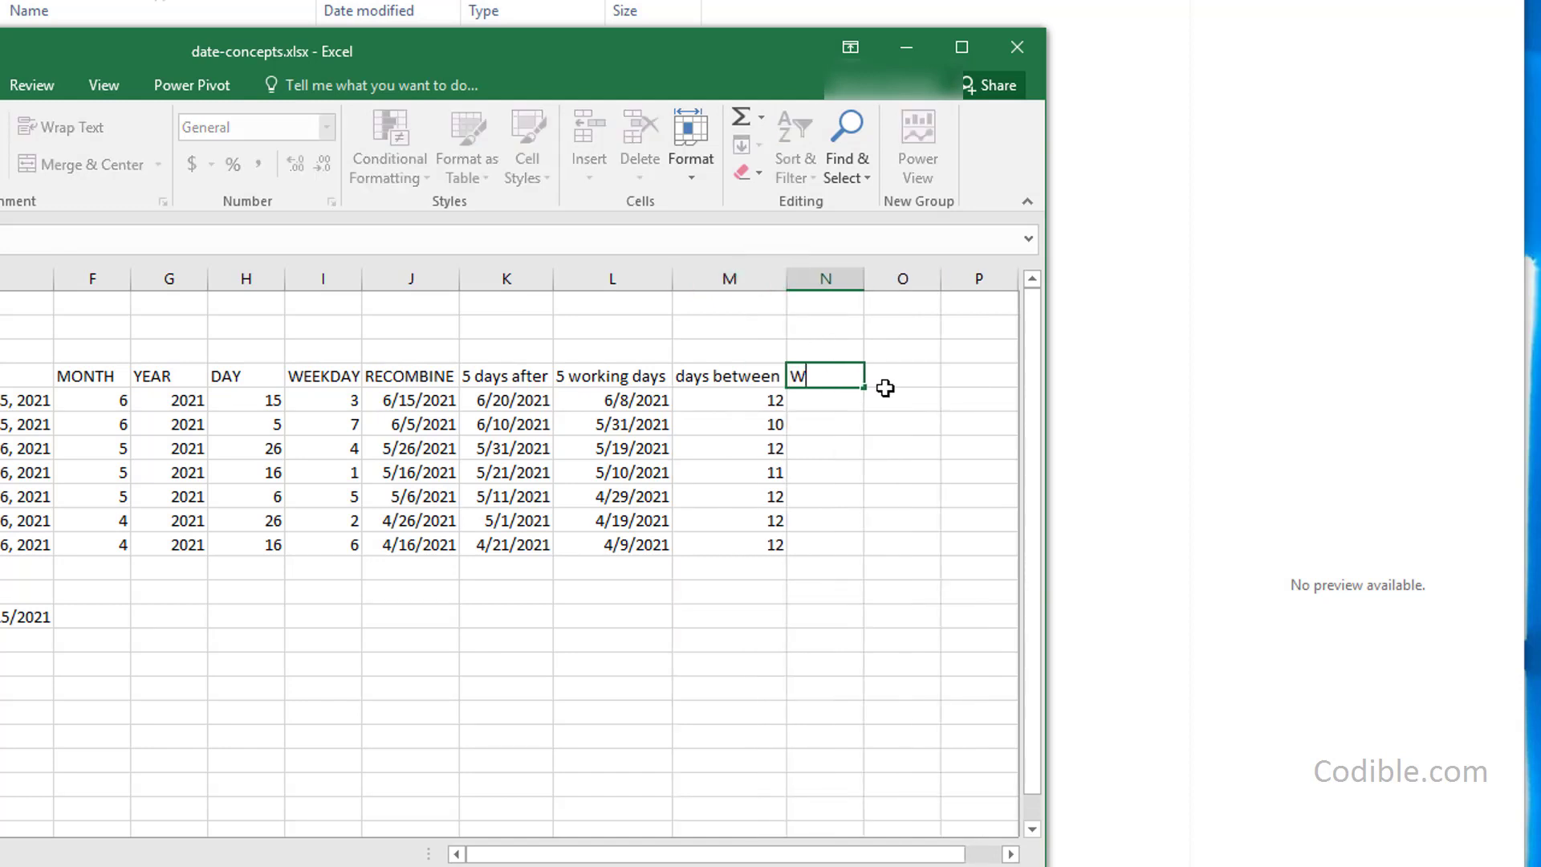
{"action": "type", "text": "orking days between"}
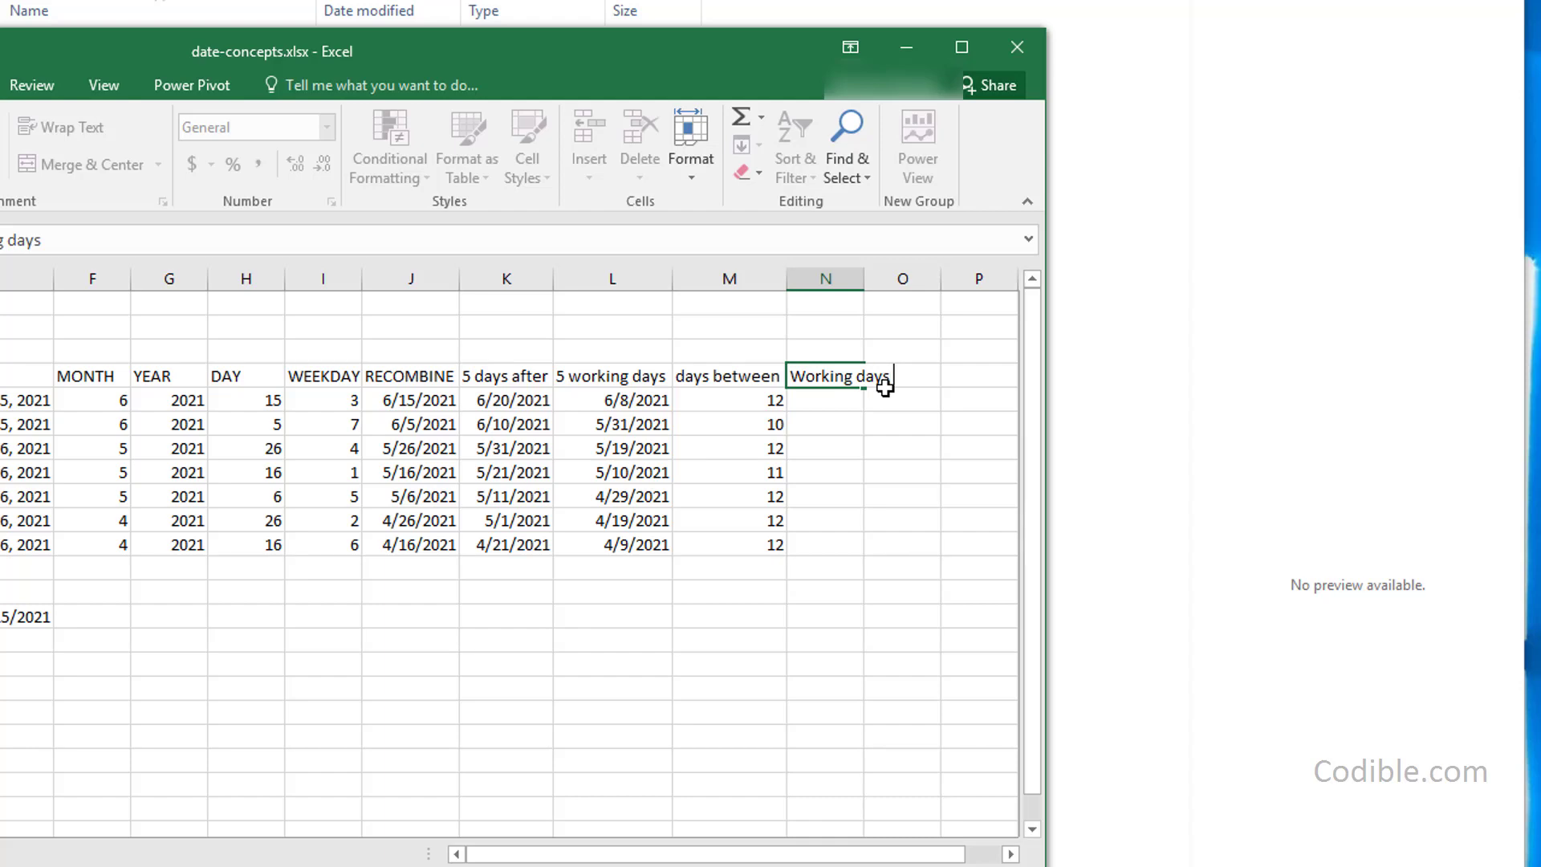
{"action": "key", "text": "Return"}
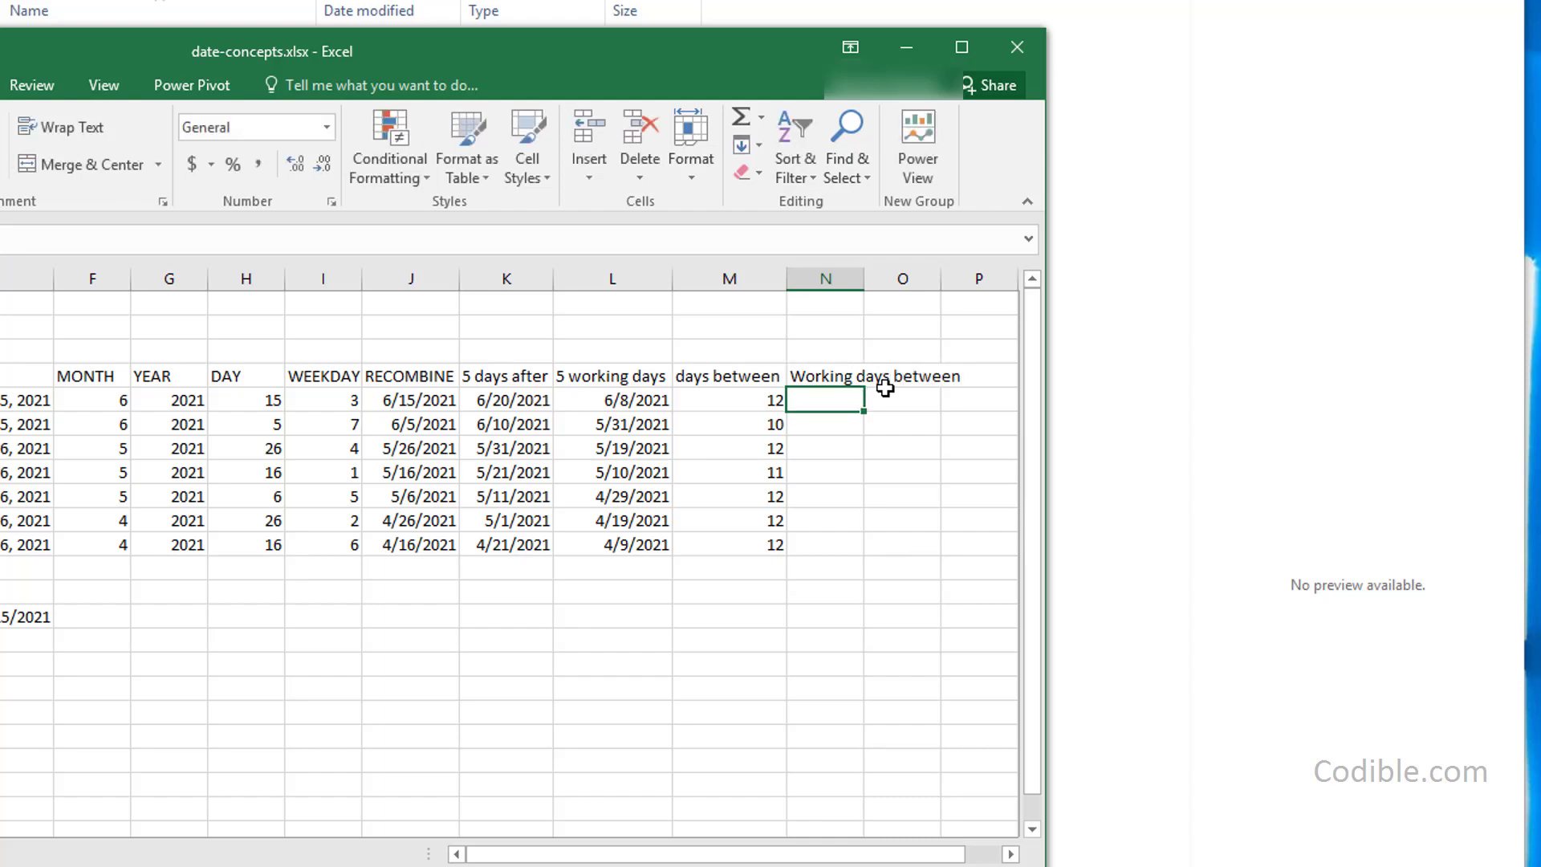
{"action": "key", "text": "super+Up"}
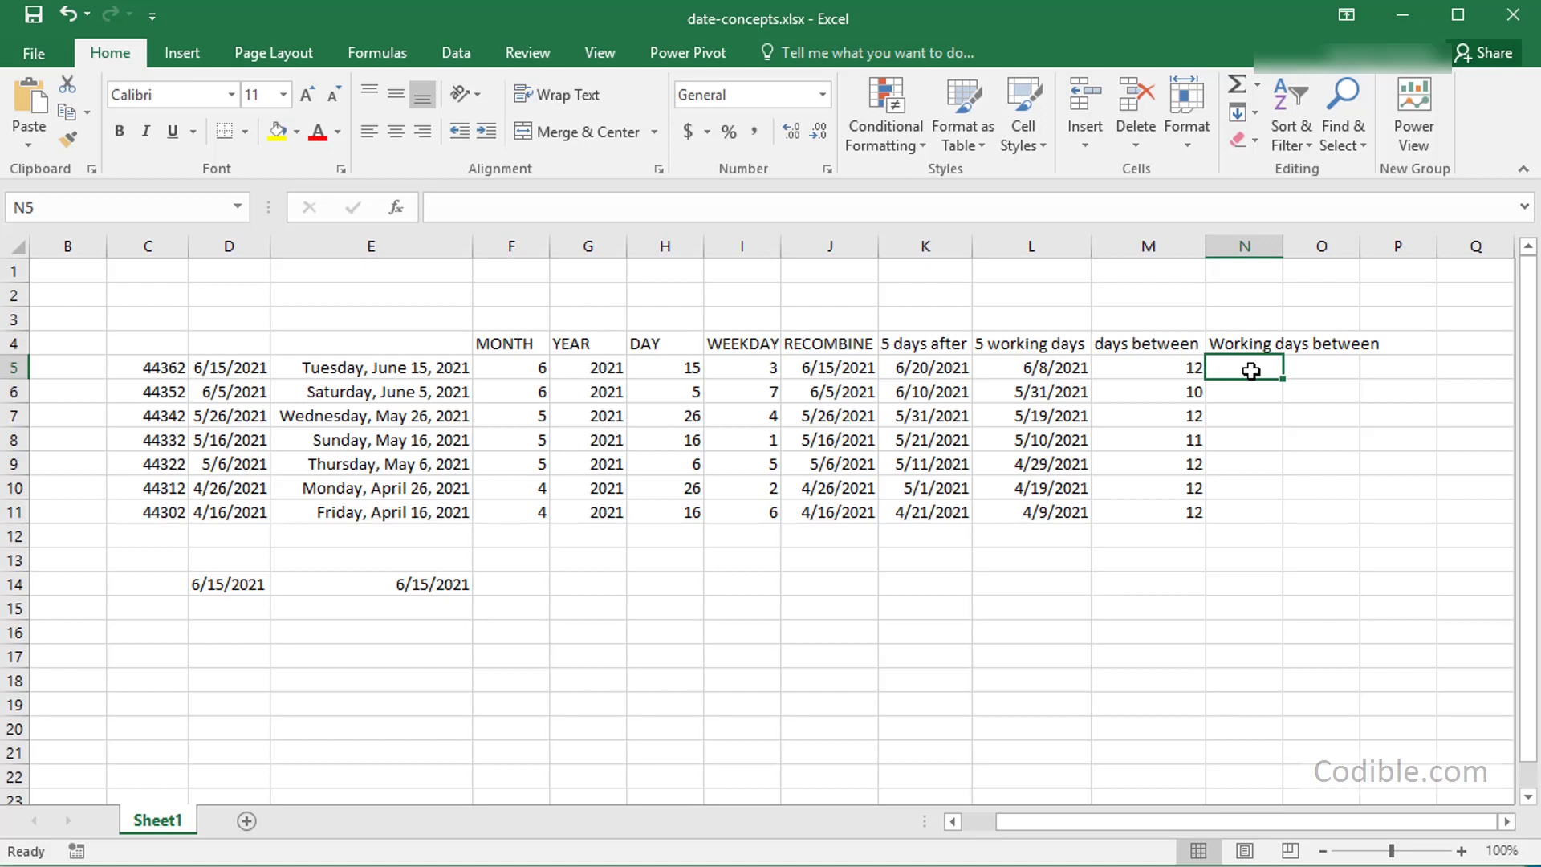
Enter =NETWORKDAYS(L5,K5) in N5 and fill it down to N11, giving 9 or 10
{"action": "type", "text": "=networkd"}
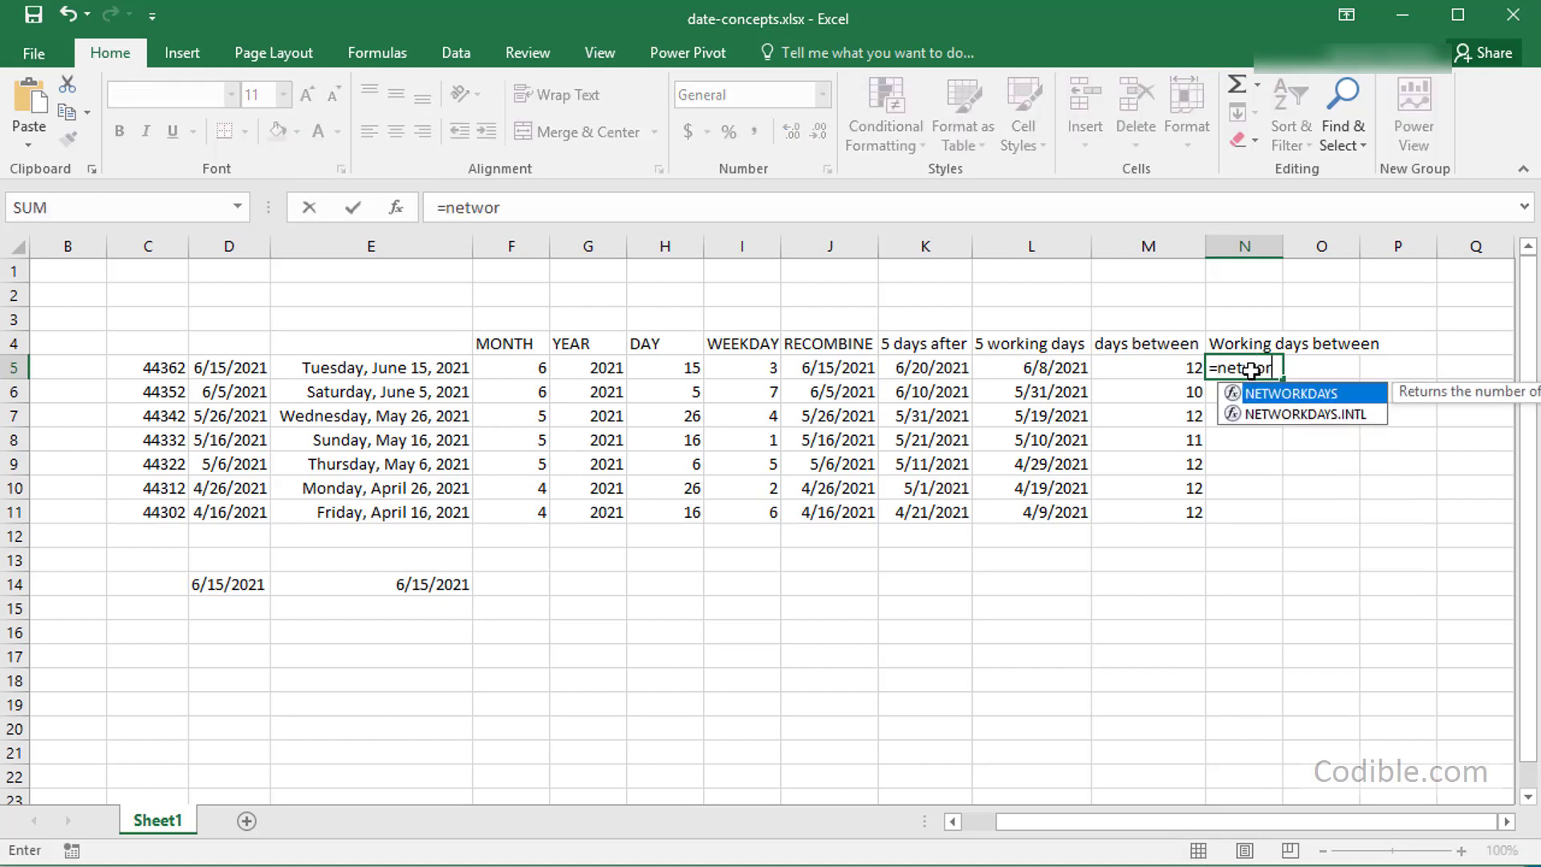
{"action": "key", "text": "Tab"}
{"action": "key", "text": "Left"}
{"action": "key", "text": "Left"}
{"action": "key", "text": "Left"}
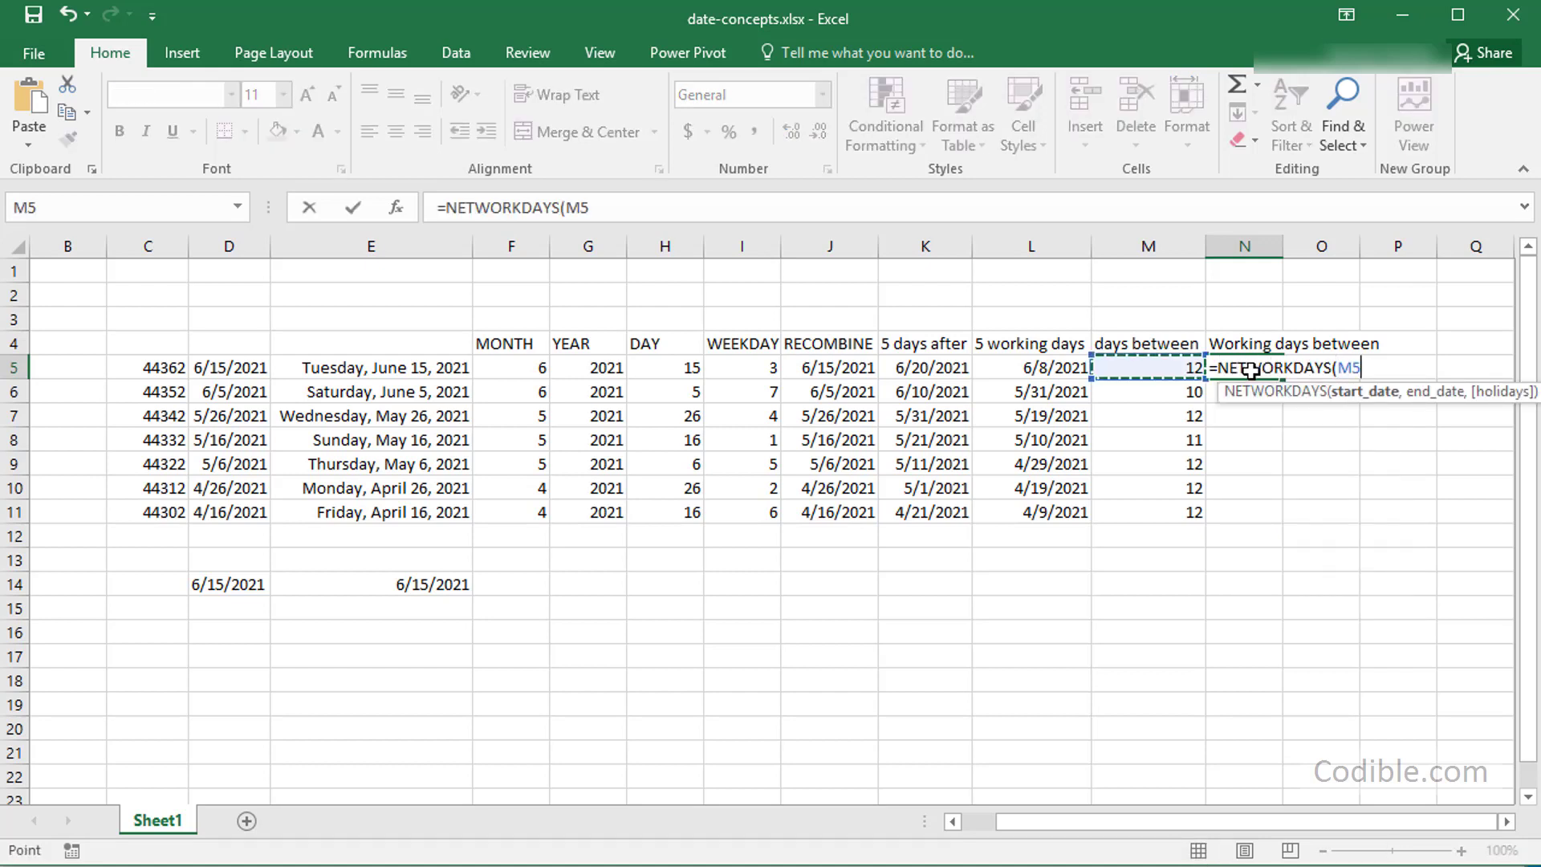
{"action": "key", "text": "Right"}
{"action": "type", "text": ","}
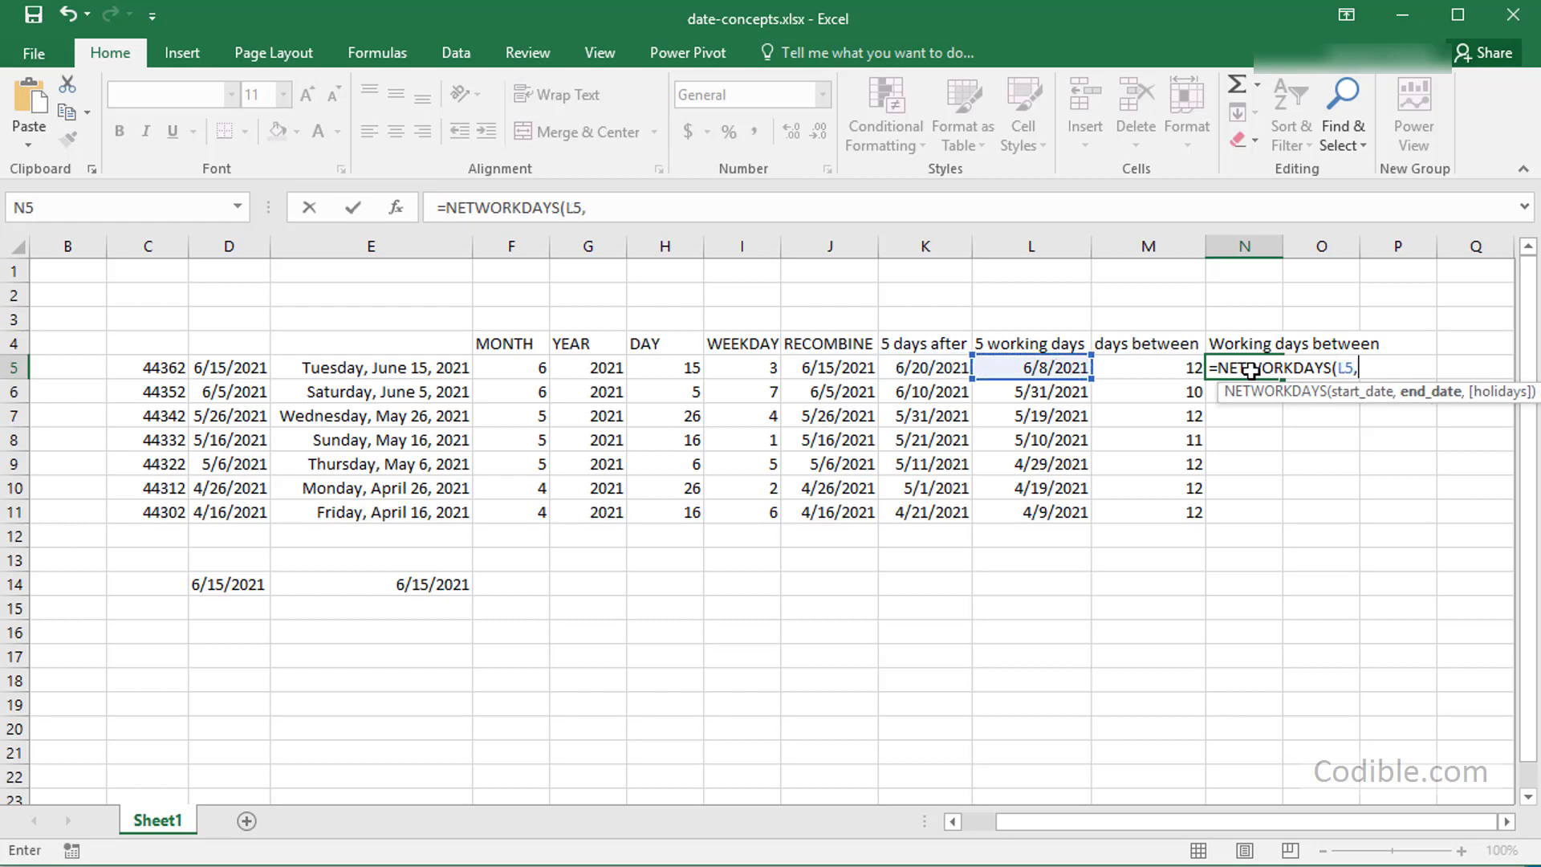
{"action": "left_click", "coordinate": [936, 378]}
{"action": "type", "text": ")"}
{"action": "key", "text": "Return"}
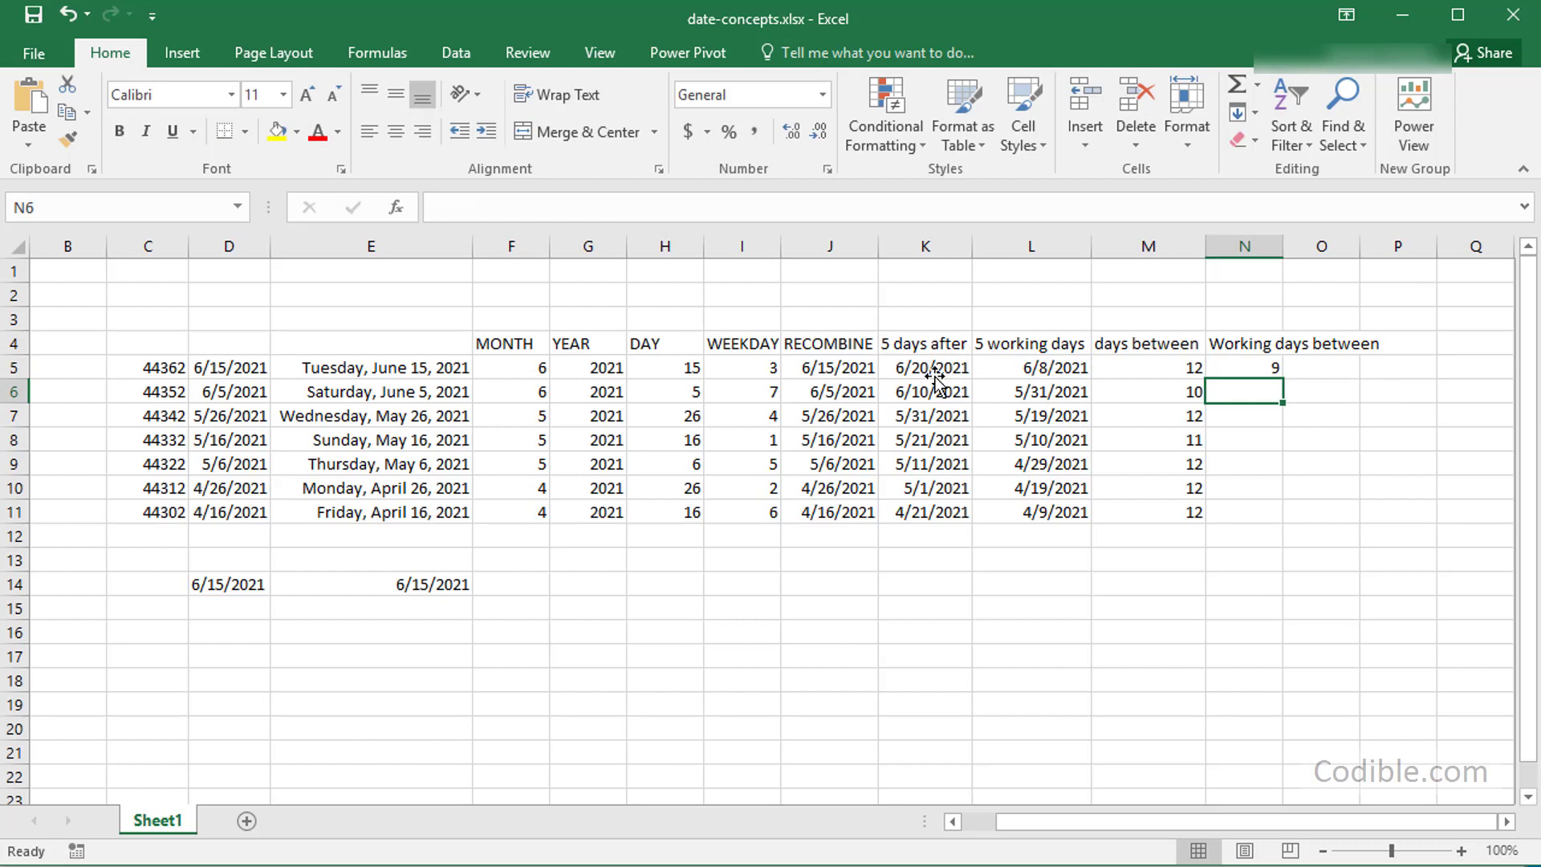
{"action": "key", "text": "Up"}
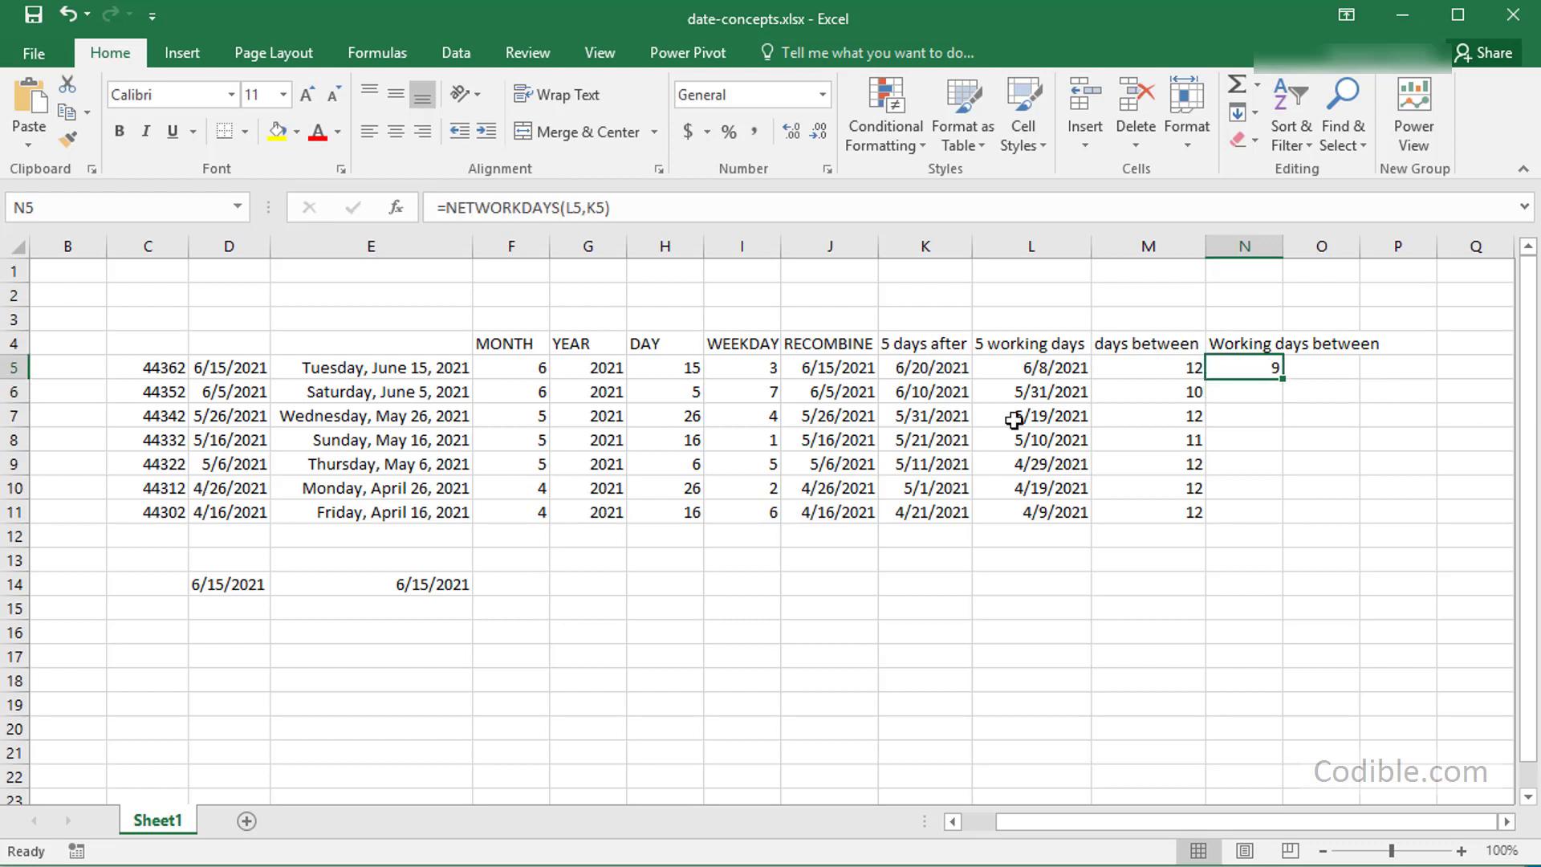
{"action": "double_click", "coordinate": [1282, 378]}
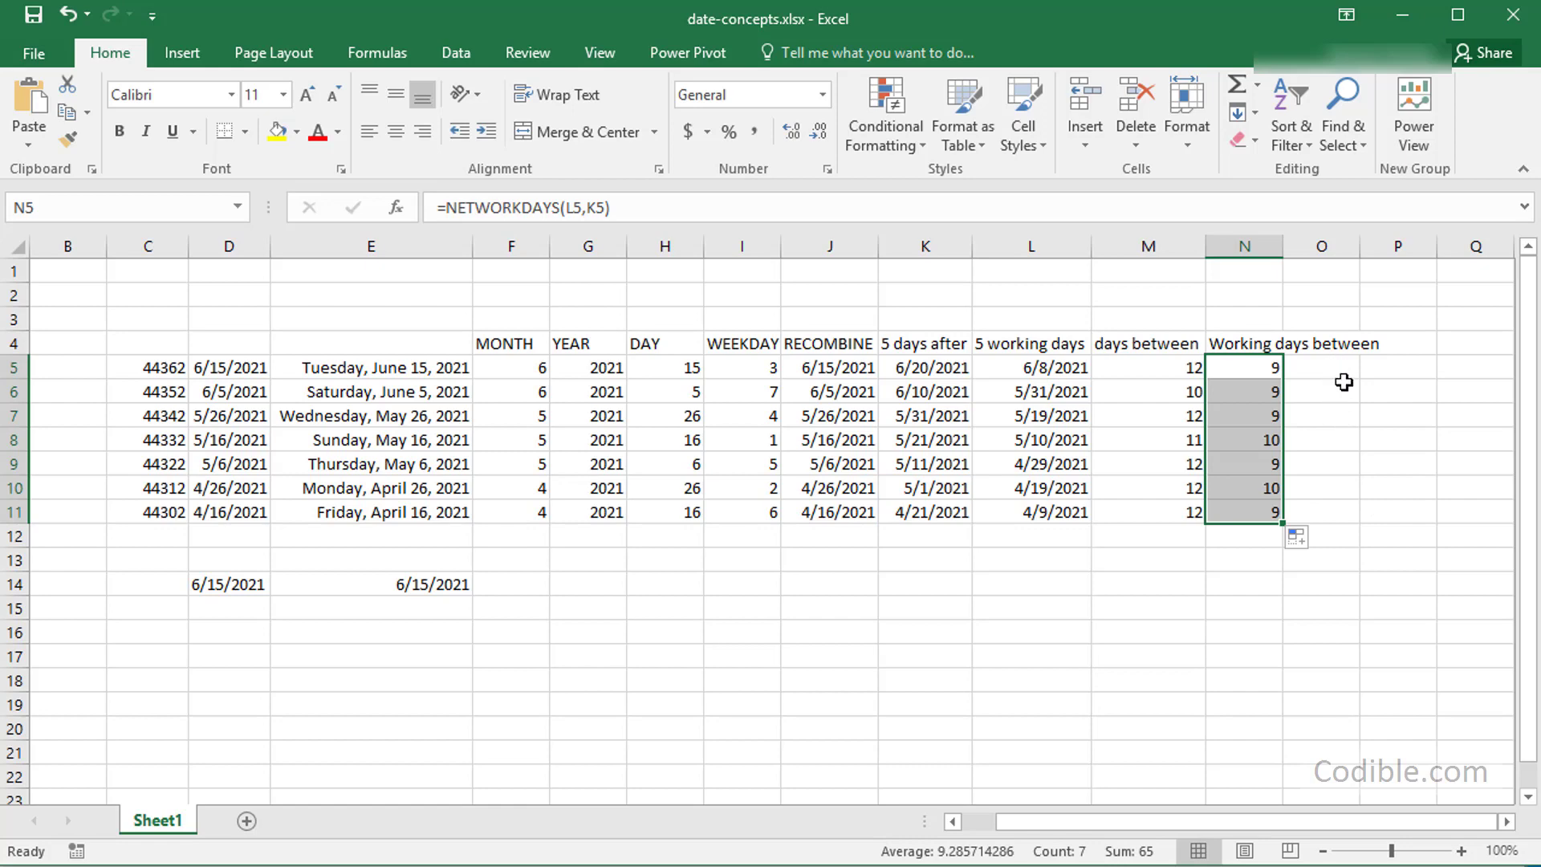
Type the heading 'Months between' in O4
{"action": "scroll", "coordinate": [1105, 329], "scroll_direction": "right", "scroll_amount": 3}
{"action": "left_click", "coordinate": [1105, 329]}
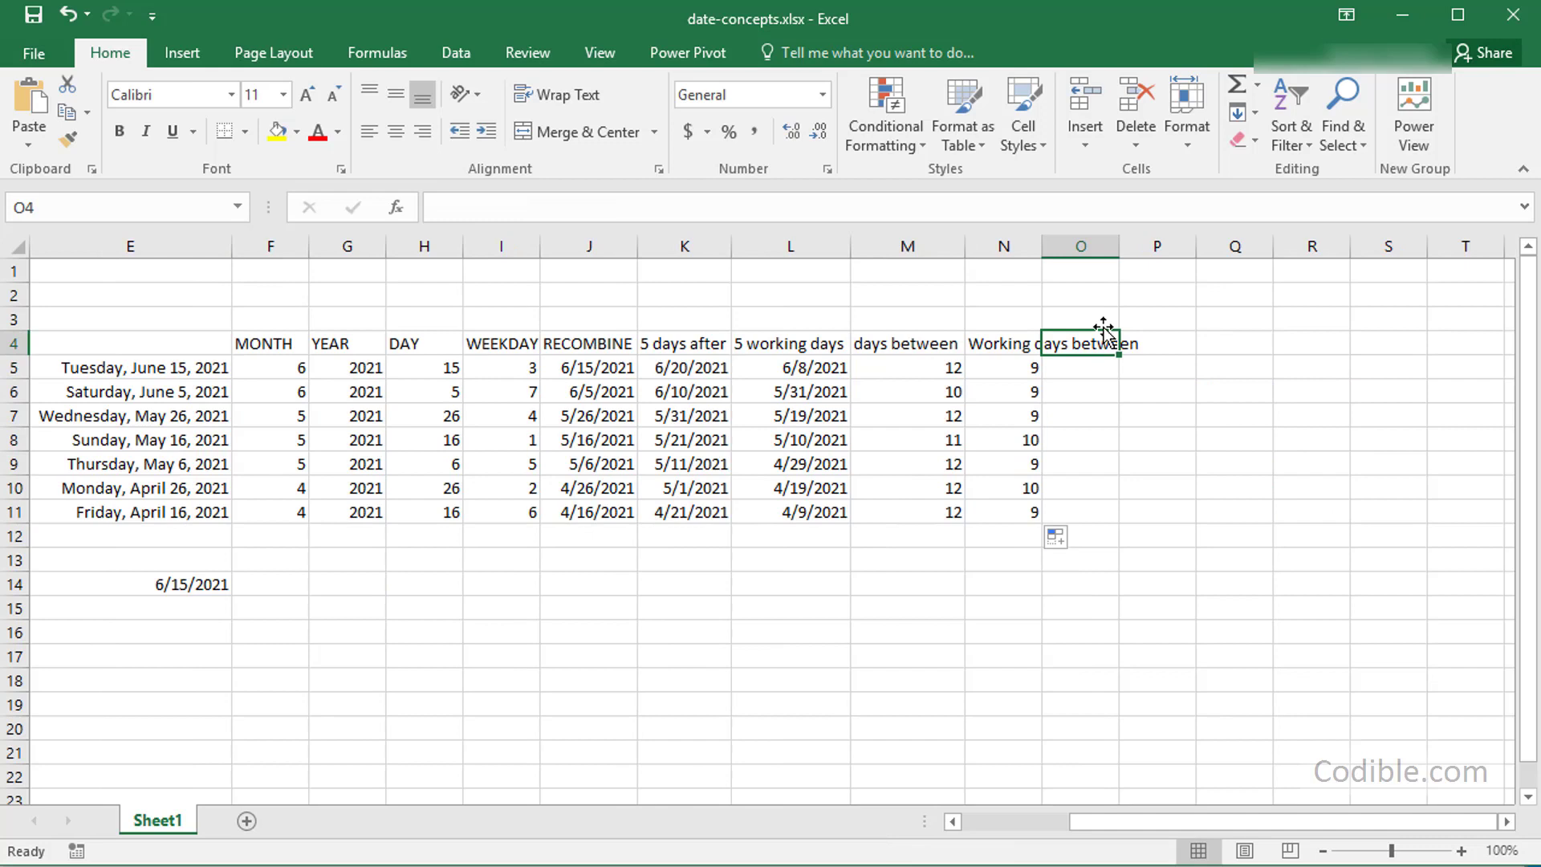
{"action": "type", "text": "Mont"}
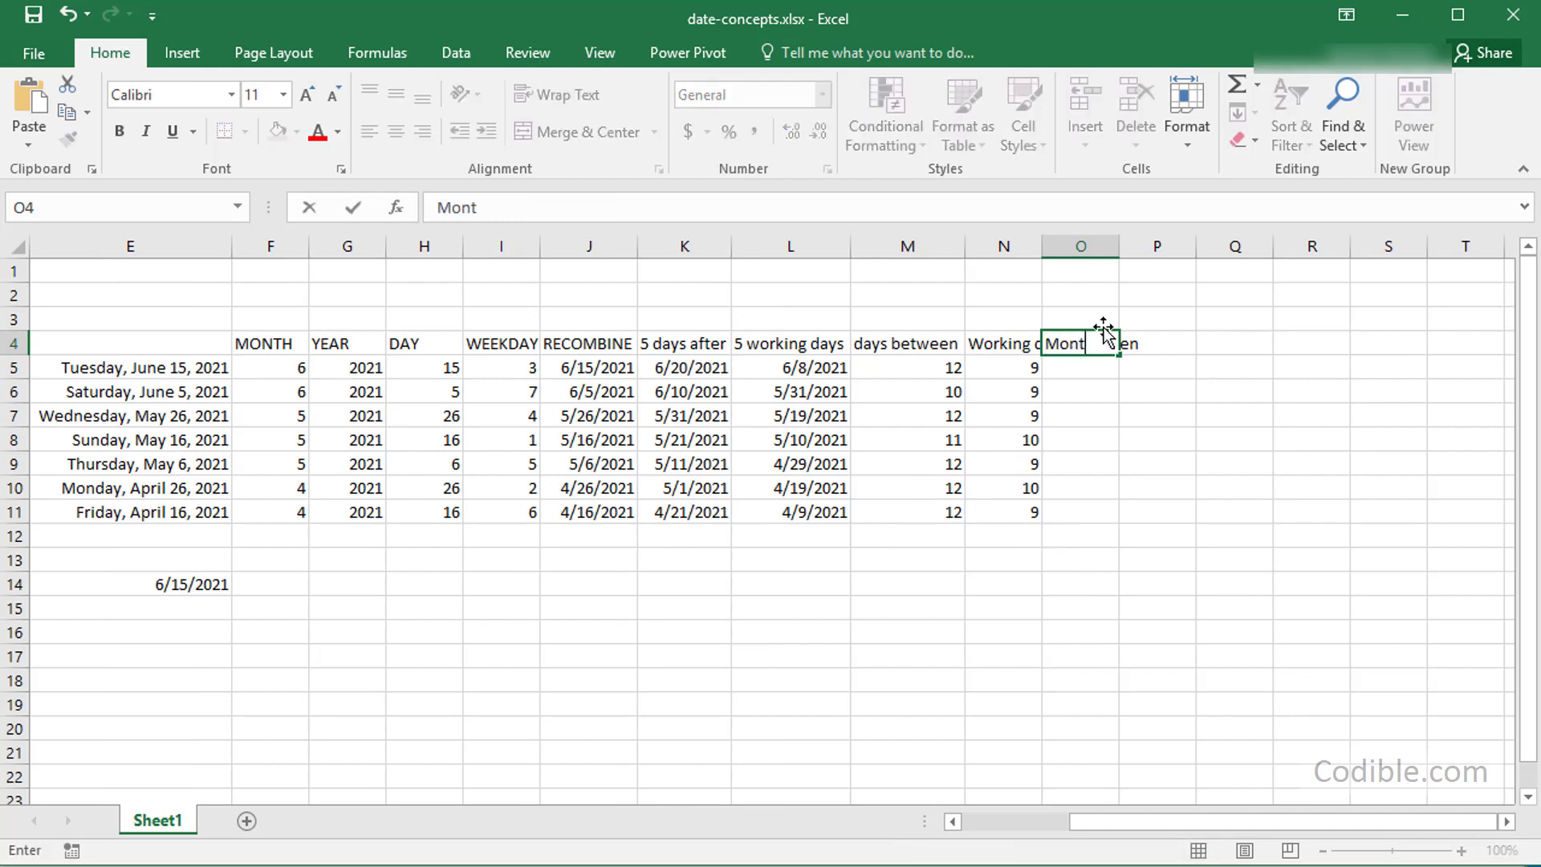
{"action": "type", "text": "hs between"}
{"action": "key", "text": "Return"}
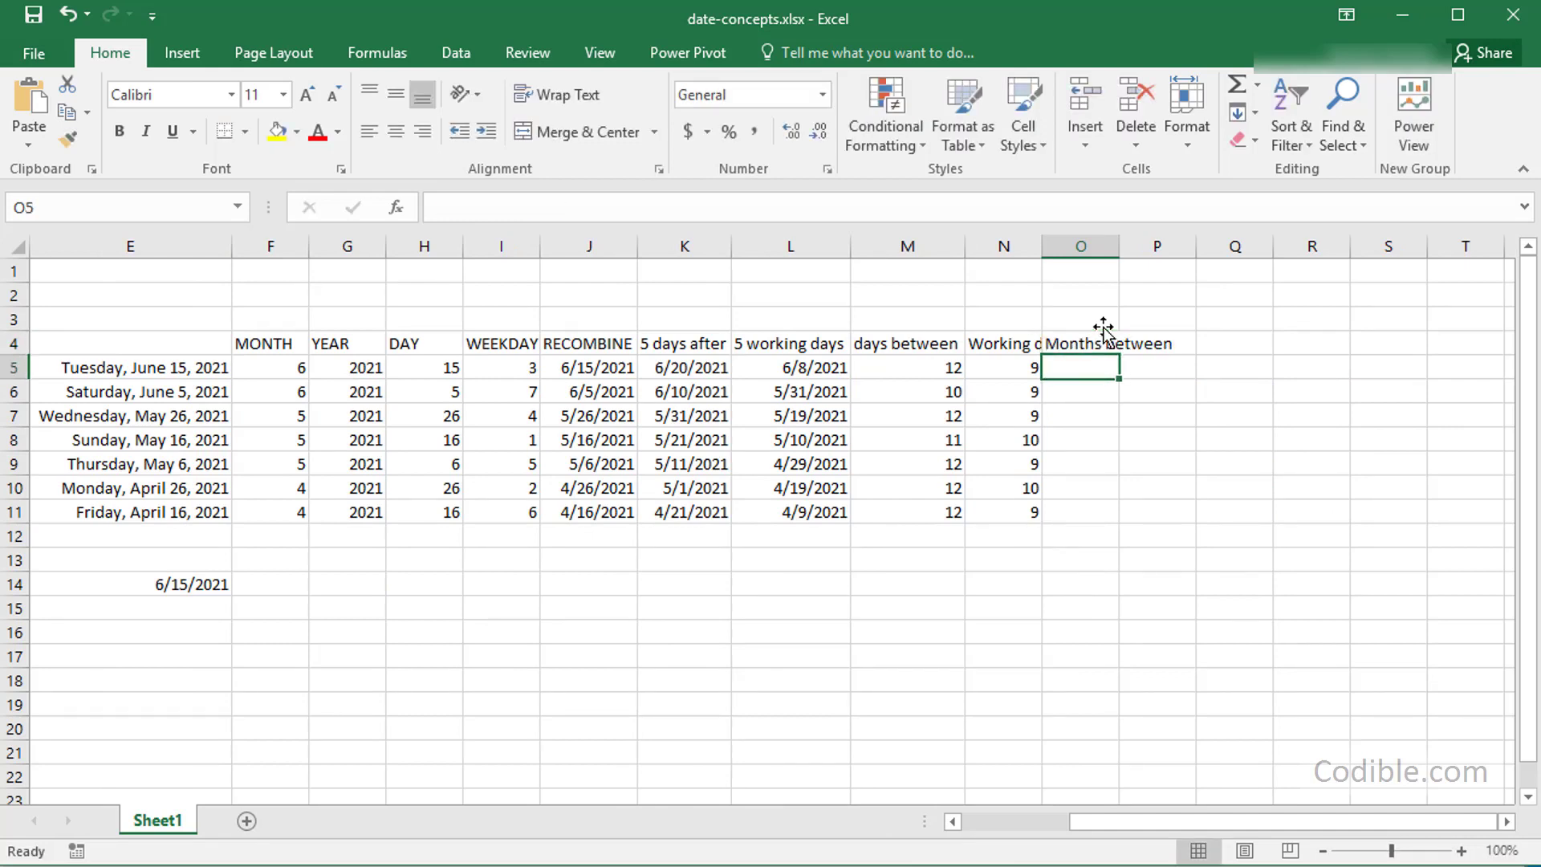
Enter =DATEDIF(L5,K5,"m") in O5, which returns 0
{"action": "type", "text": "=datedif("}
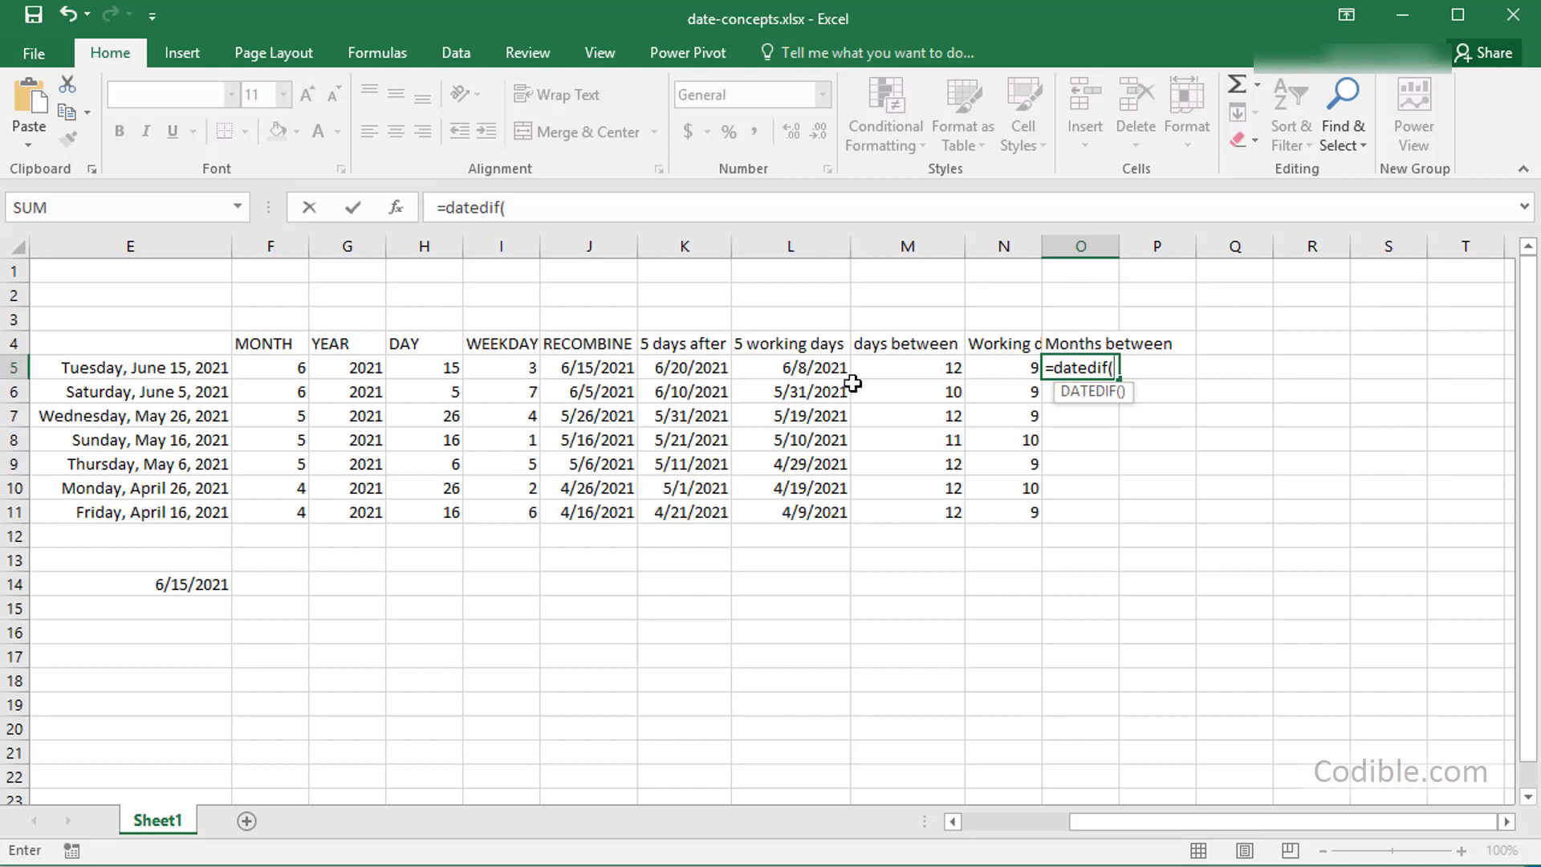
{"action": "left_click", "coordinate": [838, 369]}
{"action": "type", "text": ","}
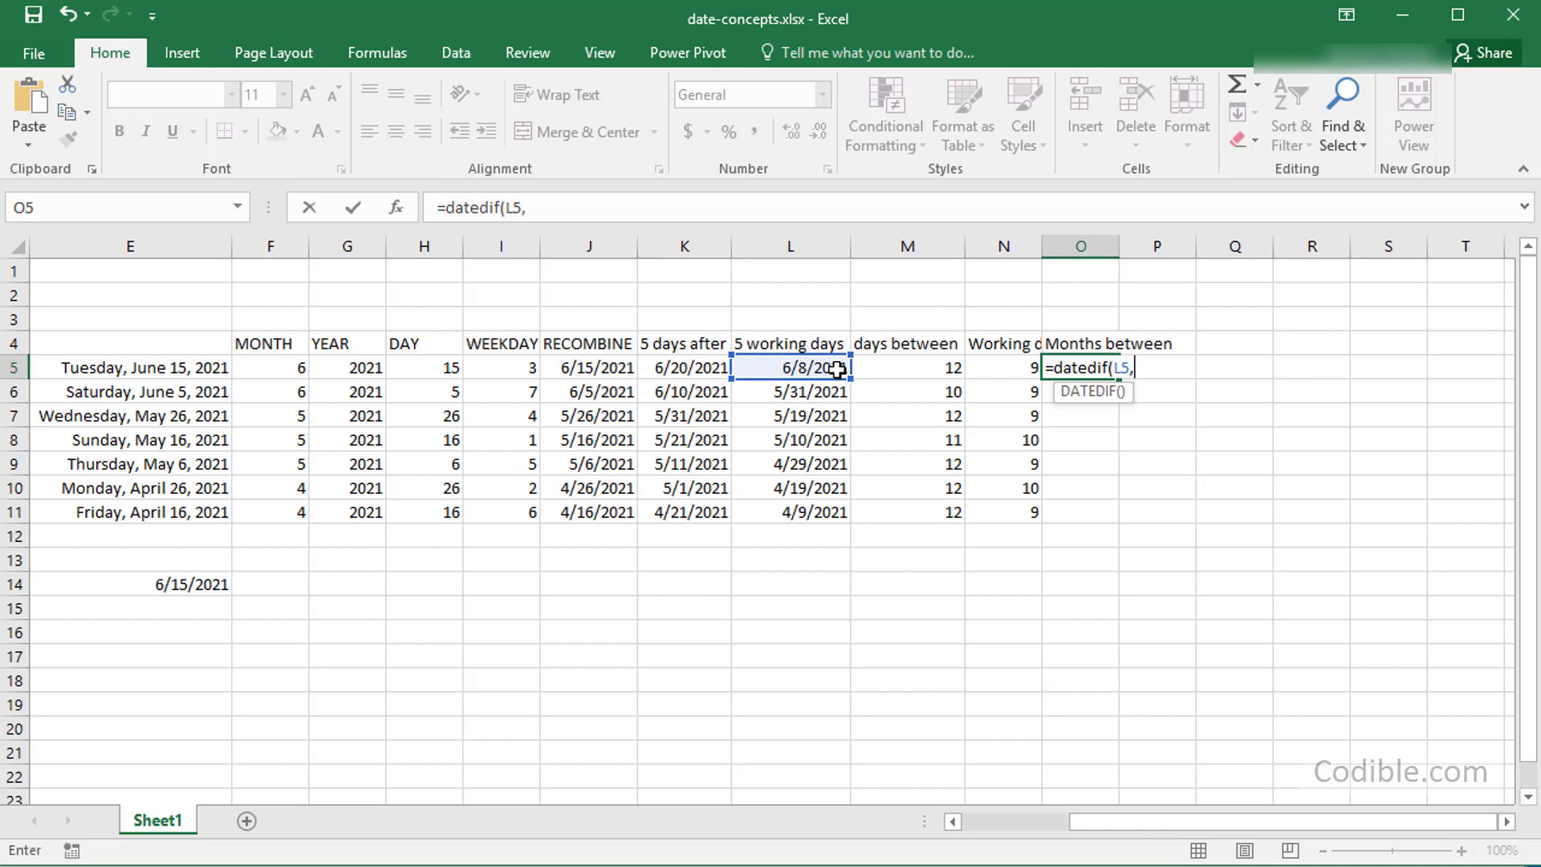
{"action": "left_click", "coordinate": [687, 369]}
{"action": "type", "text": ","}
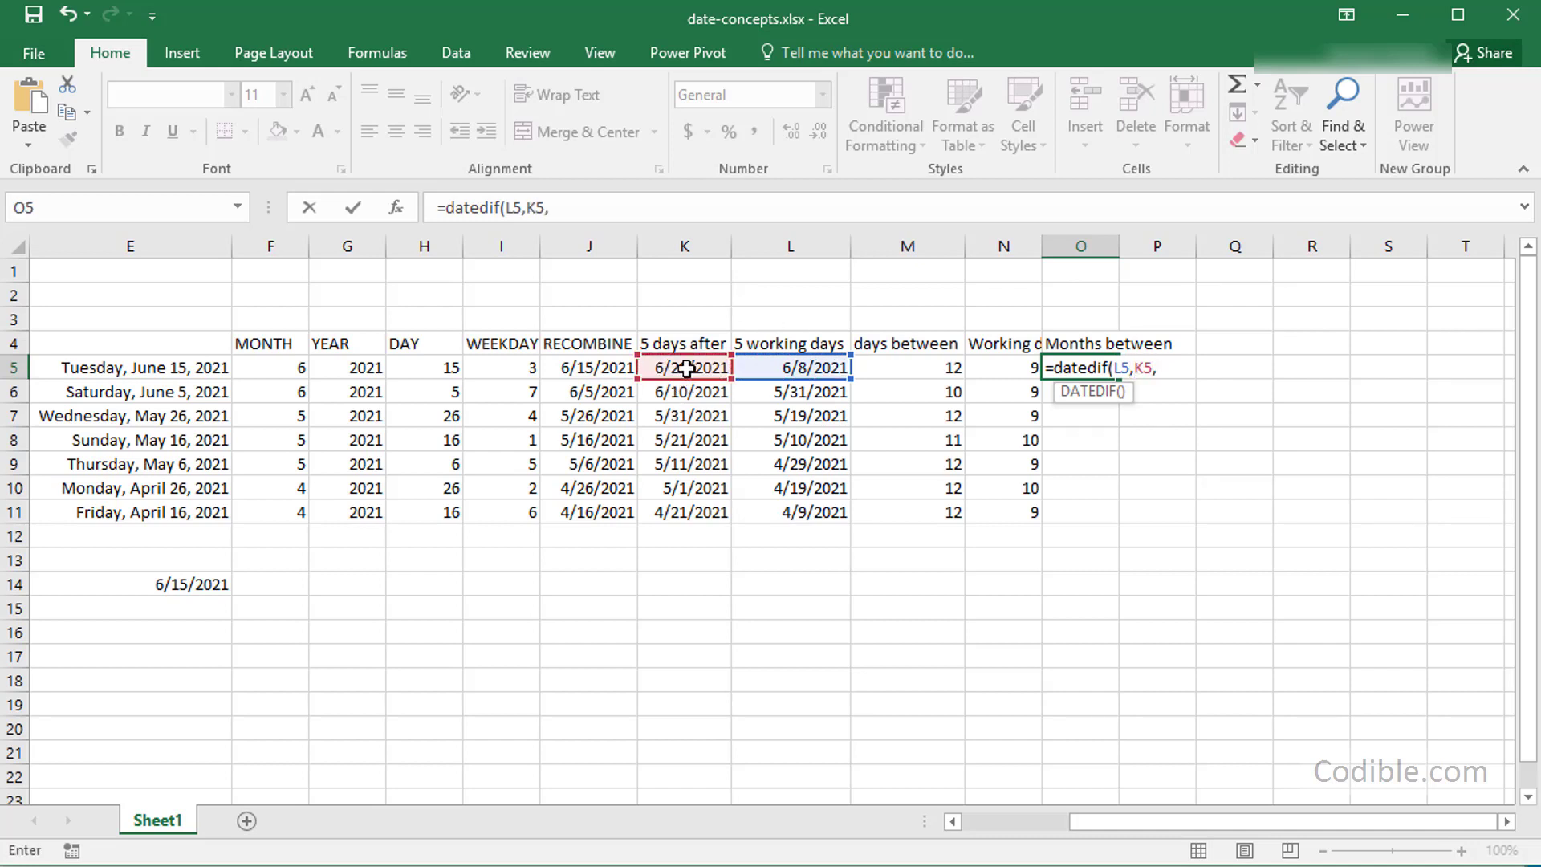
{"action": "type", "text": "\"m\")"}
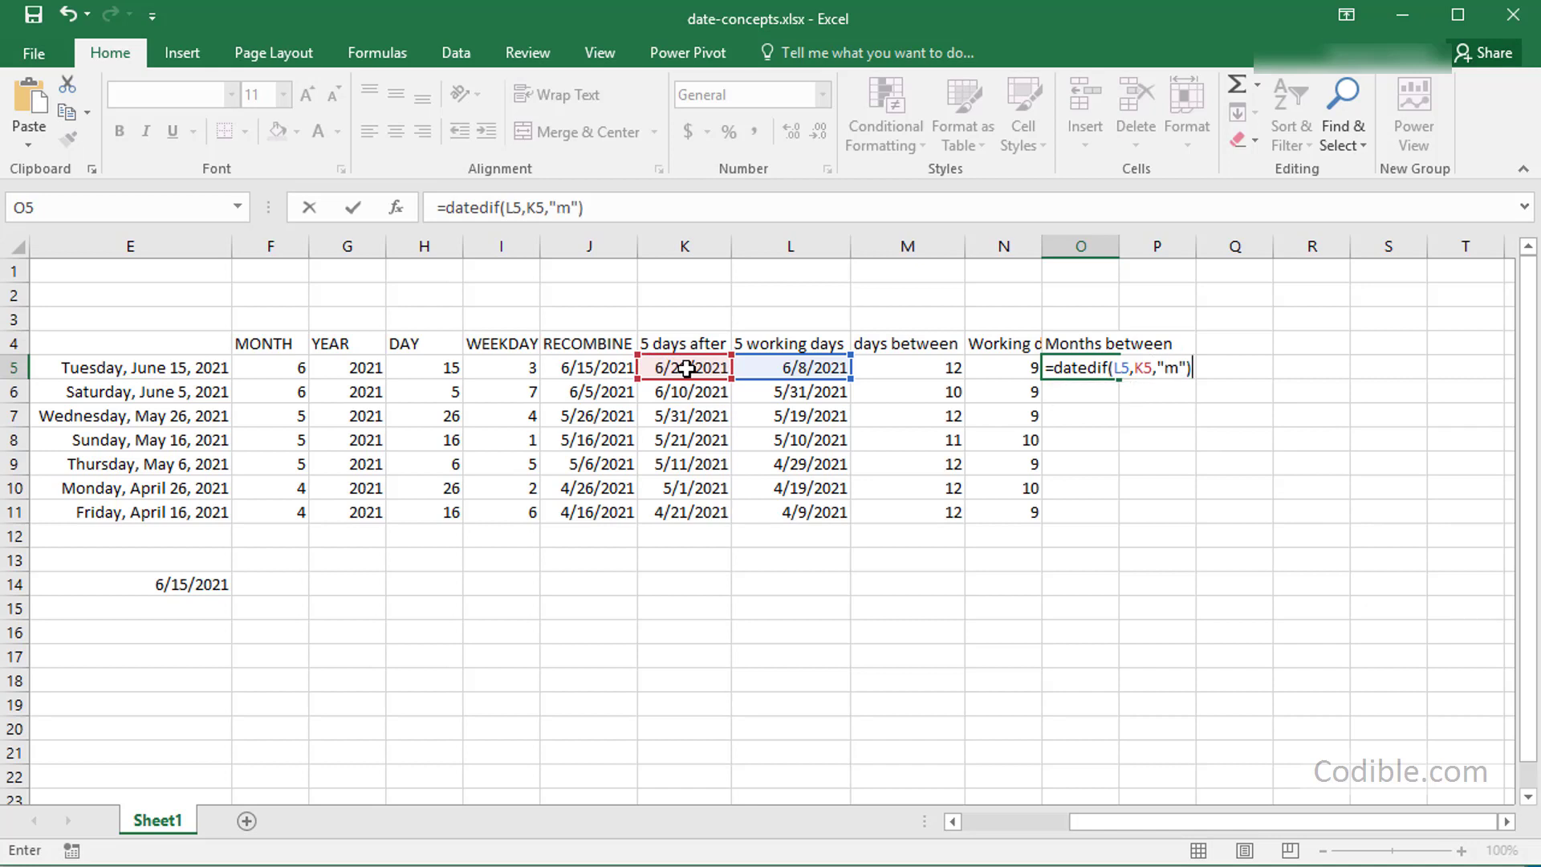
{"action": "key", "text": "Return"}
{"action": "key", "text": "Up"}
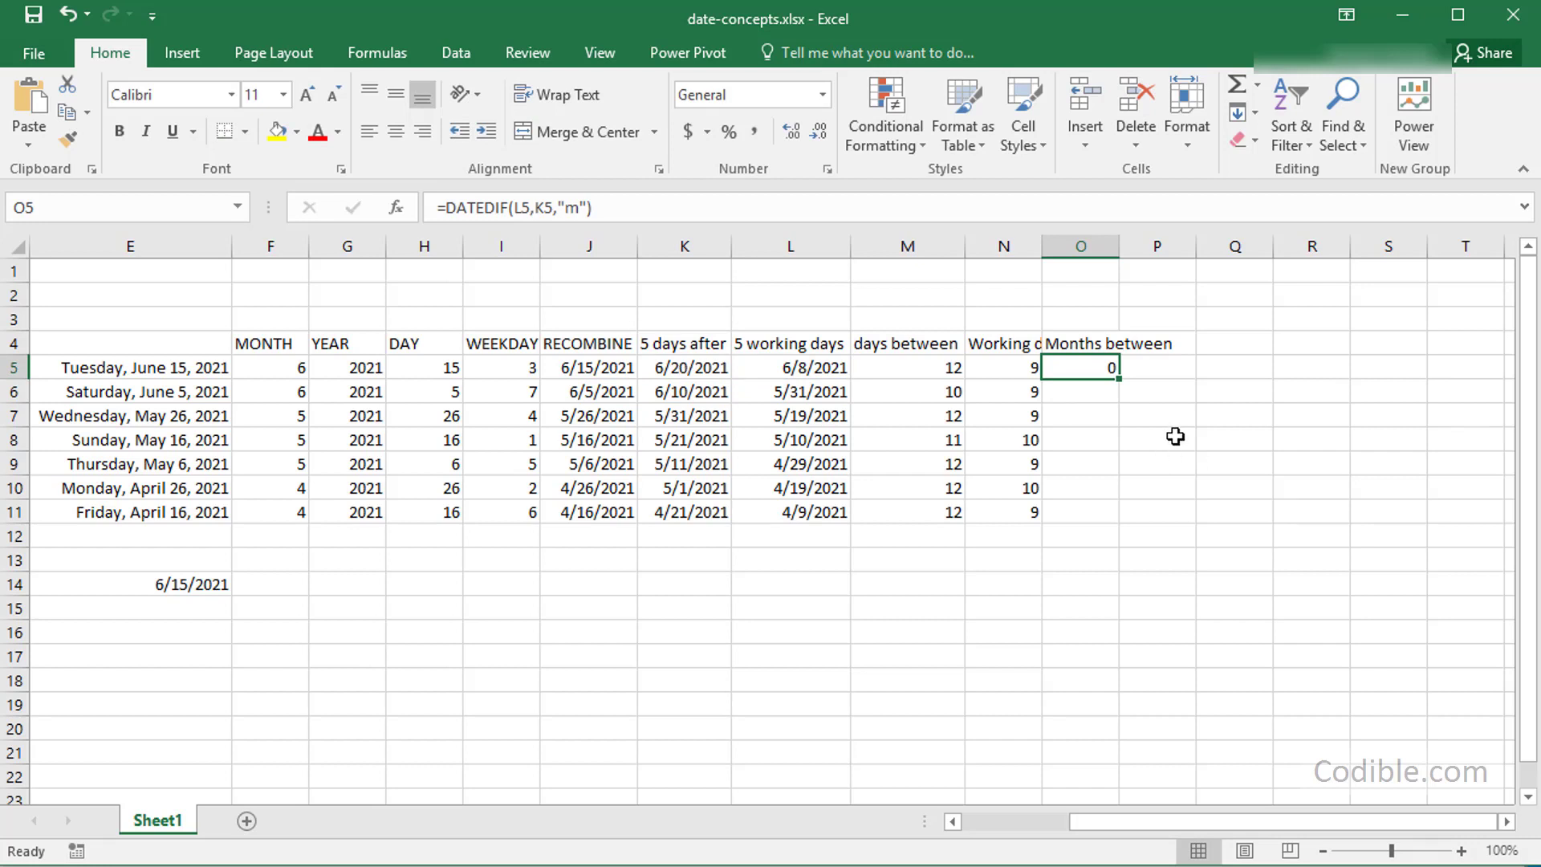
{"action": "double_click", "coordinate": [1108, 369]}
{"action": "key", "text": "Escape"}
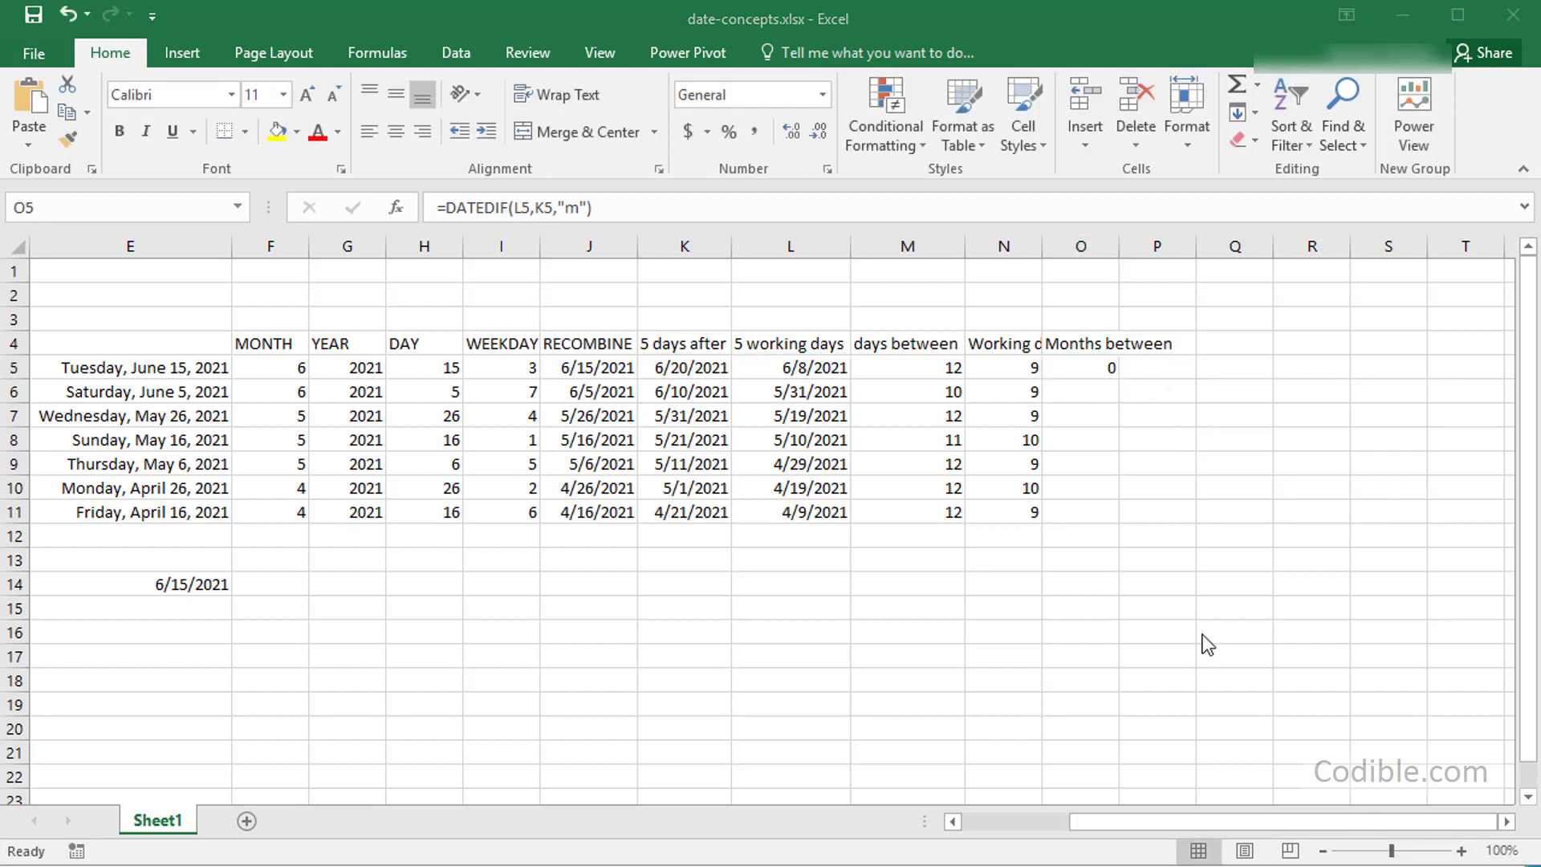
{"action": "left_click", "coordinate": [1099, 368]}
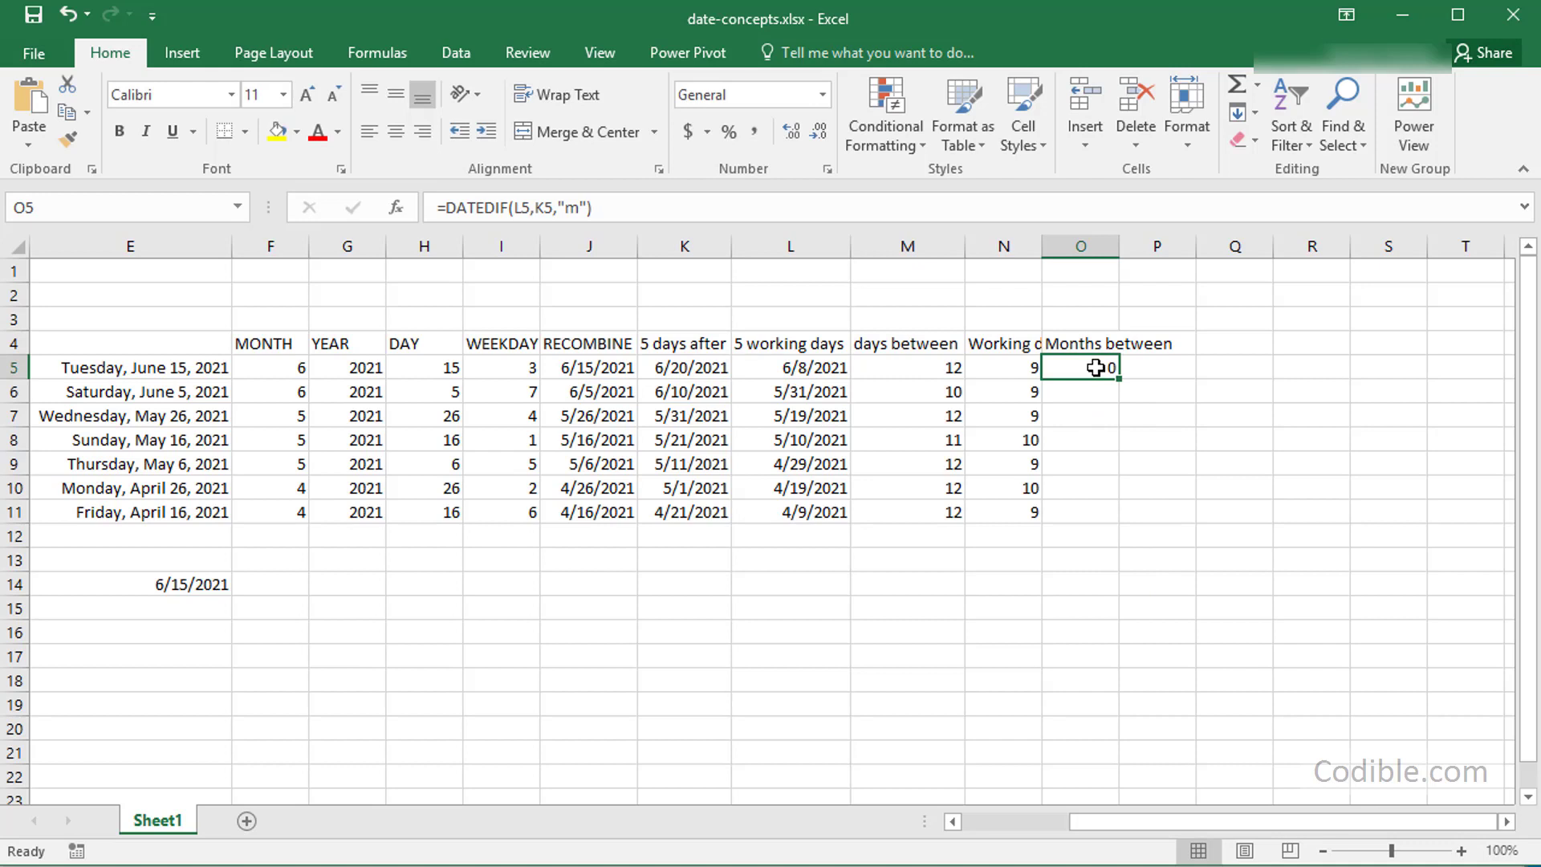
{"action": "double_click", "coordinate": [1096, 367]}
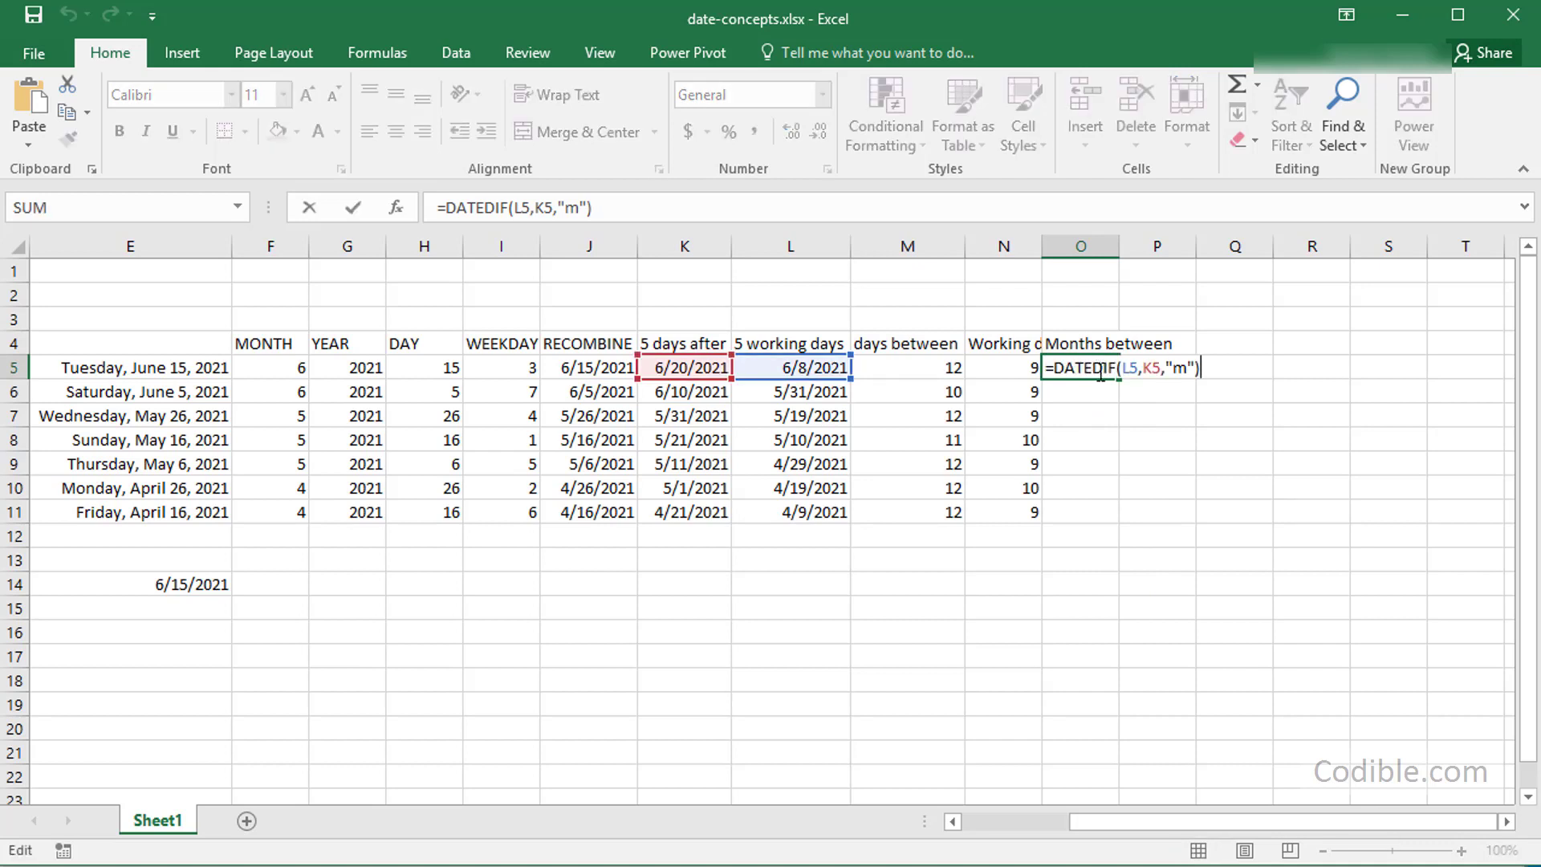
Change O5 to =DATEDIF(L5,K$5,"m") and drag it down the column
{"action": "left_click", "coordinate": [1155, 371]}
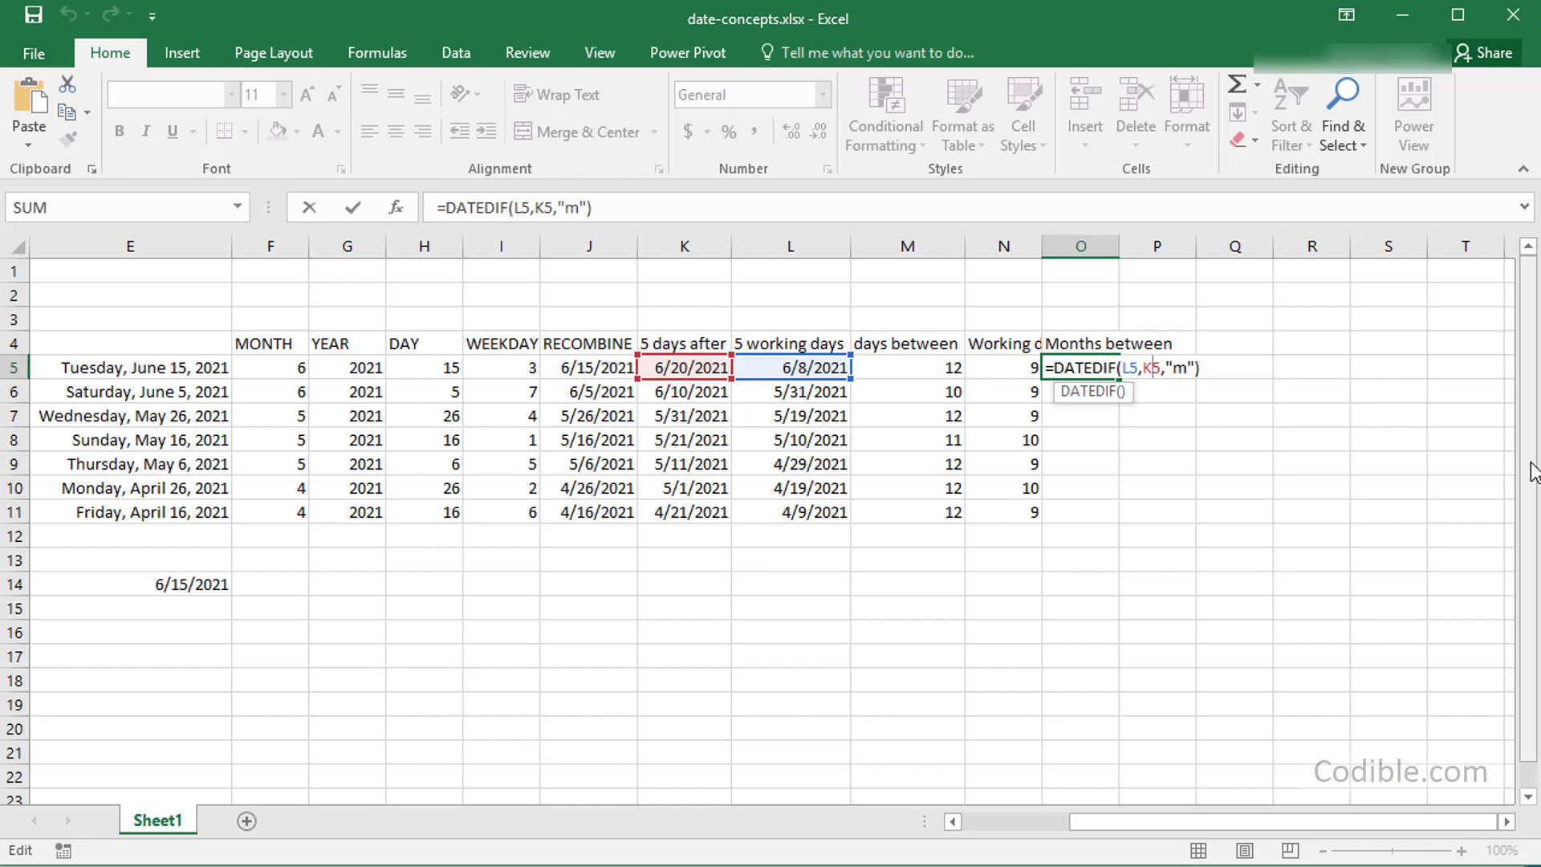
{"action": "type", "text": "$"}
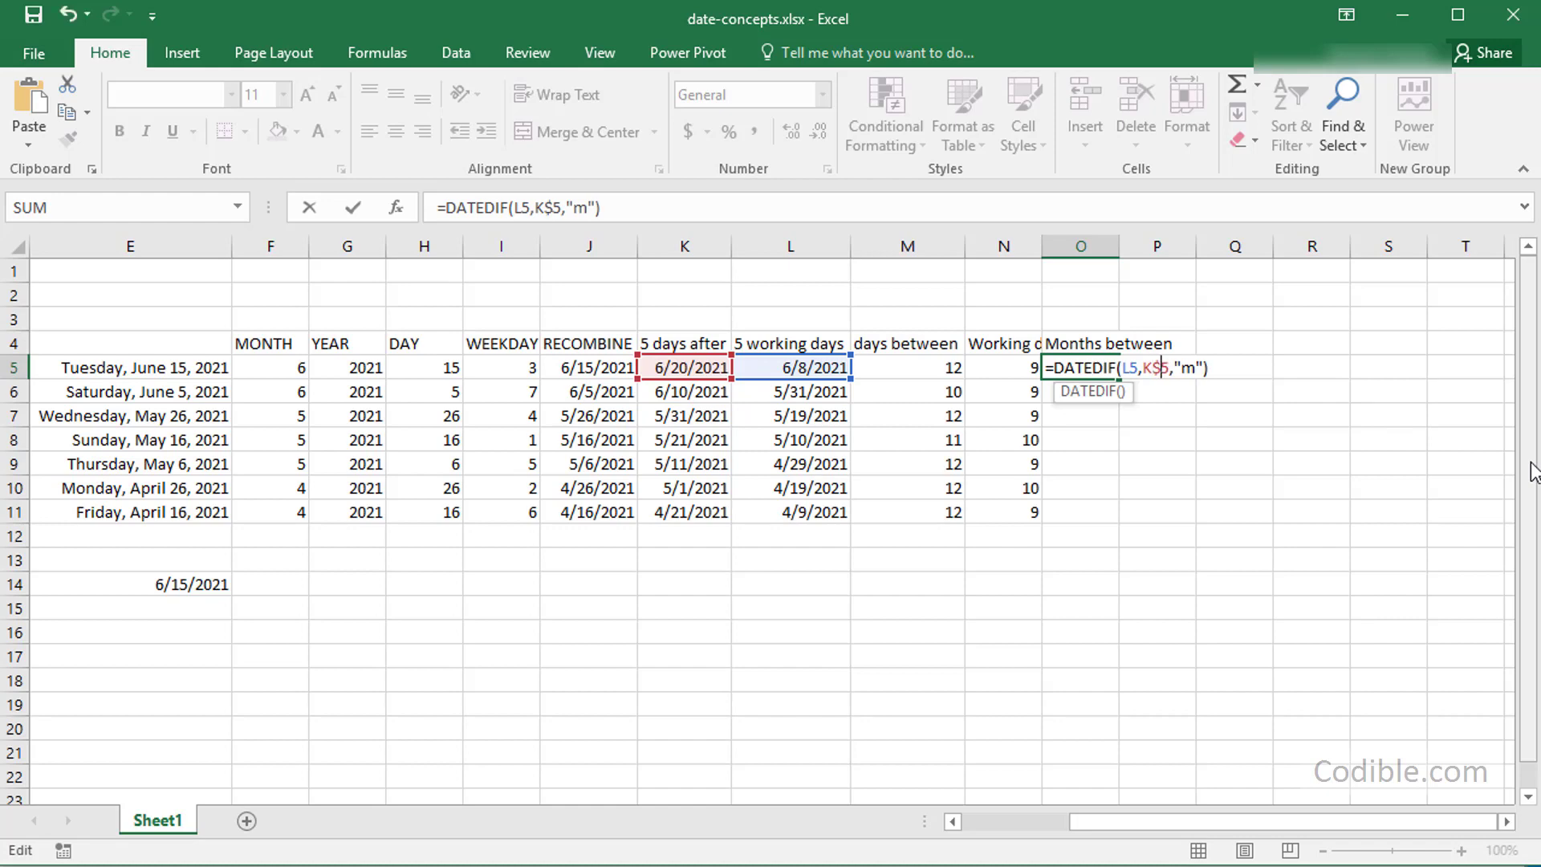
{"action": "key", "text": "Return"}
{"action": "key", "text": "Up"}
{"action": "left_click_drag", "start_coordinate": [1121, 383], "coordinate": [1126, 538]}
Clear the stray 1457 from O12 and review the formulas in O5 and L5
{"action": "left_click", "coordinate": [1096, 536]}
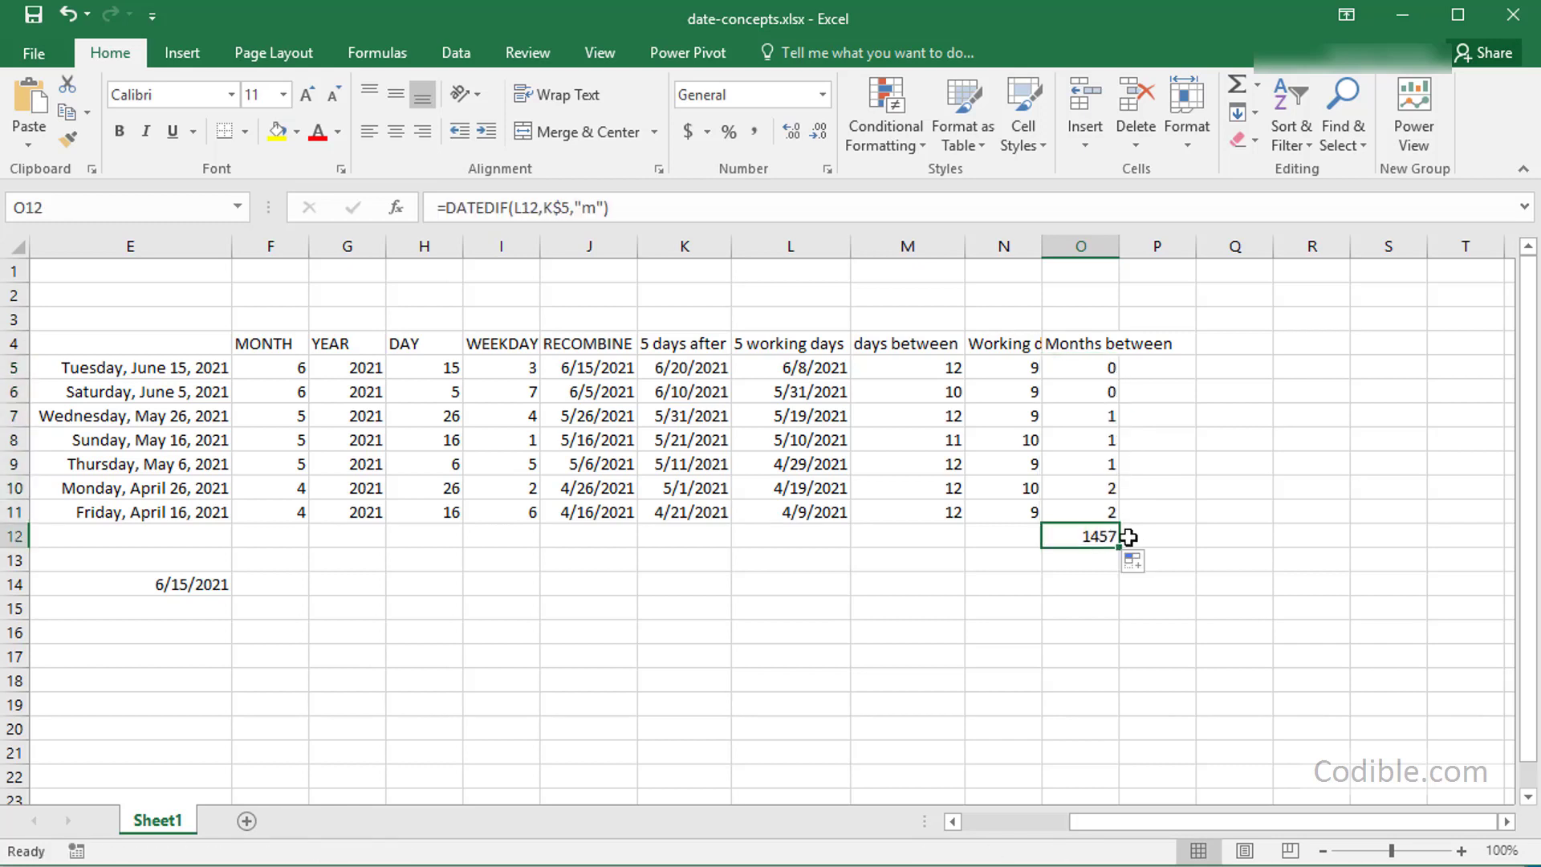
{"action": "key", "text": "Delete"}
{"action": "key", "text": "Up"}
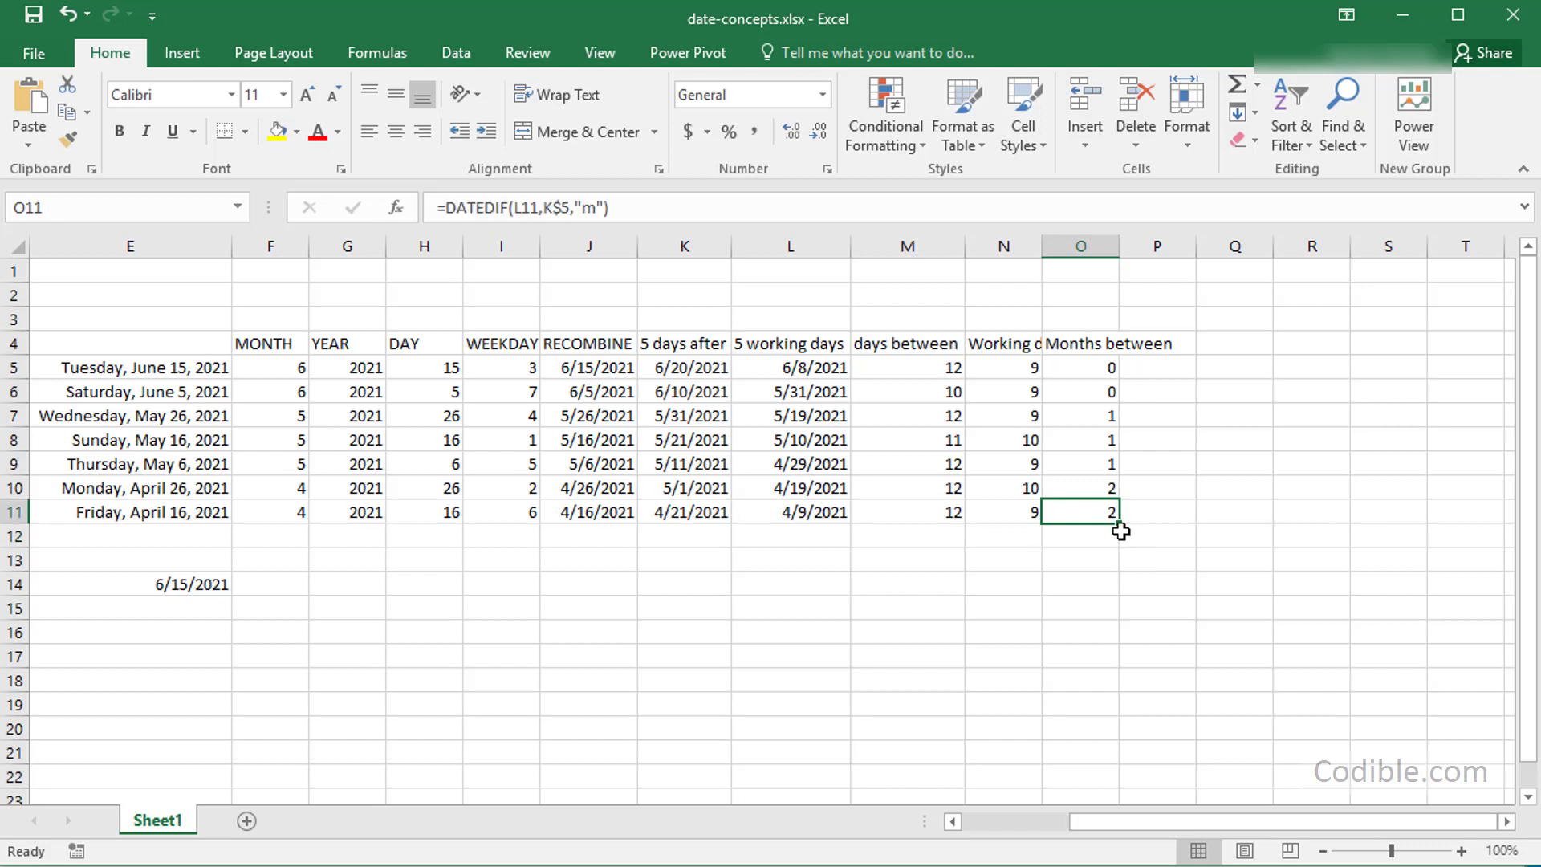
{"action": "left_click", "coordinate": [1092, 415]}
{"action": "left_click", "coordinate": [1104, 365]}
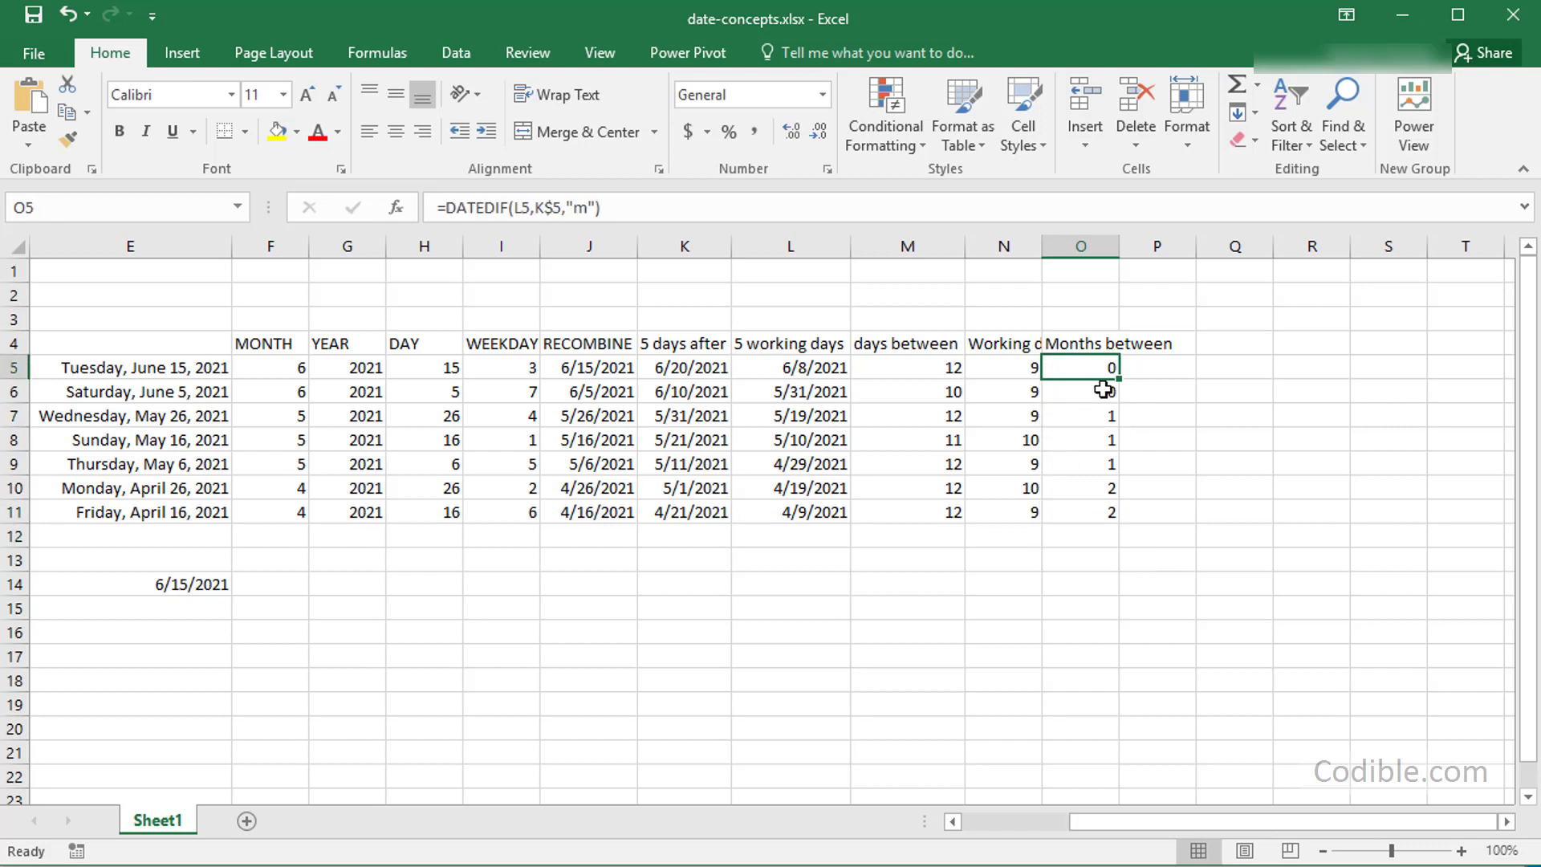
{"action": "left_click", "coordinate": [814, 374]}
{"action": "left_click", "coordinate": [806, 418]}
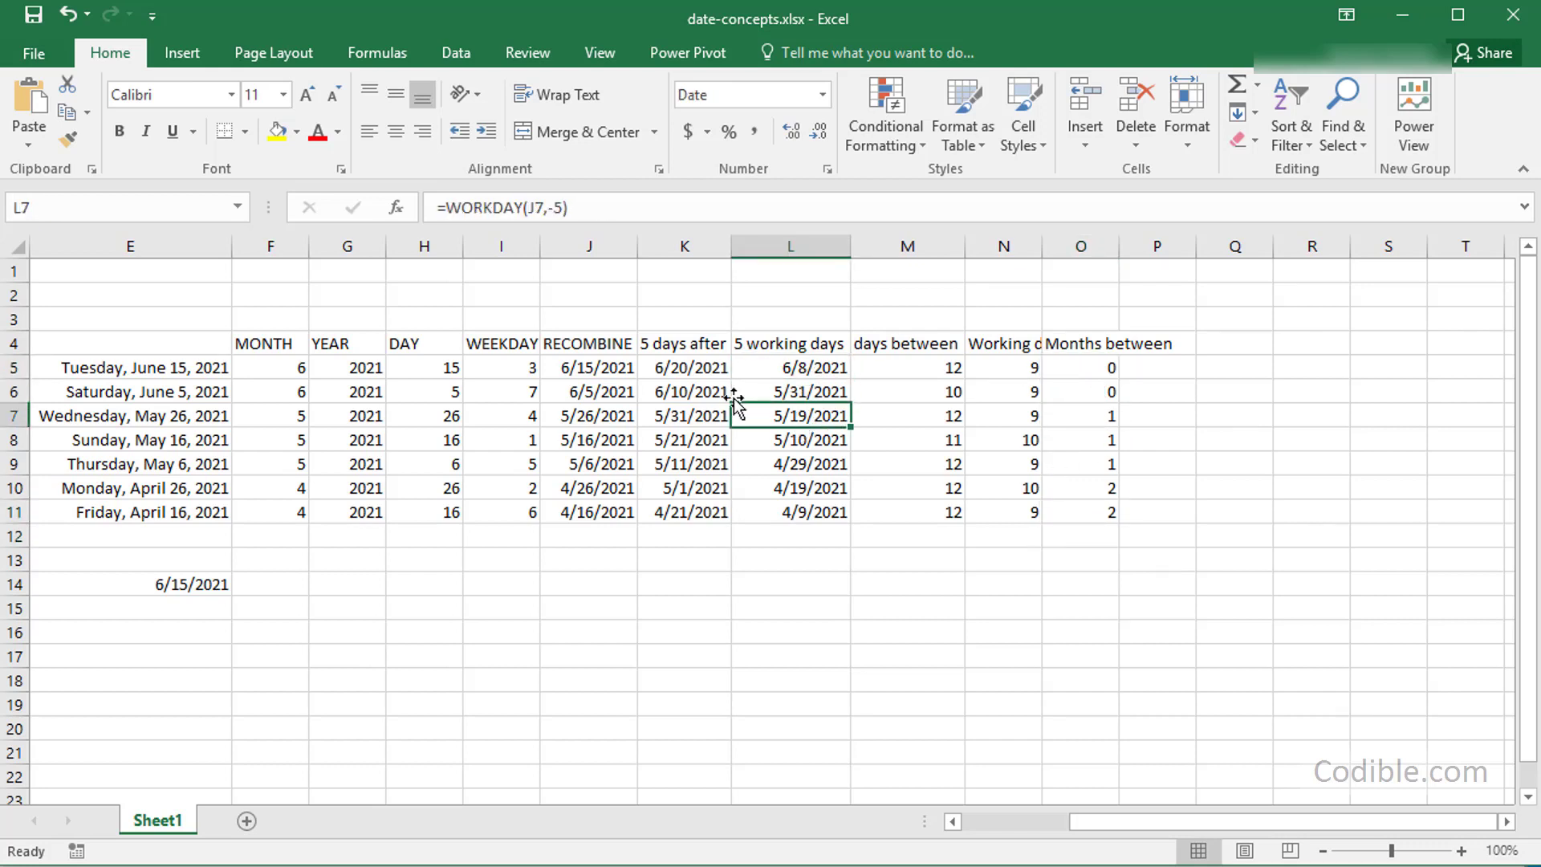
{"action": "left_click", "coordinate": [672, 368]}
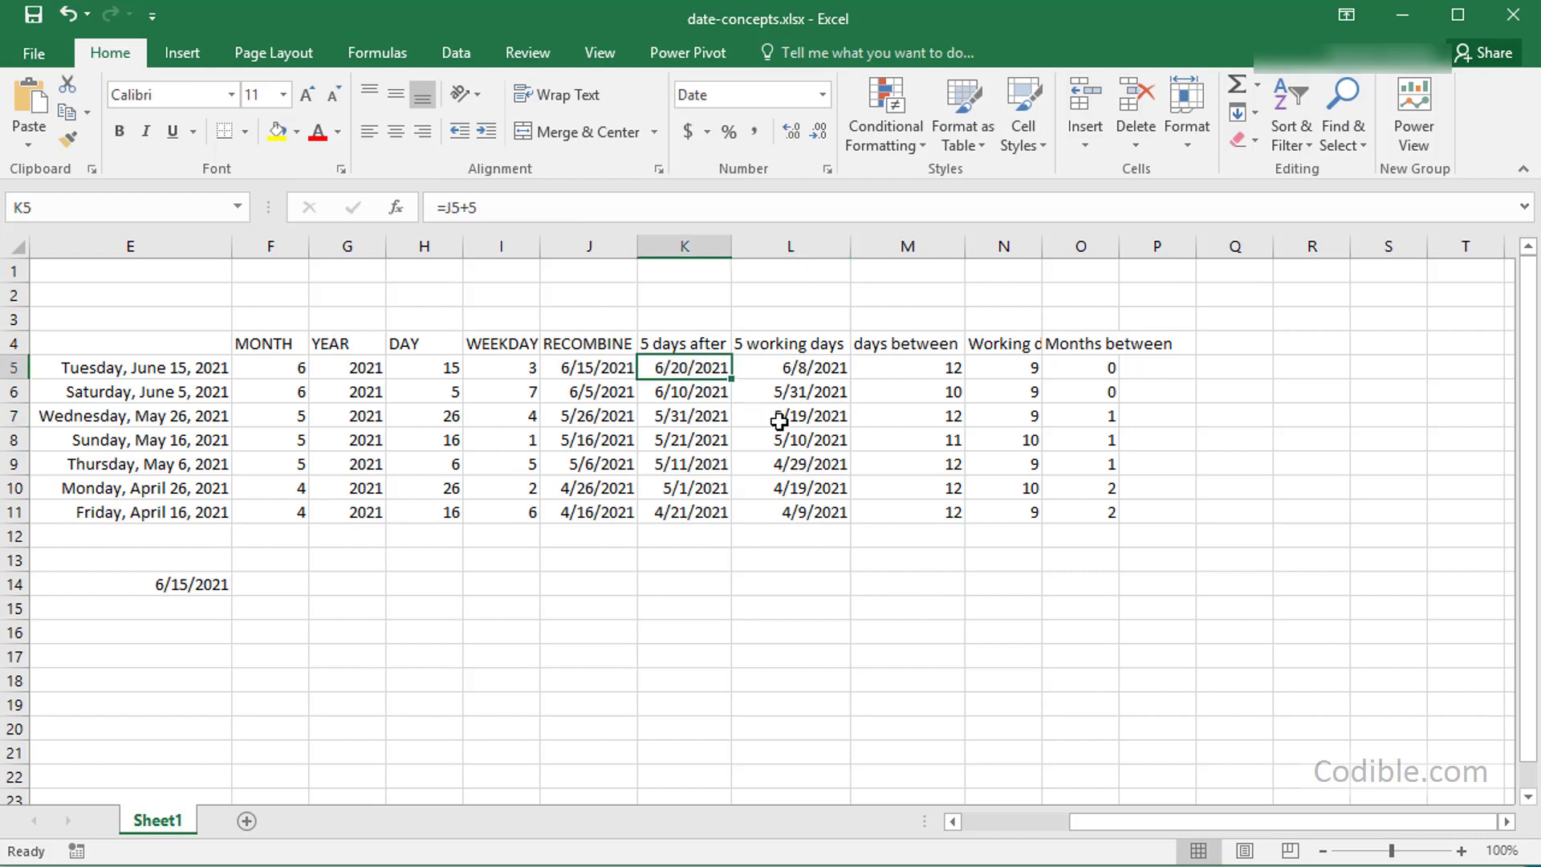
{"action": "left_click", "coordinate": [779, 417], "text": "ctrl"}
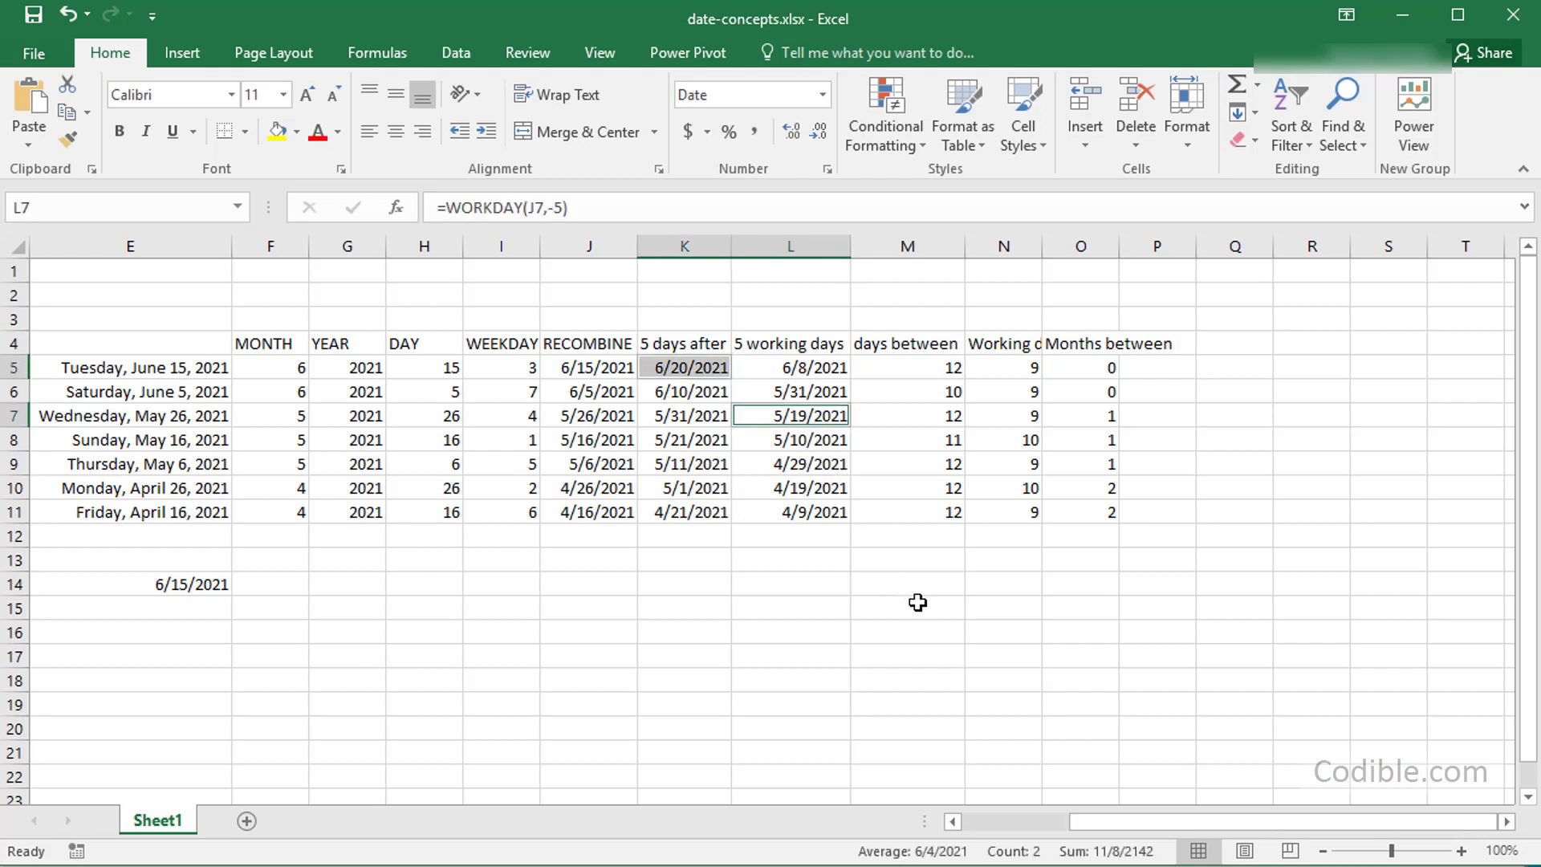
{"action": "left_click", "coordinate": [1098, 419]}
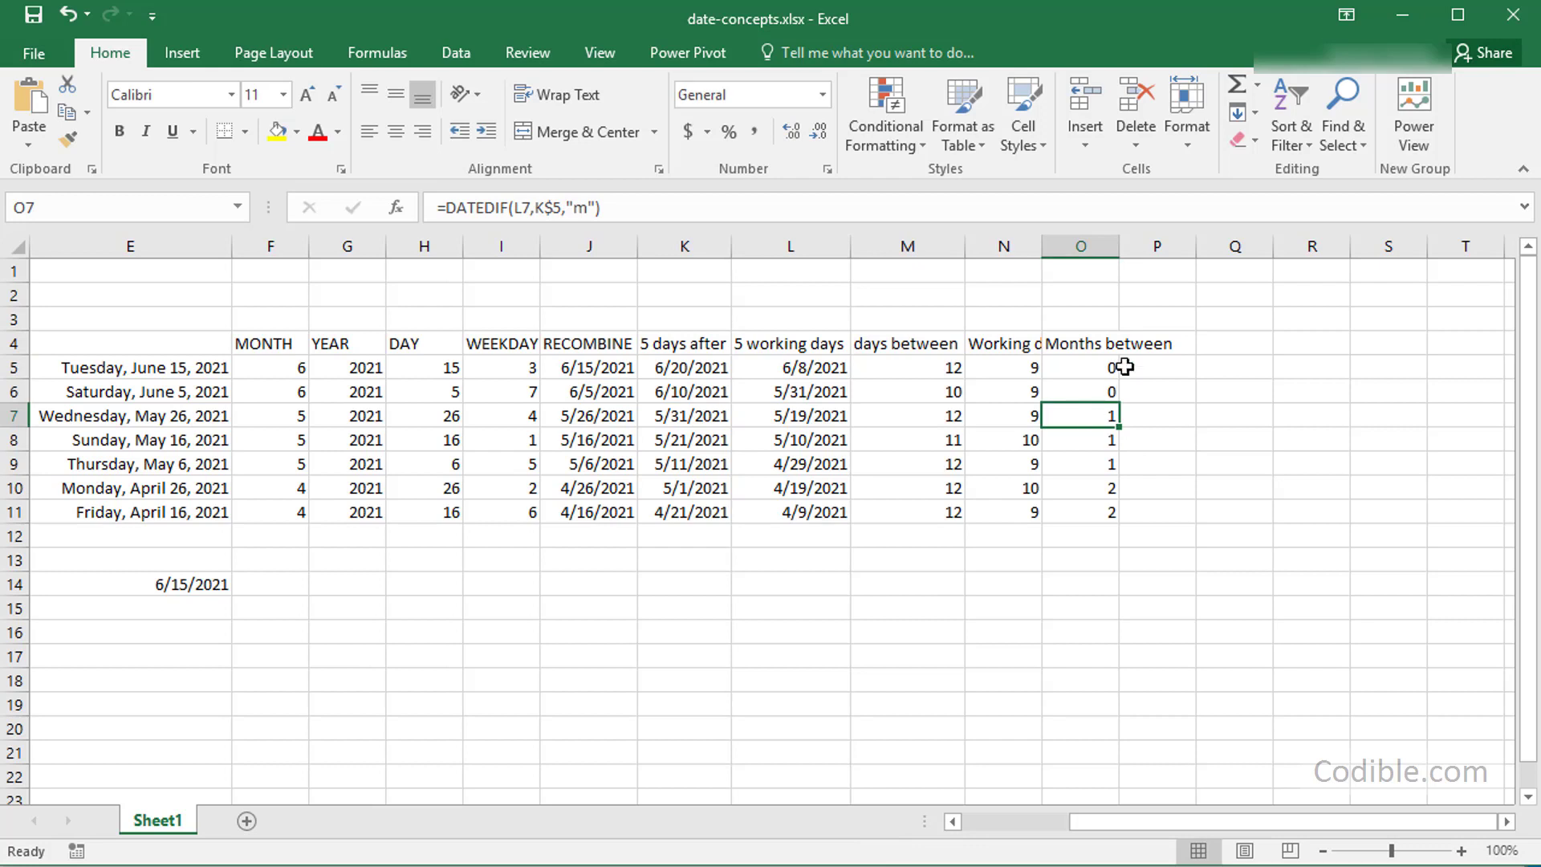
{"action": "left_click", "coordinate": [1089, 364]}
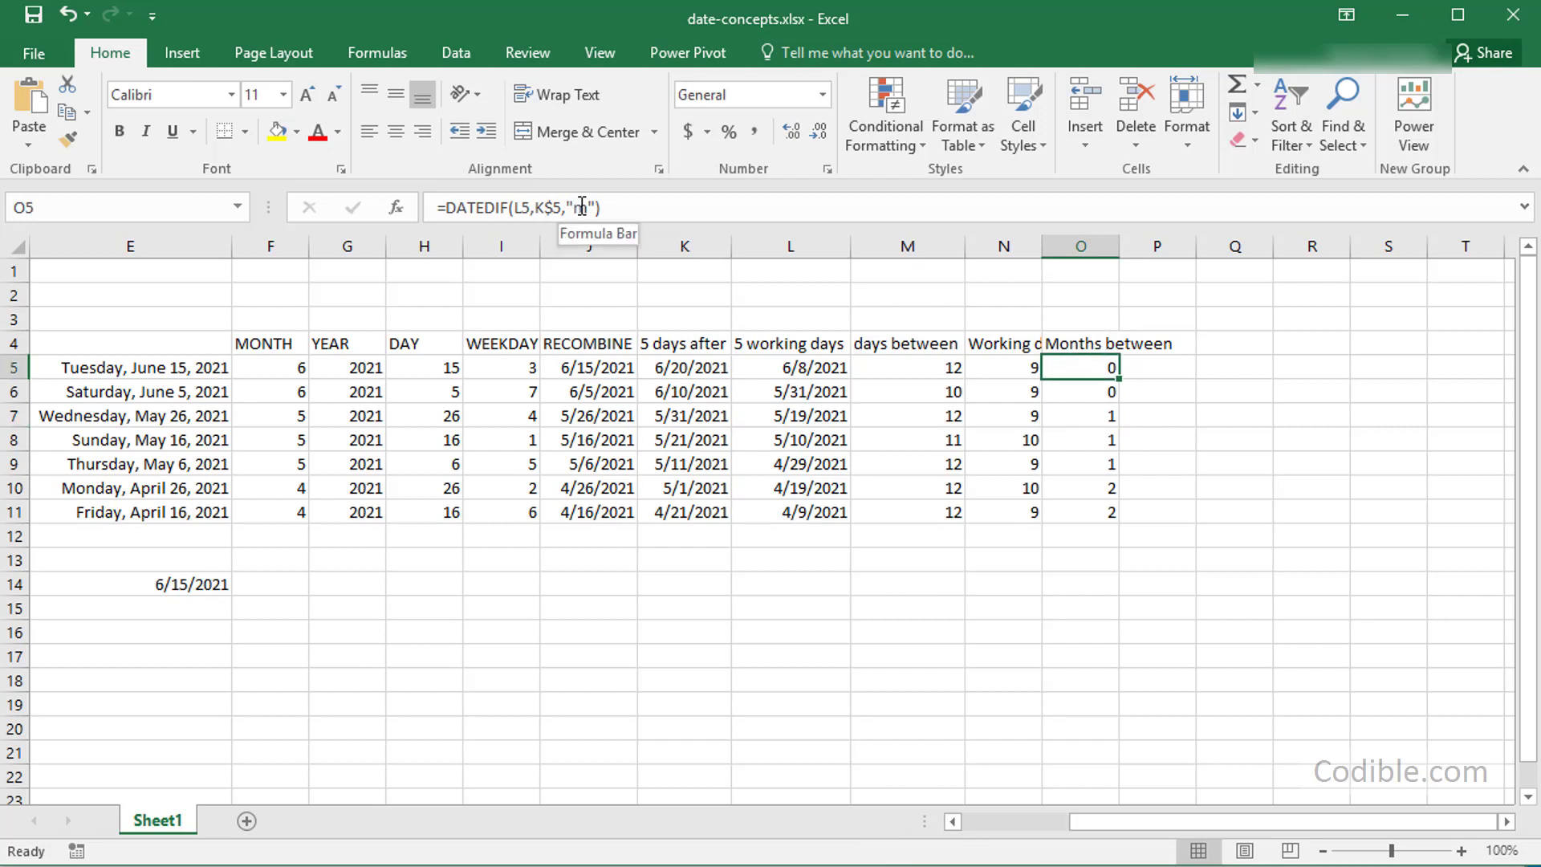